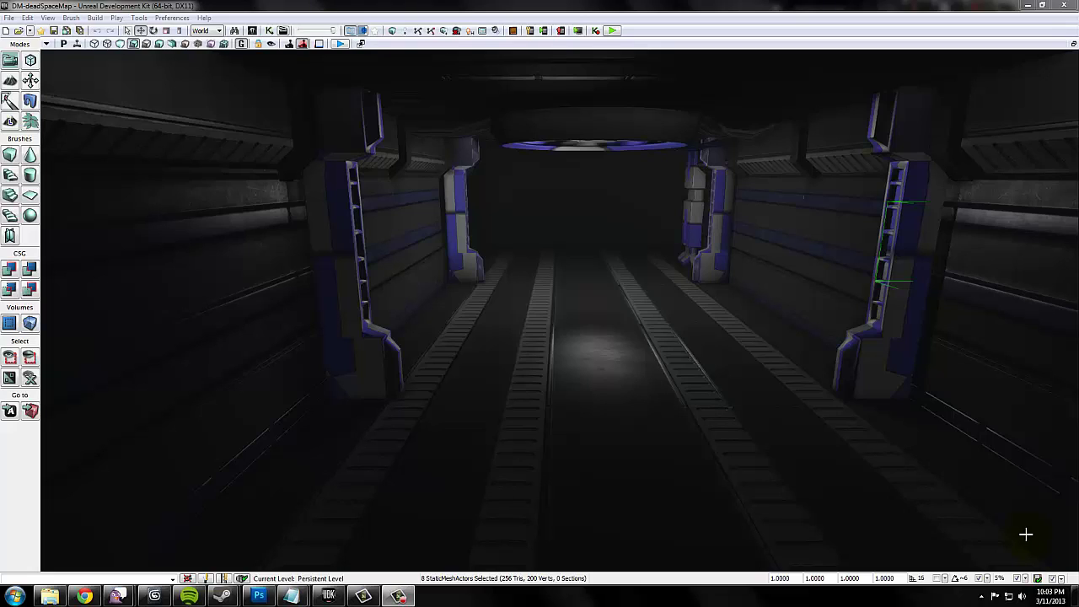
Step: Play the level from the corridor floor to preview its lighting in game, and close the preview
left_click(670, 510)
right_click(669, 510)
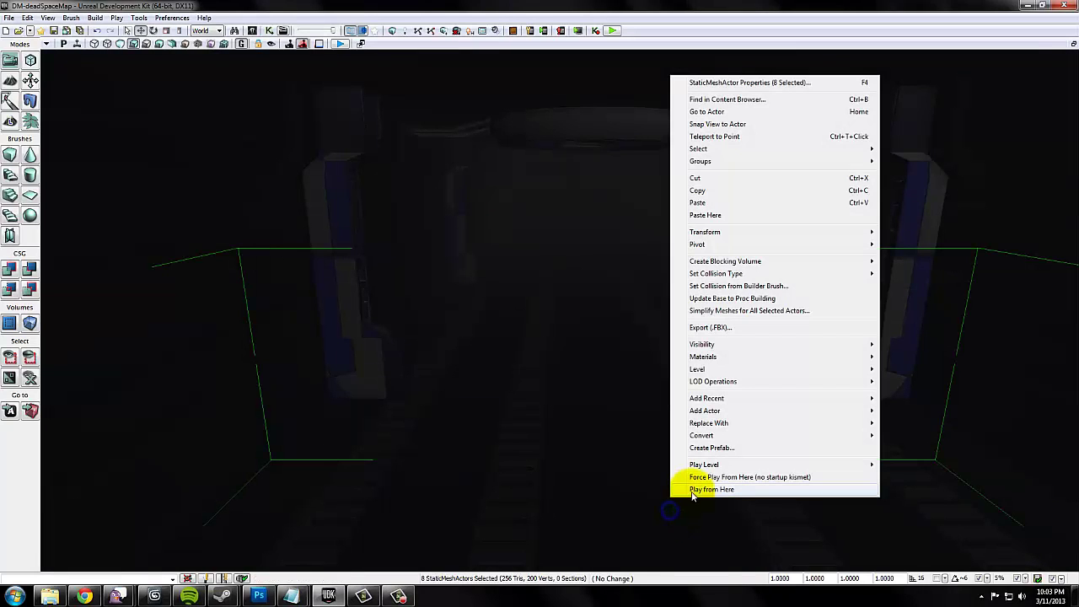
left_click(692, 490)
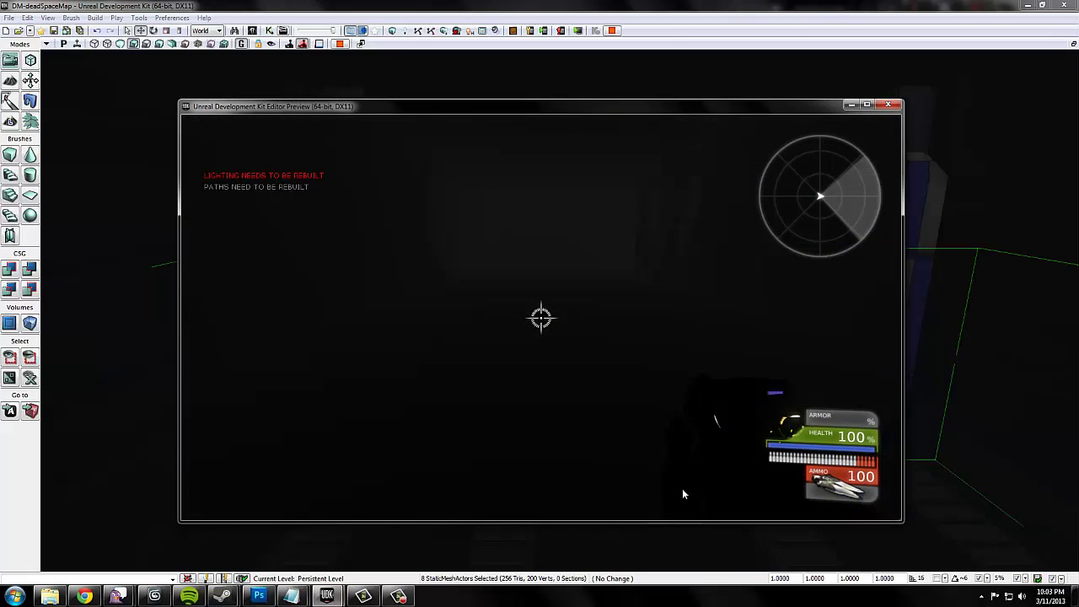
key("w")
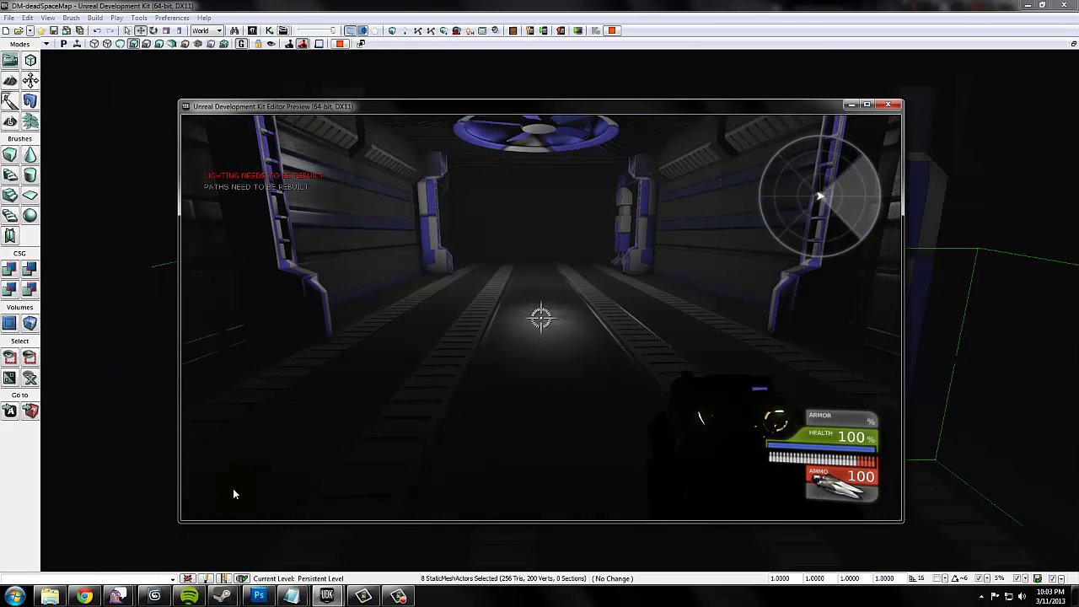
key("Escape")
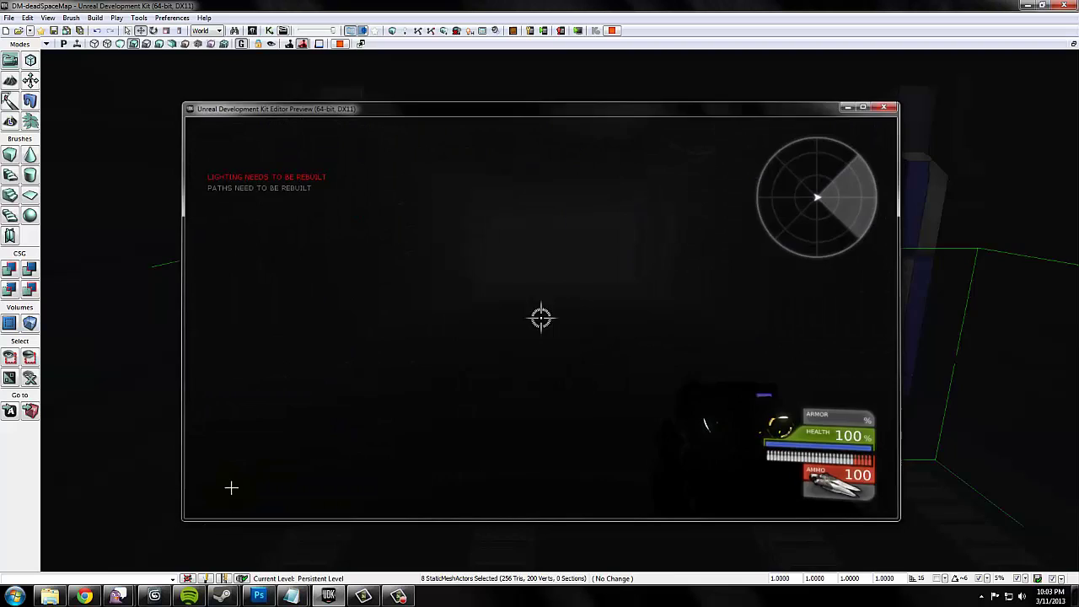
Step: Turn off game view in the viewport and select the toggleable point light below the ceiling fan
right_click_drag(225, 386, 287, 318)
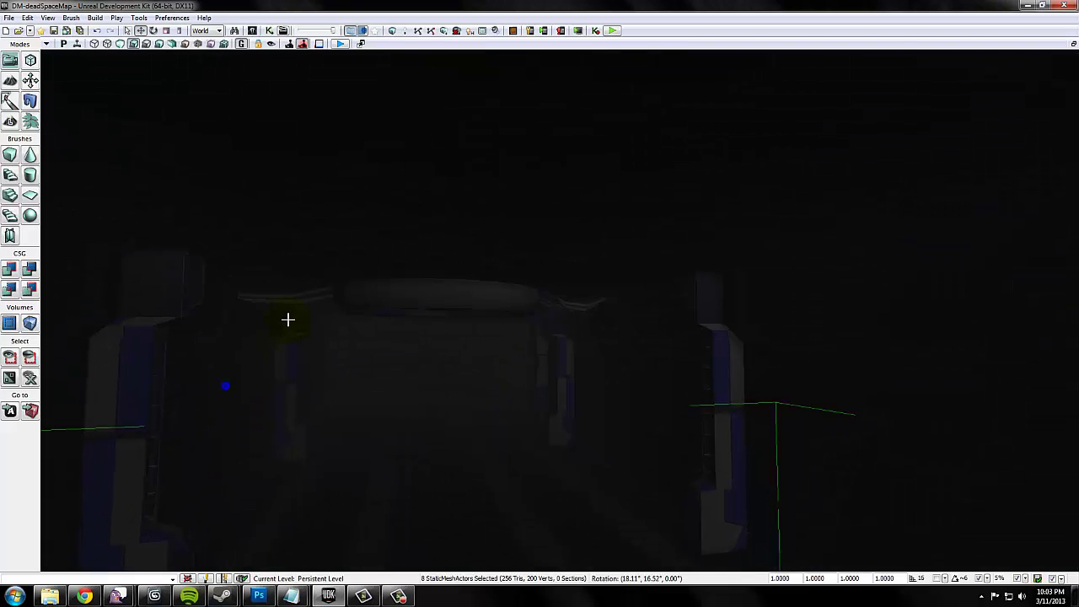
left_click(241, 44)
right_click_drag(371, 197, 369, 289)
left_click(534, 342)
scroll(369, 288, "up", 3)
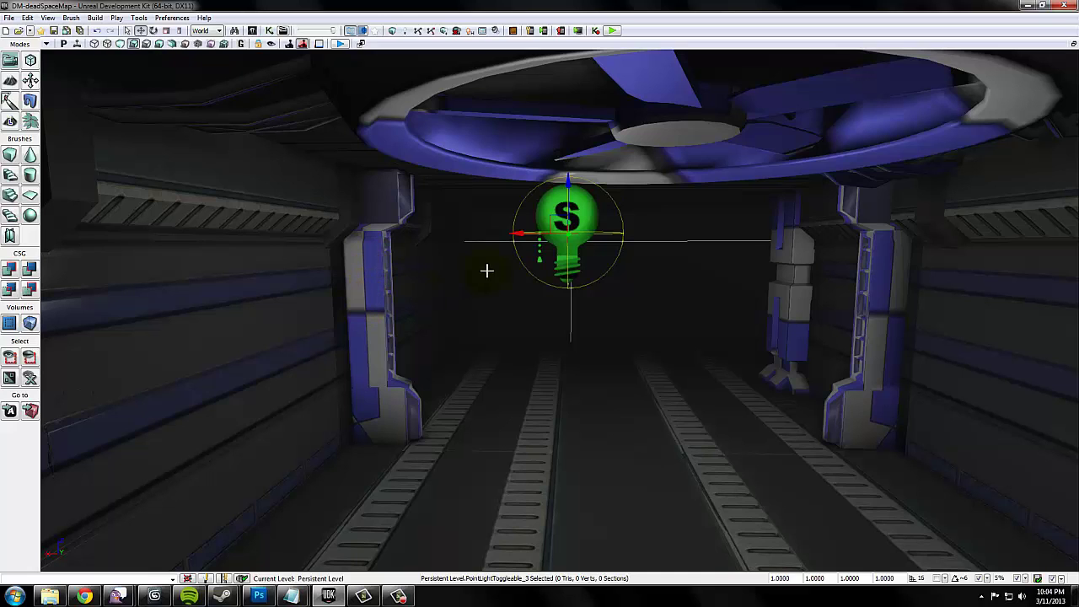
Step: Open the LightFunction_Flicker material from the Materials group of deadSpaceLevelPackage in a maximized Material Editor
key("ctrl+shift+f")
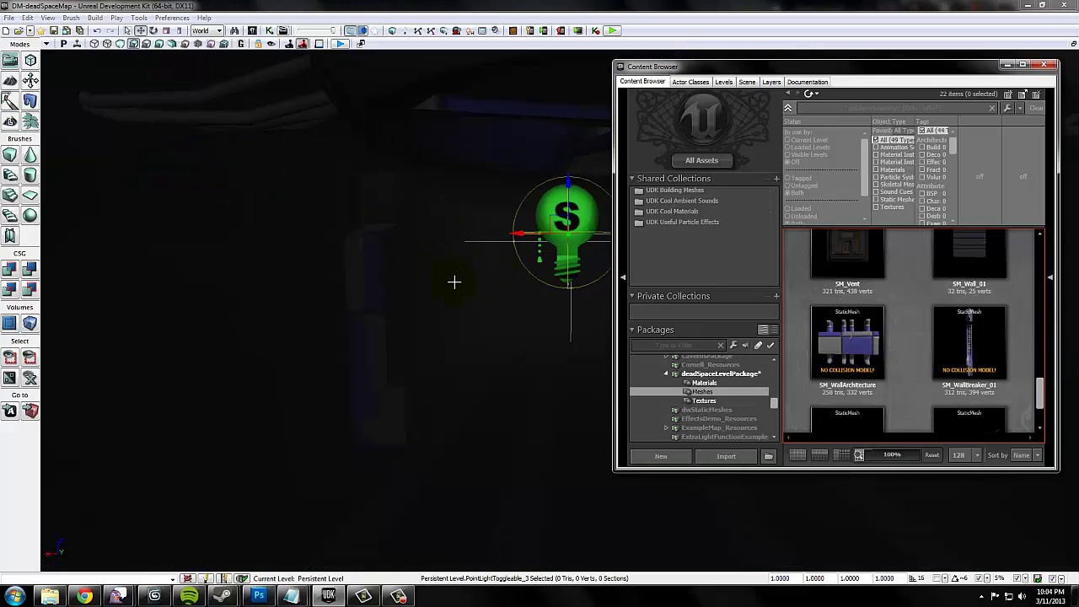
left_click(705, 384)
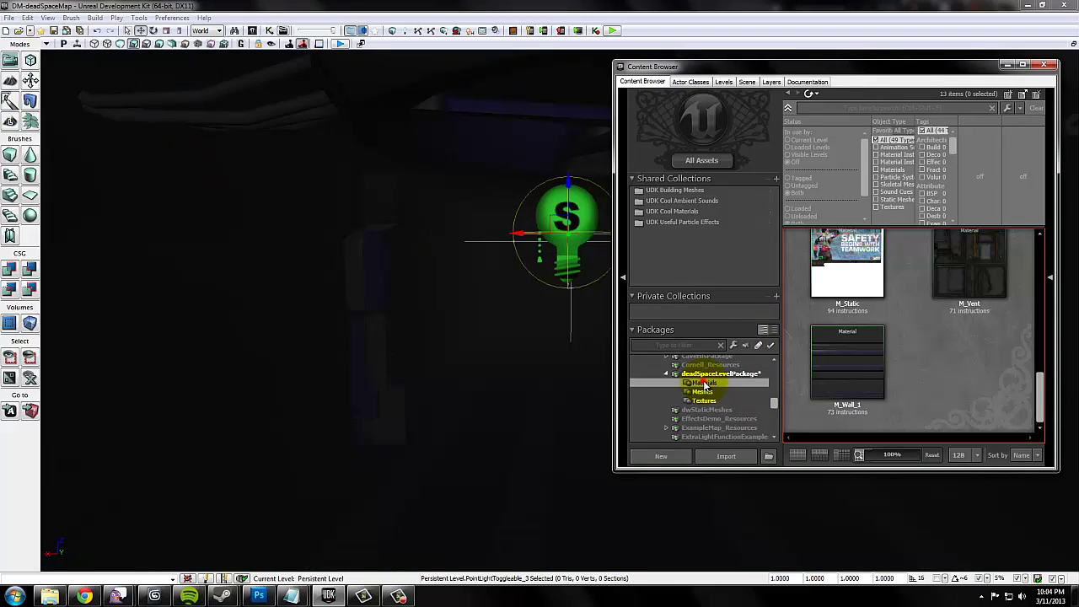
scroll(893, 329, "up", 3)
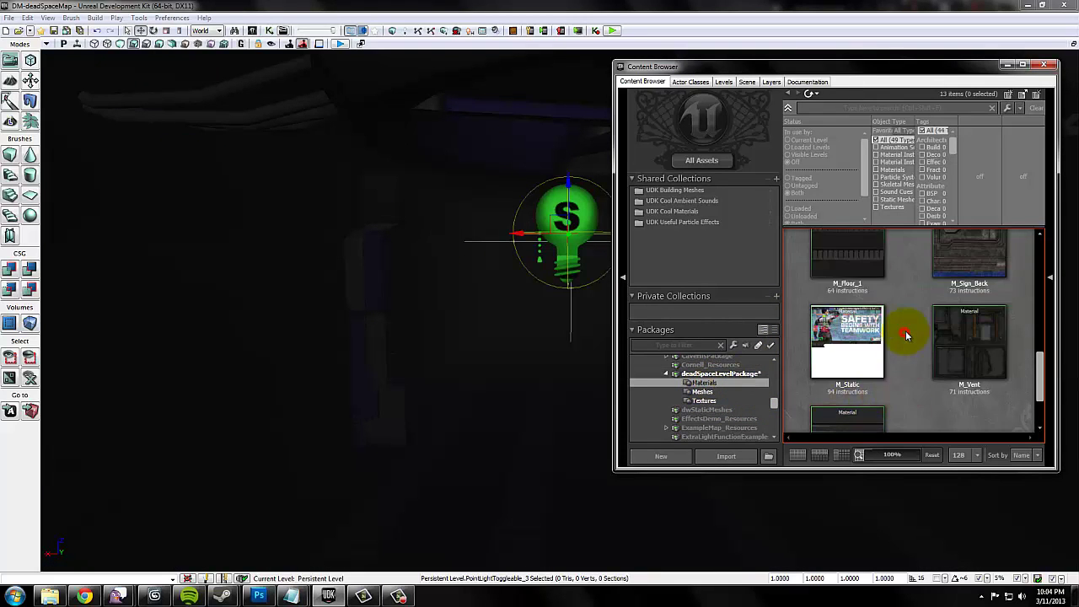
scroll(888, 354, "up", 3)
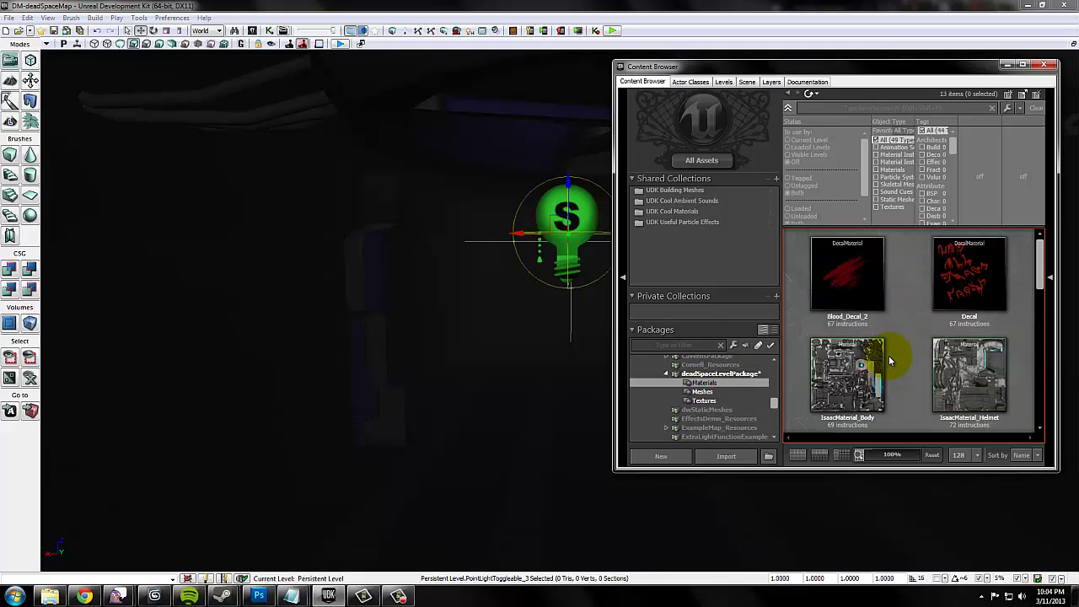
scroll(887, 354, "down", 2)
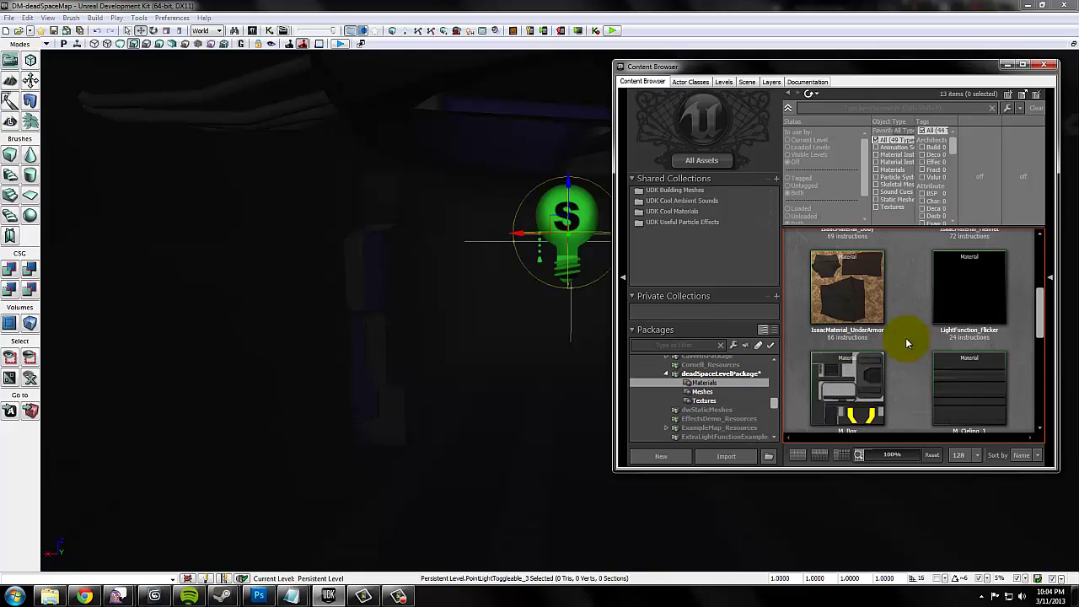
double_click(946, 292)
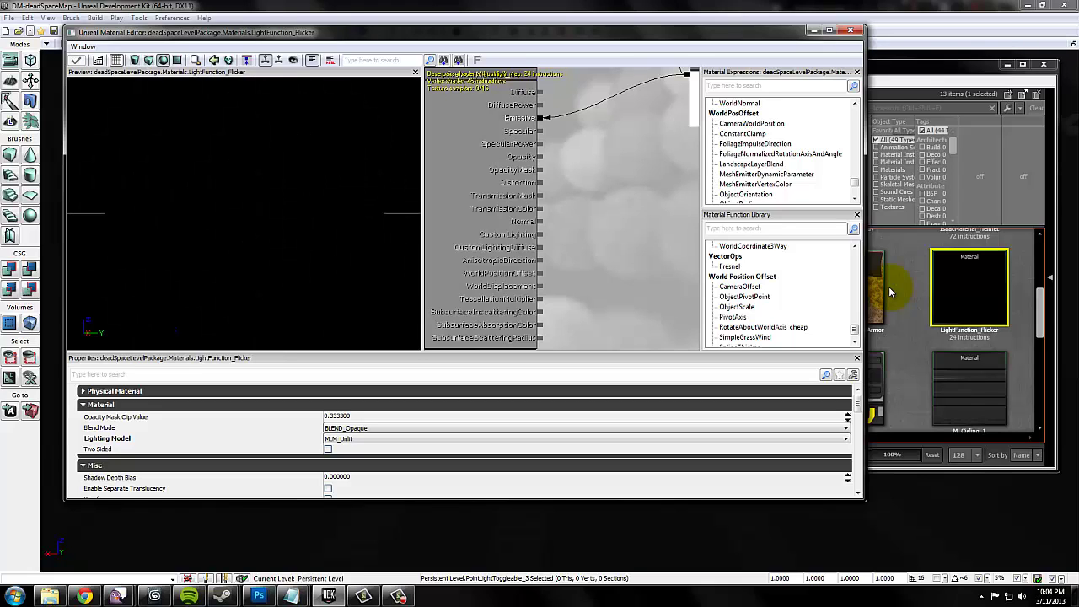
left_click(828, 31)
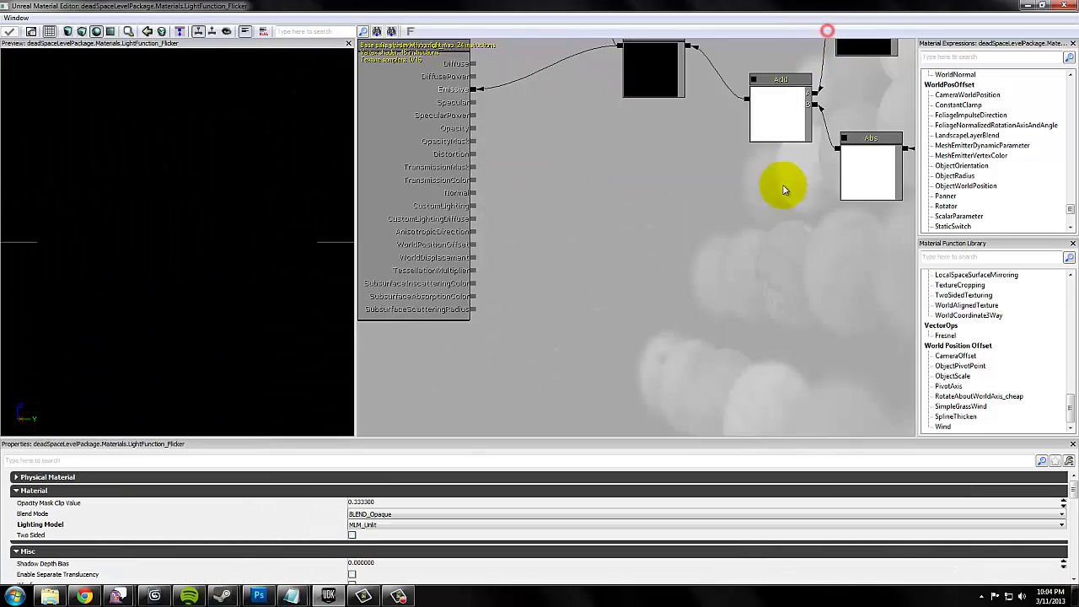
Step: Delete the unused Constant Clamp node connected to the Floor node
left_click_drag(778, 203, 540, 365)
left_click_drag(717, 248, 671, 245)
scroll(579, 247, "down", 3)
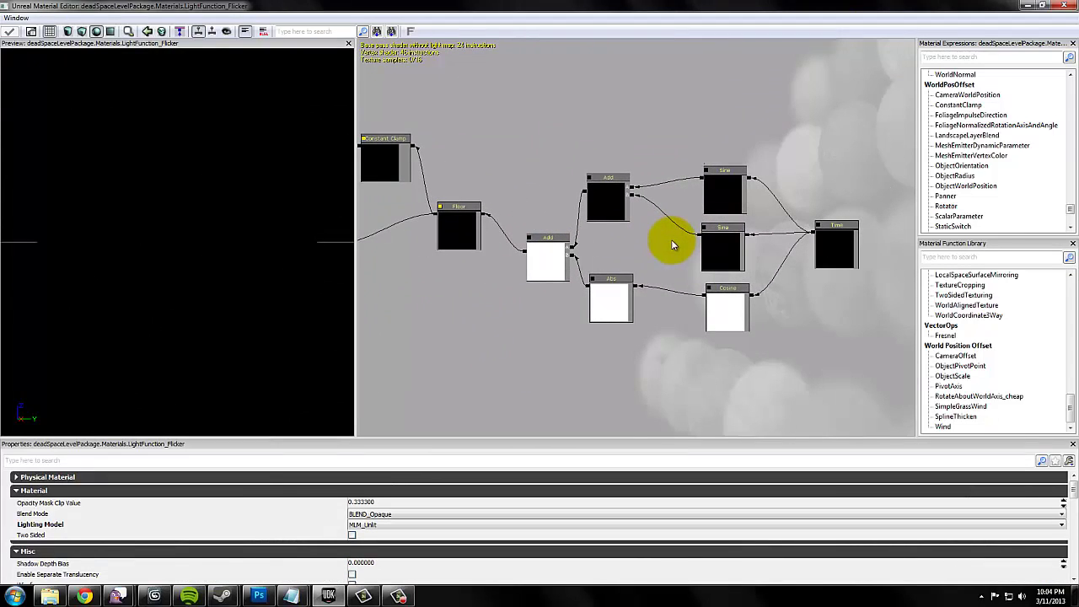
scroll(670, 244, "up", 2)
left_click_drag(419, 96, 567, 113)
left_click(435, 177)
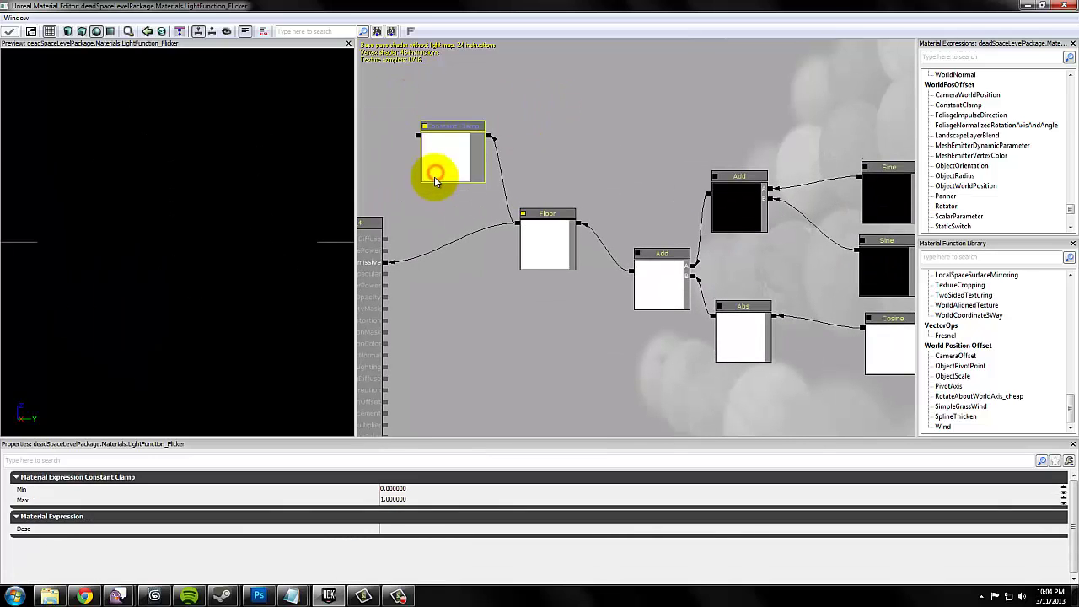
key("Delete")
Step: Examine the Time node and the two Sine nodes and Cosine node it feeds
left_click_drag(567, 157, 288, 157)
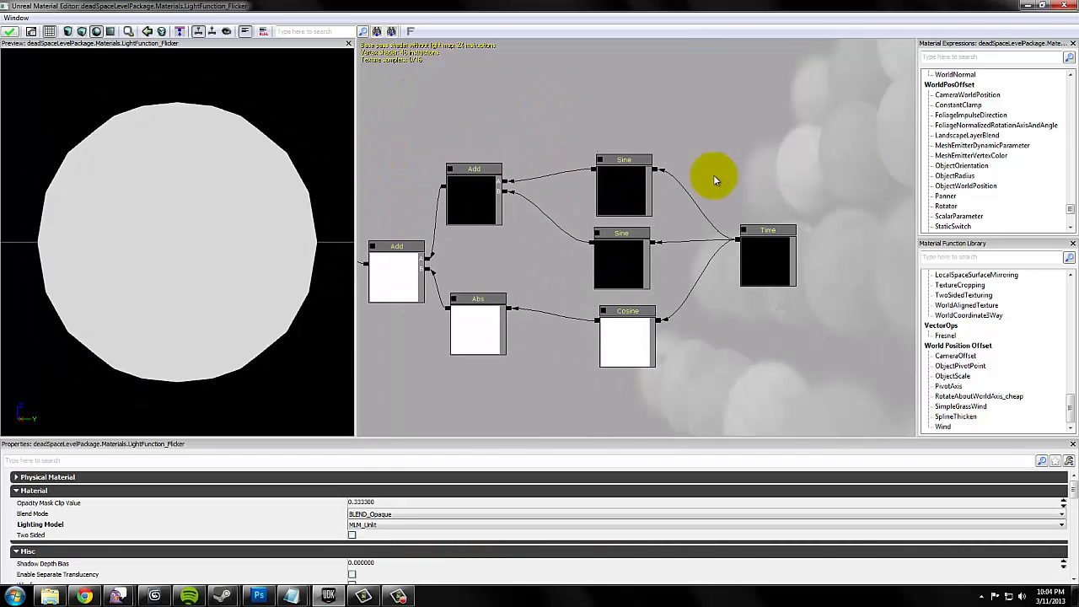
left_click_drag(713, 176, 617, 169)
scroll(617, 168, "up", 1)
left_click(702, 251)
left_click_drag(650, 307, 751, 277)
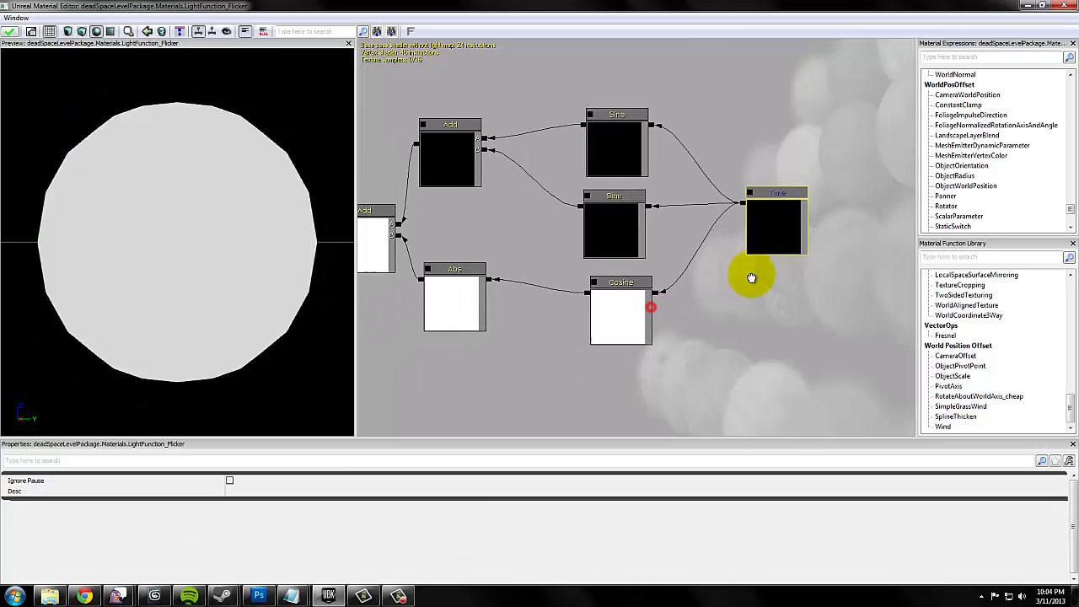
left_click(625, 124)
left_click(606, 219)
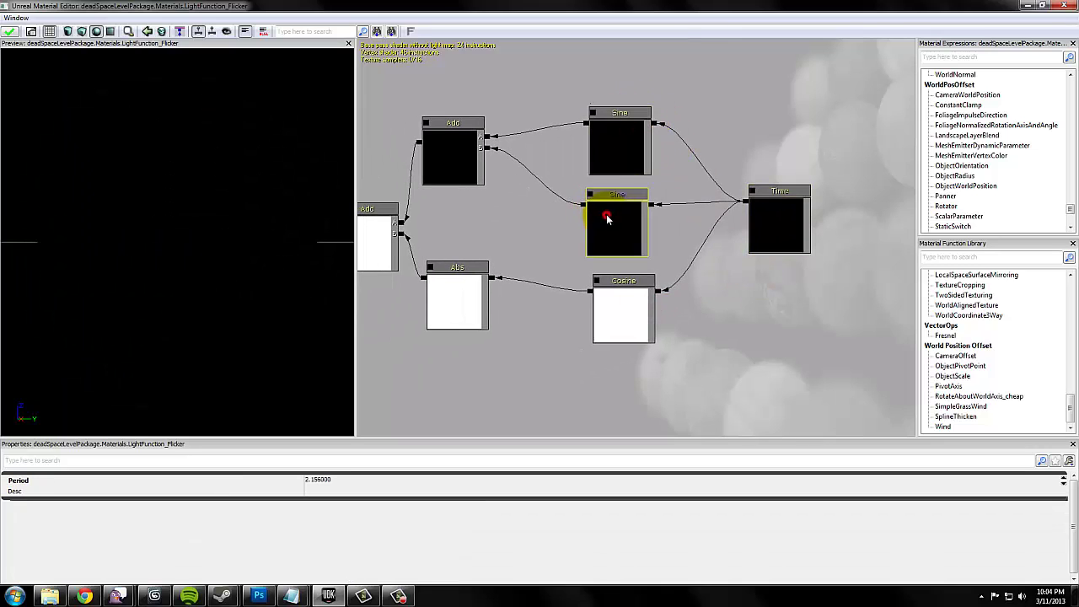
left_click(623, 150)
left_click(614, 224)
left_click(624, 289)
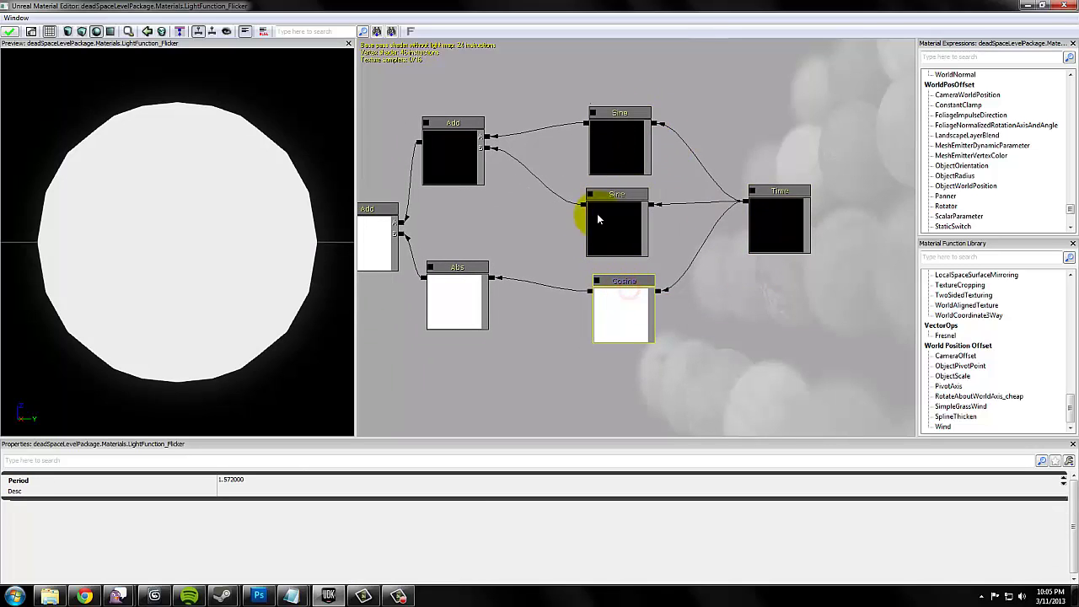
Step: Compare the Period values of the two Sine nodes and the Cosine node
left_click(627, 151)
left_click(625, 244)
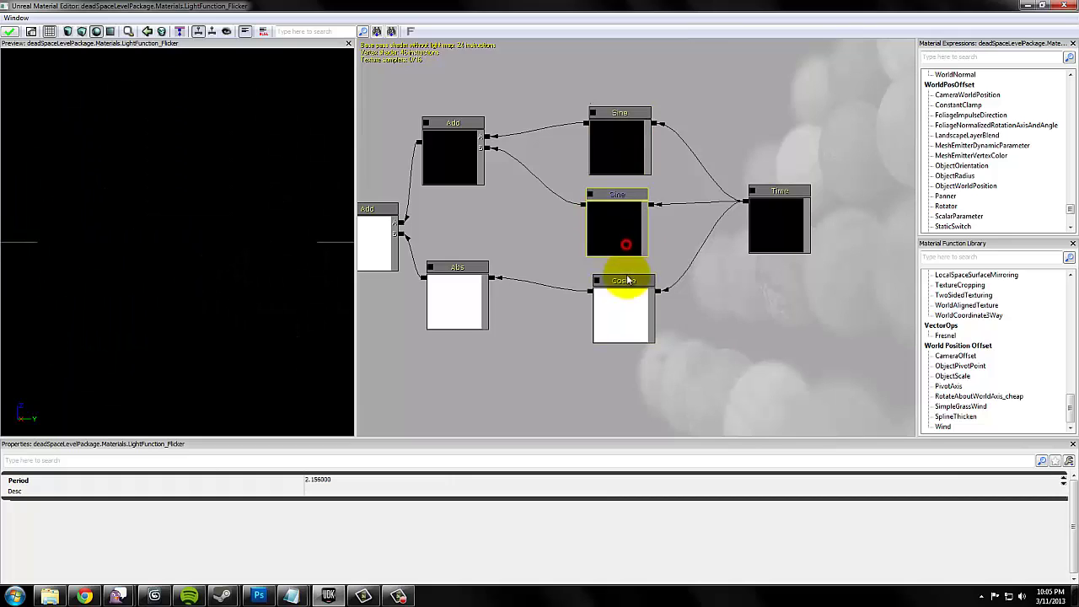
left_click(622, 316)
left_click(612, 139)
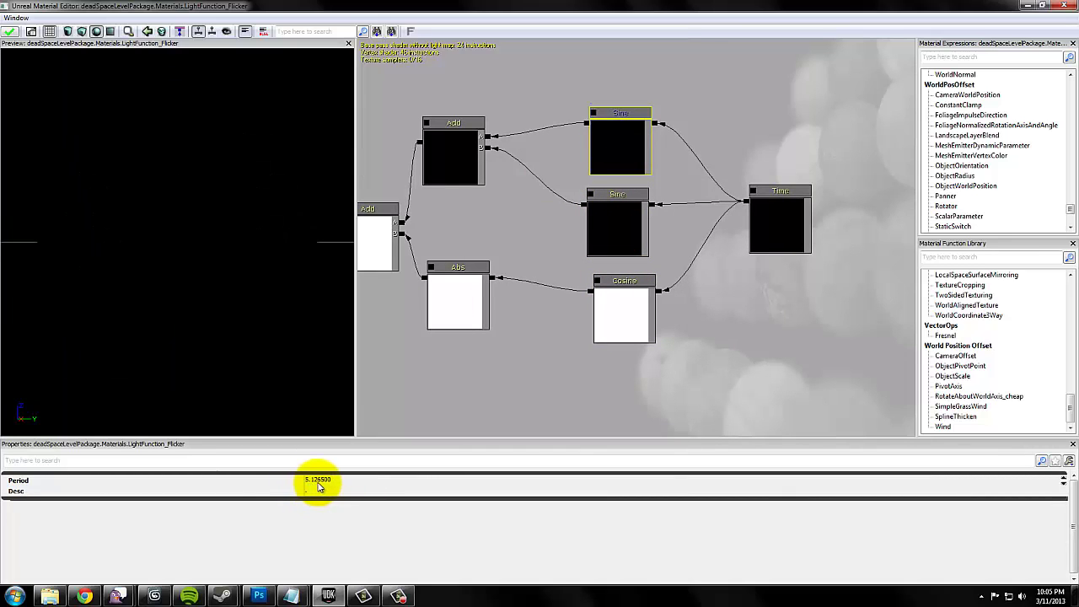
left_click(620, 234)
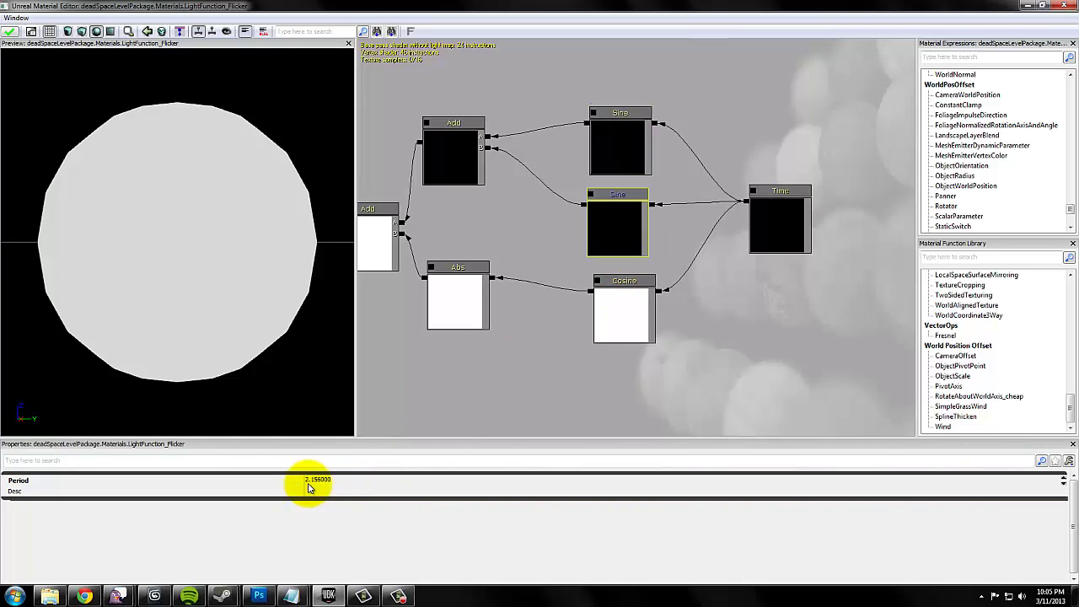
left_click(618, 317)
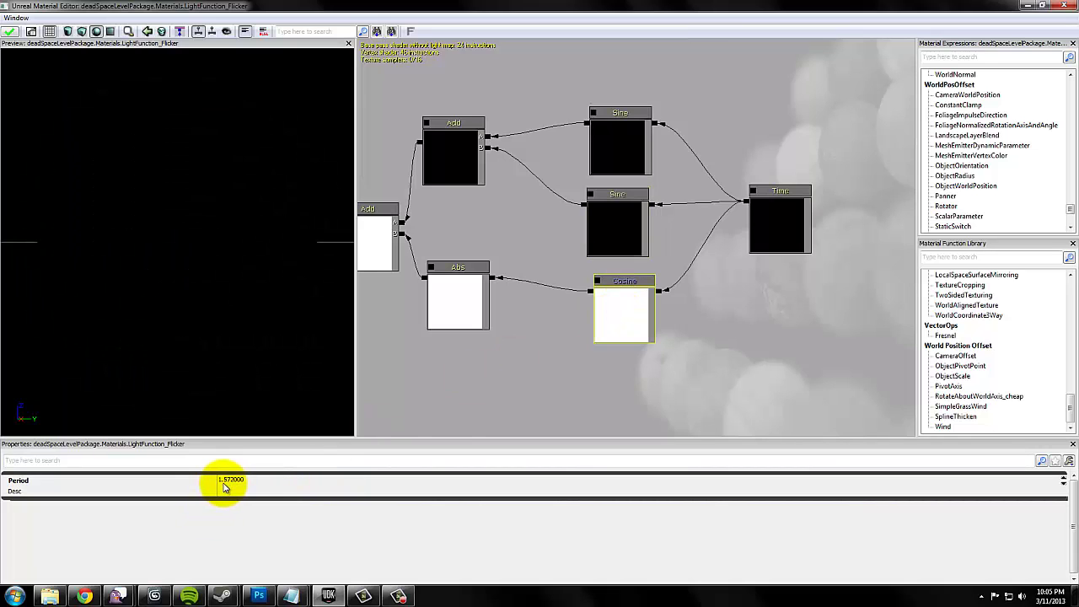
left_click_drag(568, 336, 611, 343)
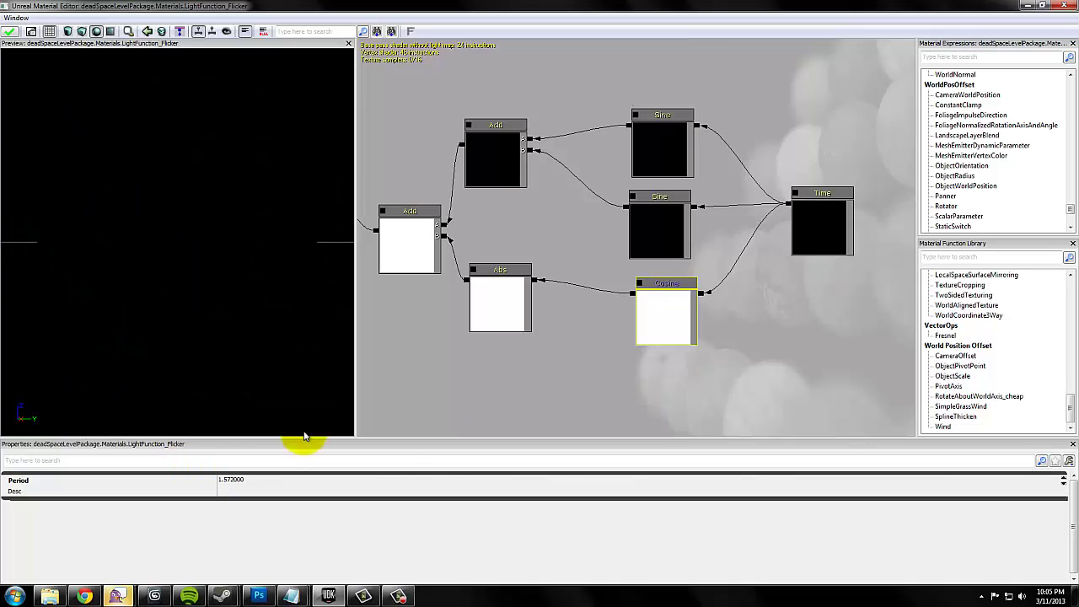
left_click(656, 143)
left_click(665, 221)
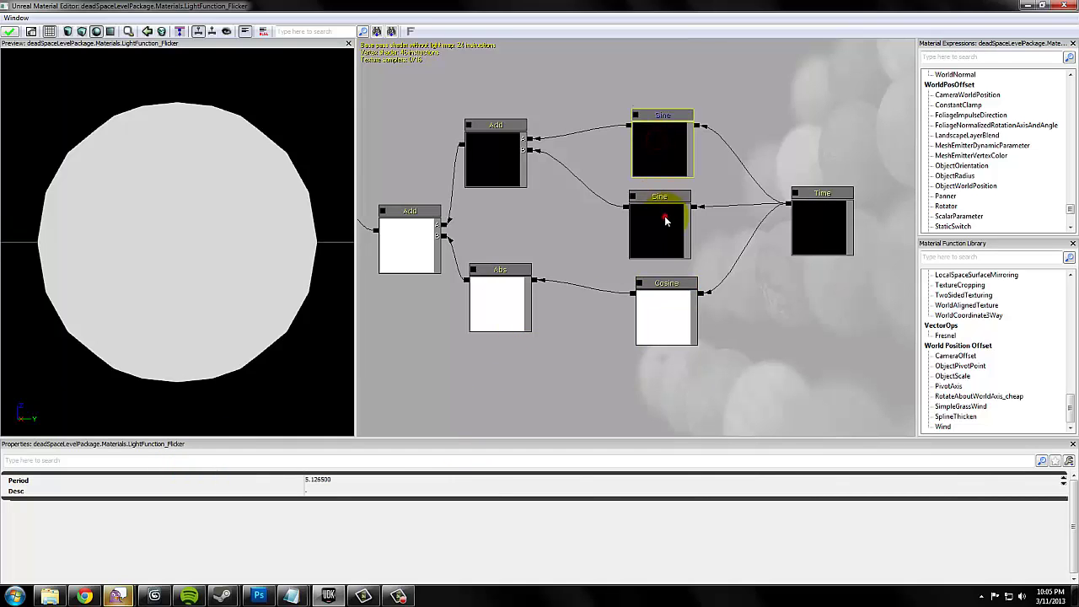
left_click(663, 135)
left_click(666, 222)
Step: Look up the Math expressions and the Time expression in the list of new nodes without adding any
left_click_drag(552, 226, 580, 200)
left_click_drag(722, 123, 603, 211)
right_click(669, 91)
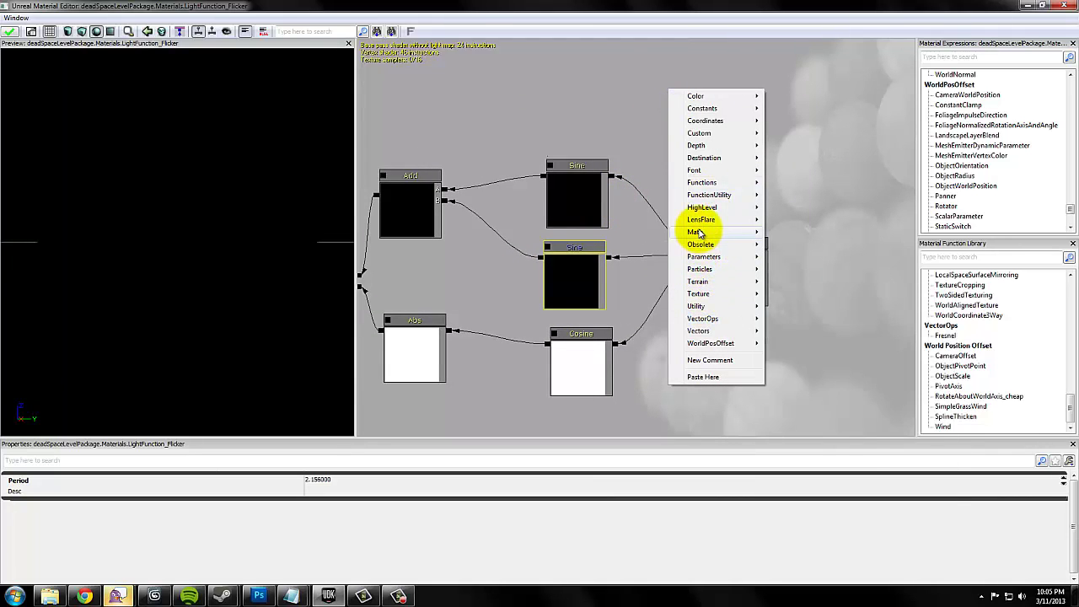
mouse_move(763, 233)
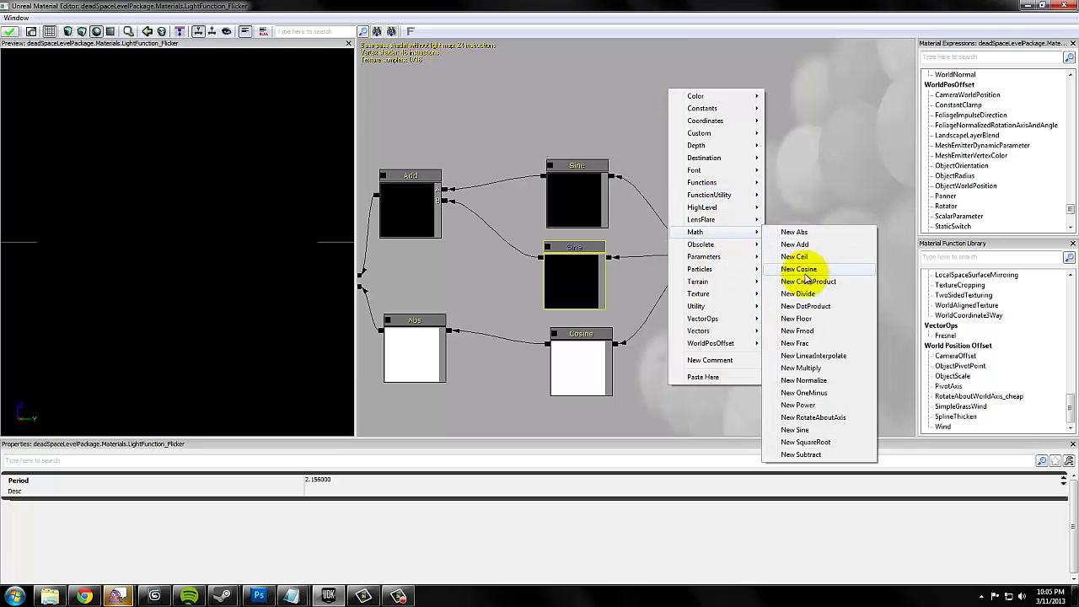
left_click(679, 441)
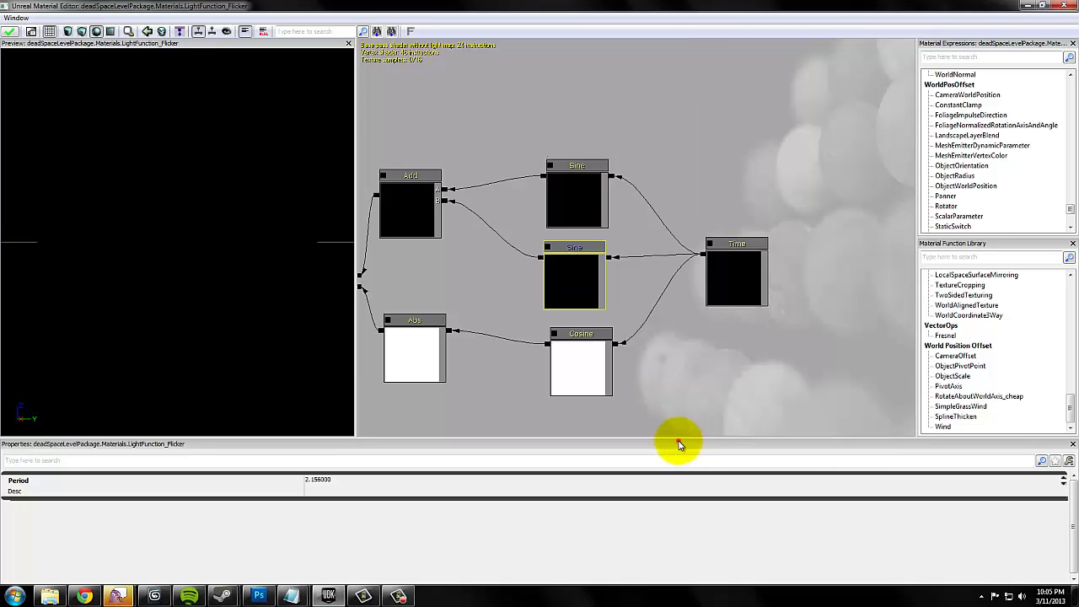
left_click(713, 261)
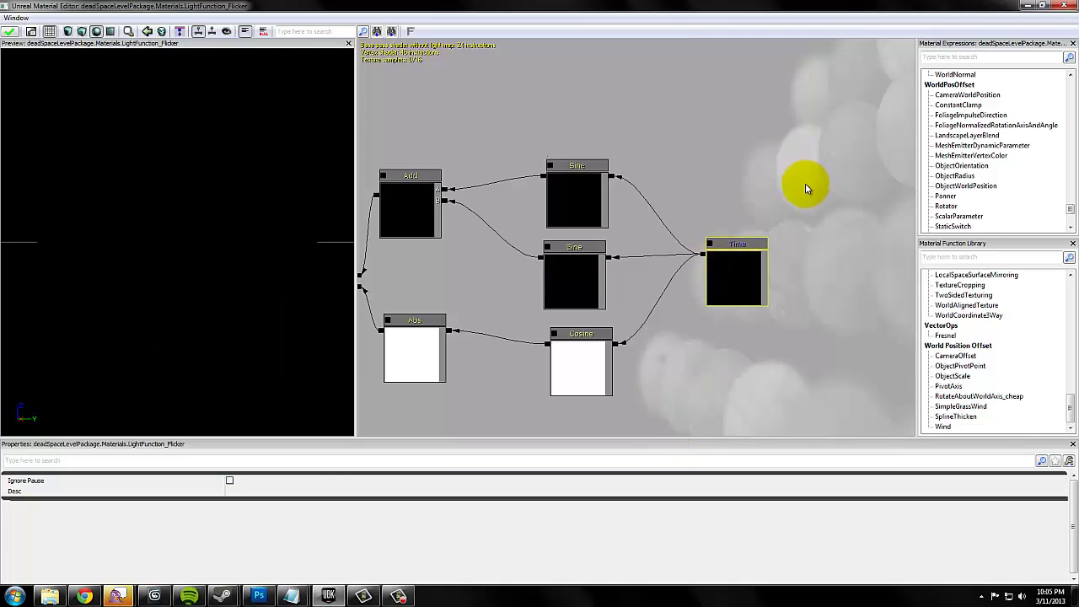
right_click(799, 162)
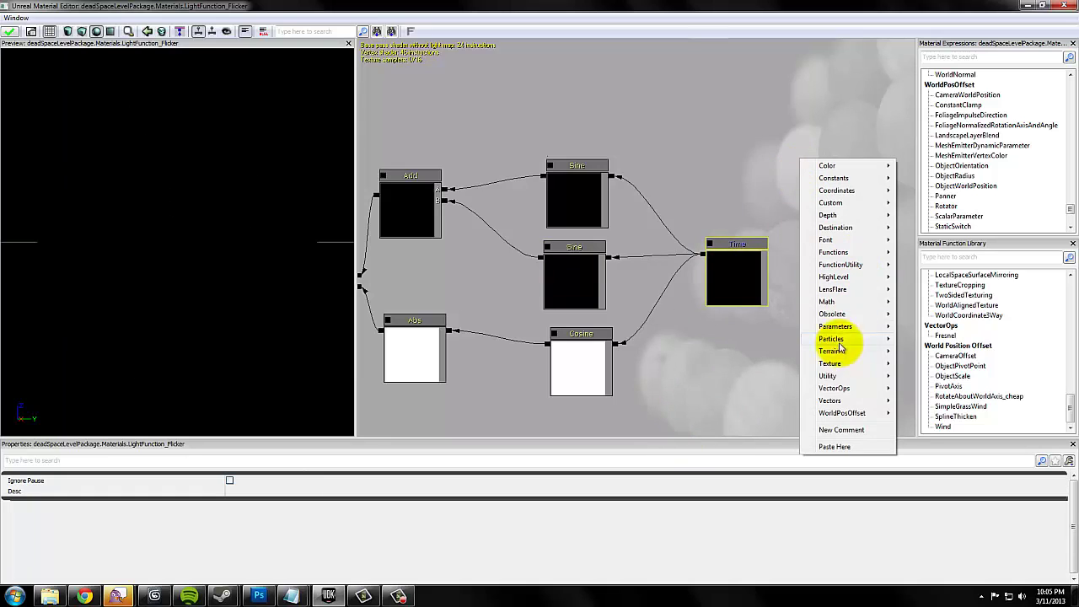
mouse_move(832, 375)
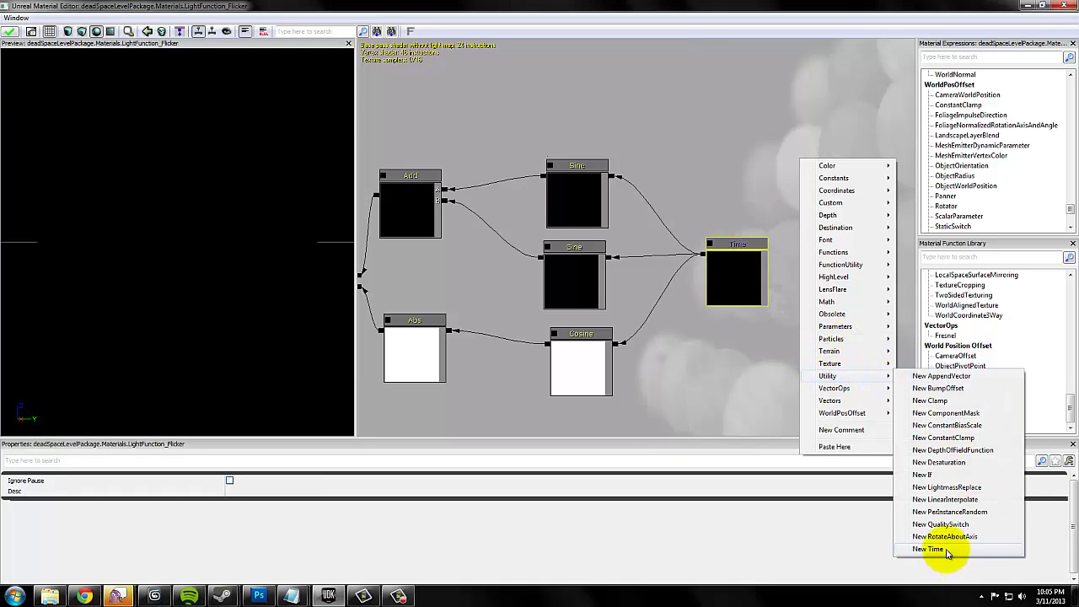
left_click_drag(707, 364, 788, 348)
Step: Examine the two Sine nodes and the Add node that combines their outputs
left_click_drag(563, 272, 645, 248)
left_click(716, 162)
left_click(713, 248)
left_click(572, 179)
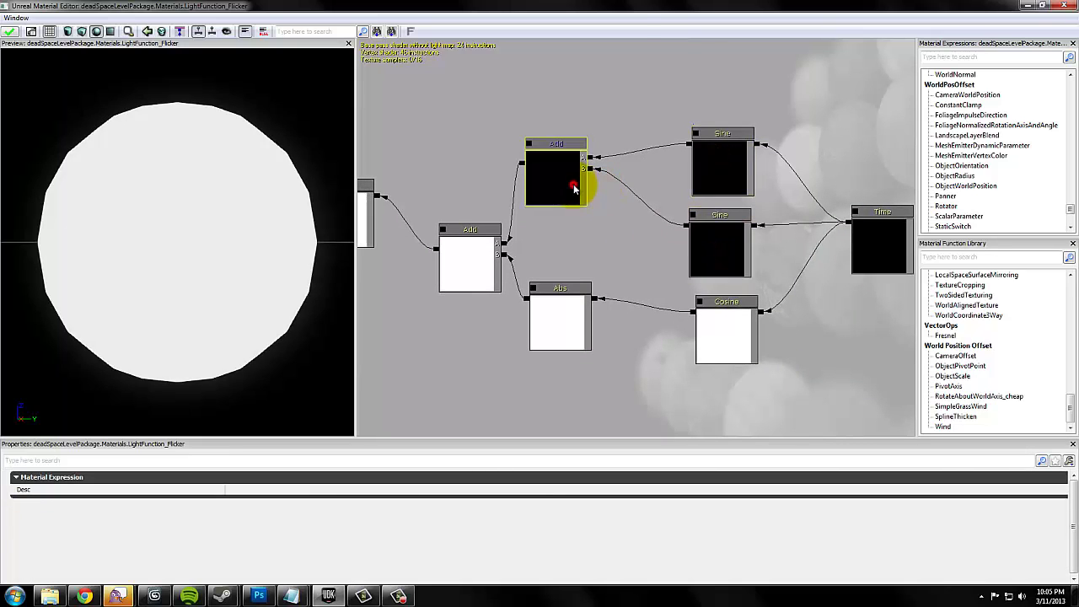
left_click(624, 28)
Step: Look up the Add expression among the new Math nodes without adding one
left_click_drag(618, 79, 650, 140)
left_click(650, 140)
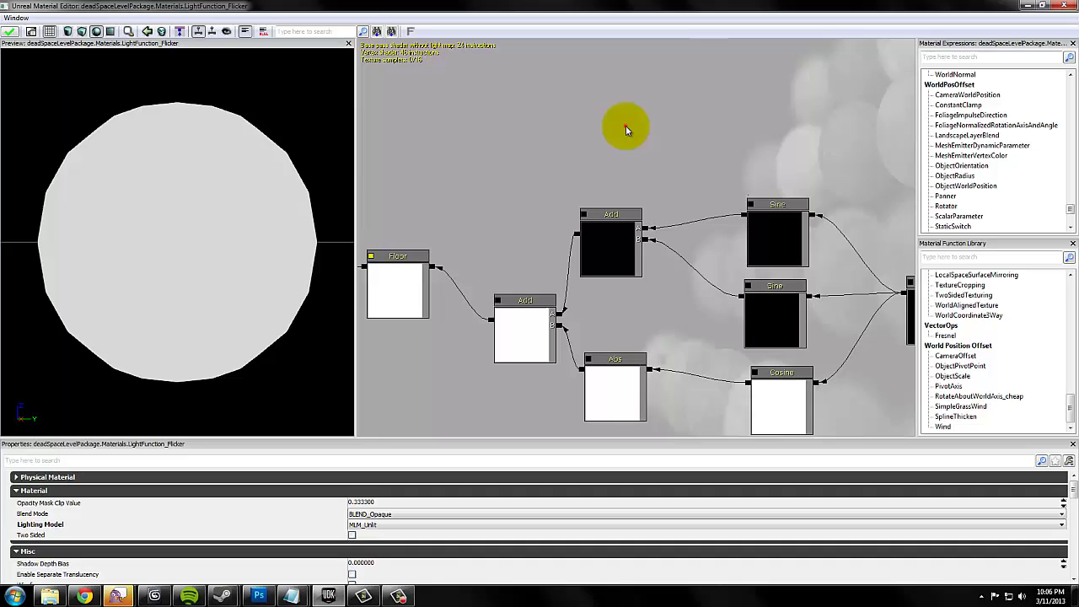
left_click(626, 125)
key("Delete")
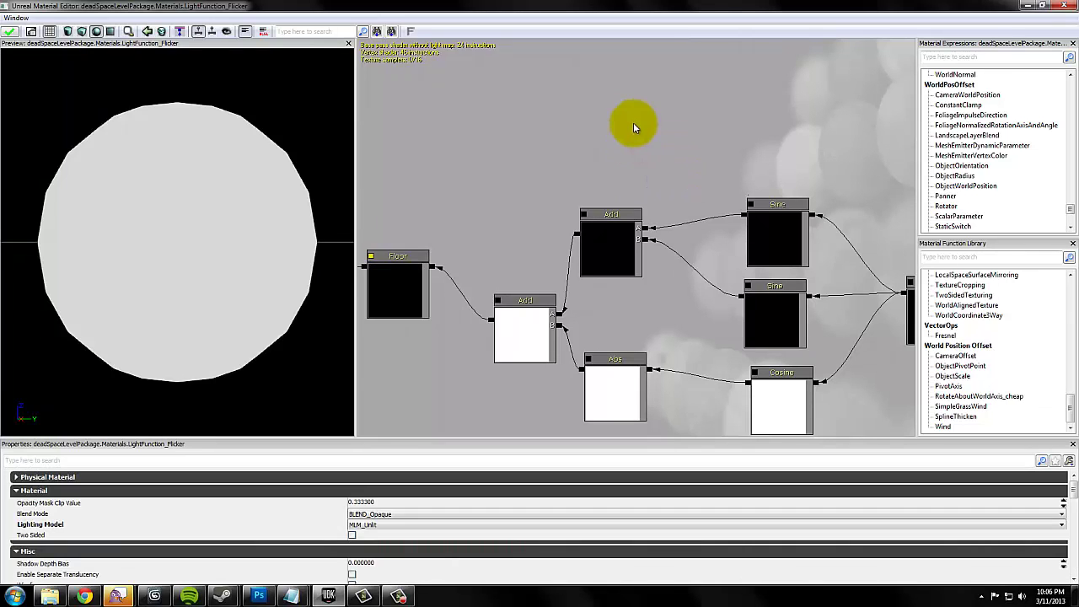
right_click(633, 123)
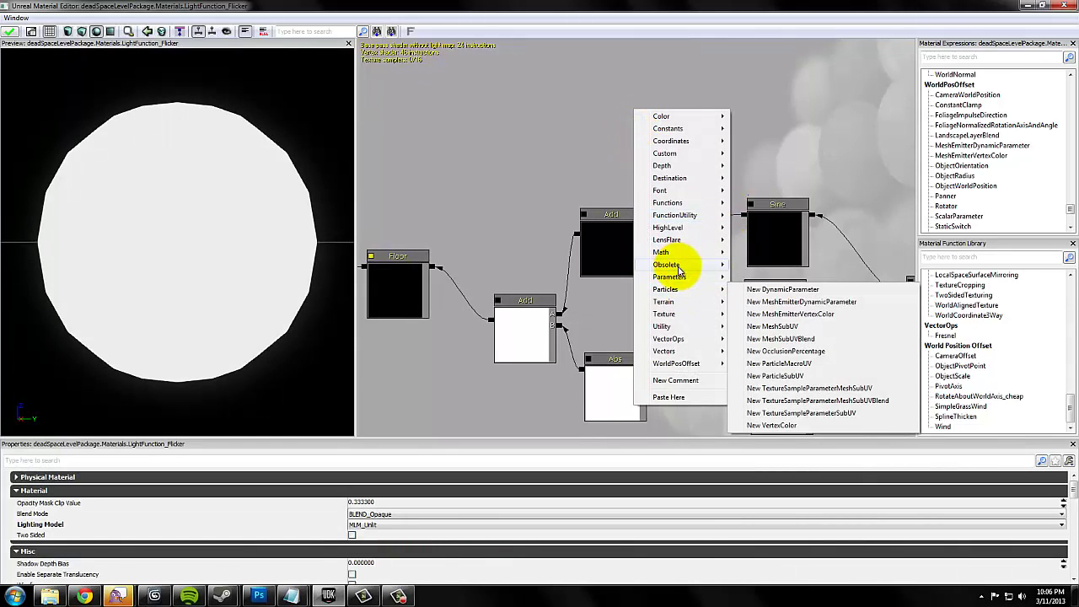
mouse_move(670, 253)
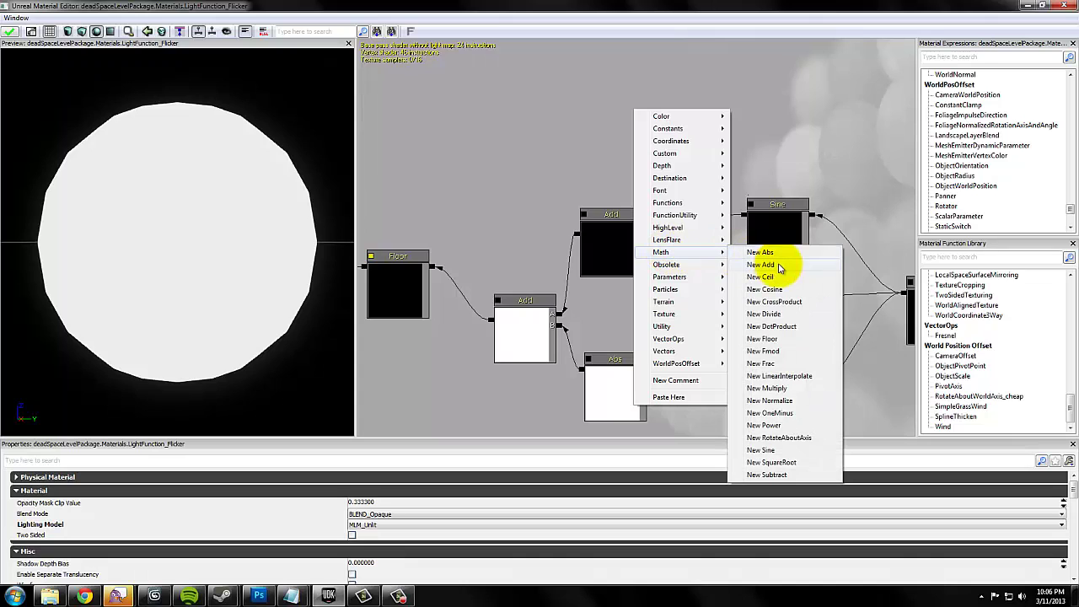
left_click(517, 149)
left_click_drag(509, 210, 491, 90)
Step: Examine the Abs node fed by the Cosine and look up the Abs expression among the Math nodes without adding it
left_click(604, 284)
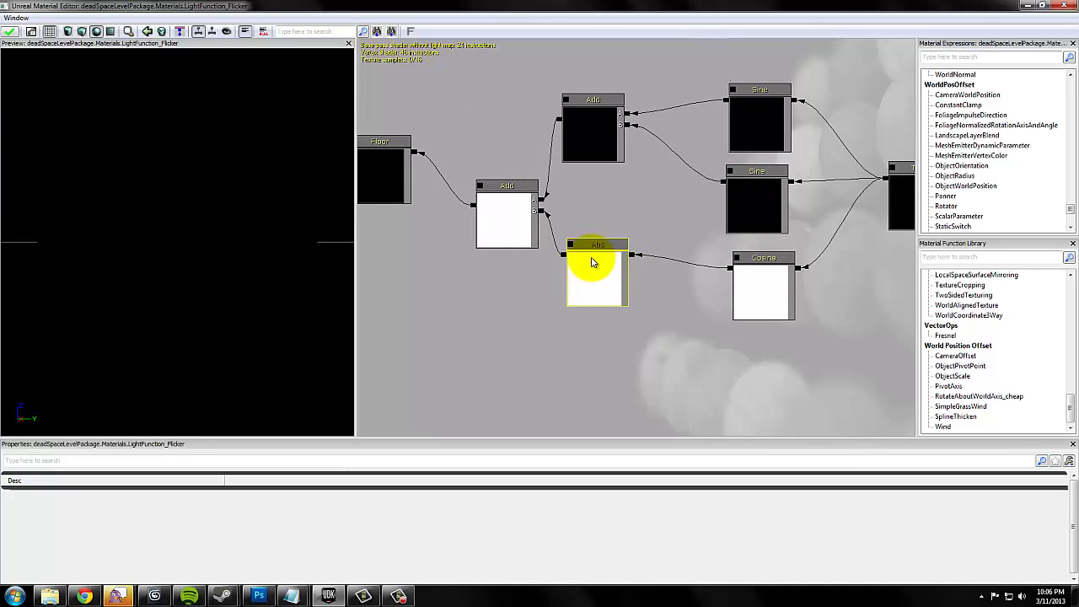
left_click(579, 329)
left_click(583, 287)
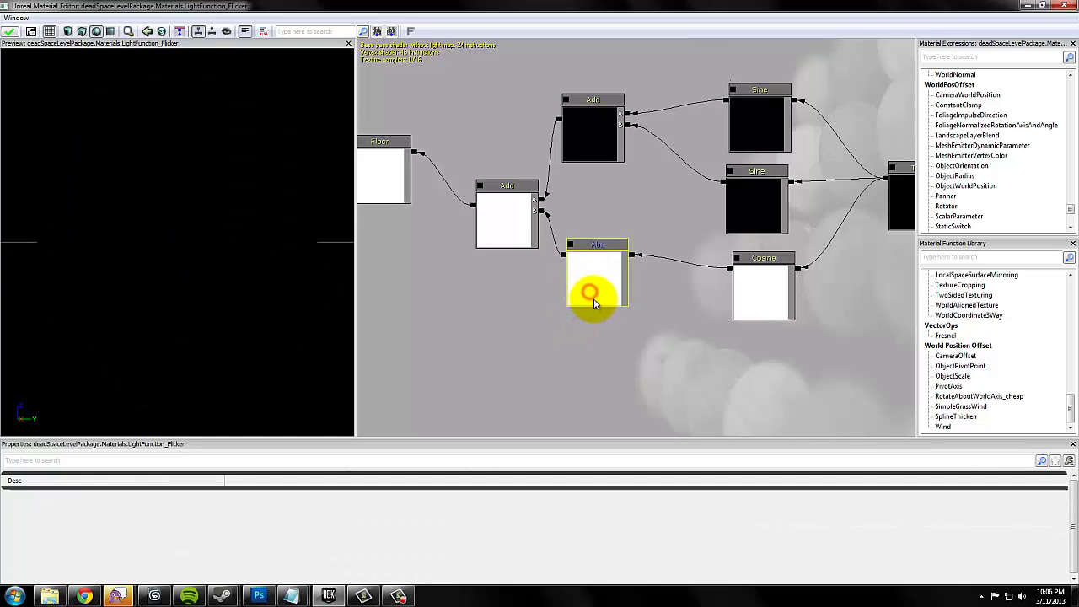
left_click(570, 244)
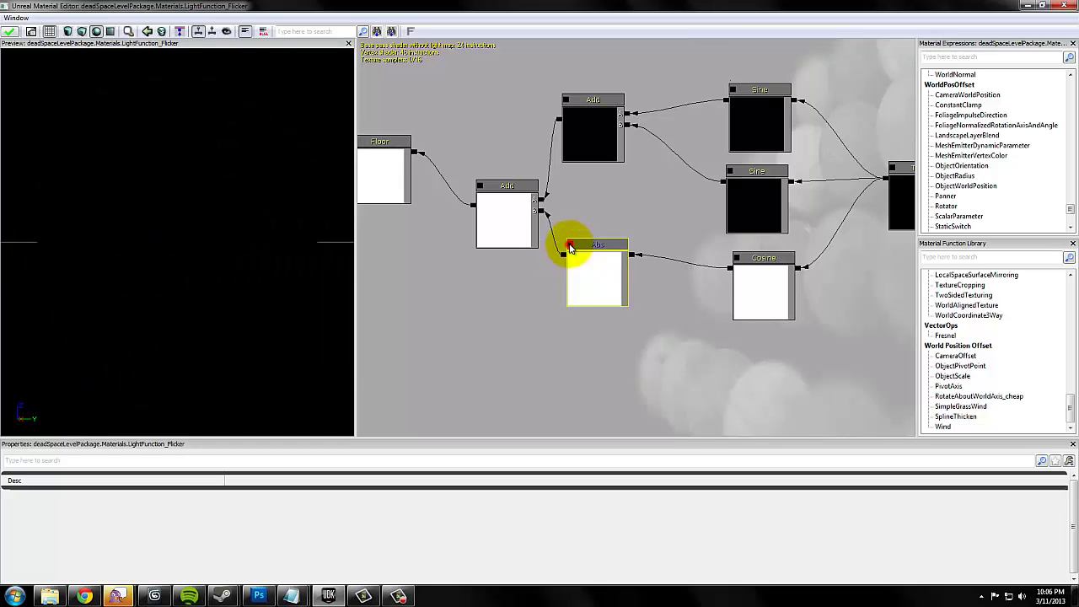
right_click(585, 277)
left_click(527, 308)
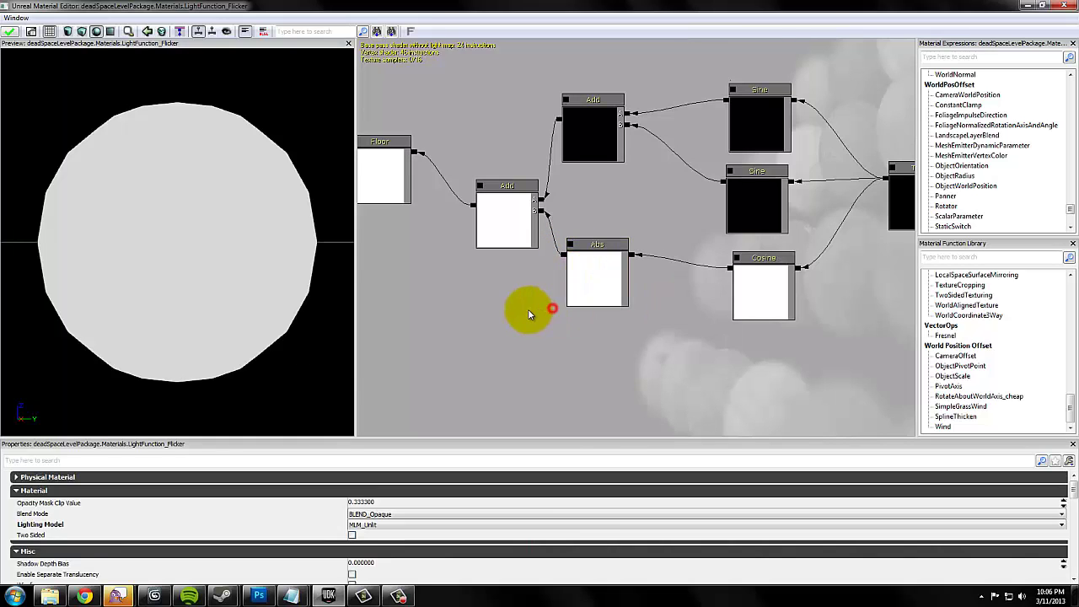
right_click(527, 309)
mouse_move(573, 431)
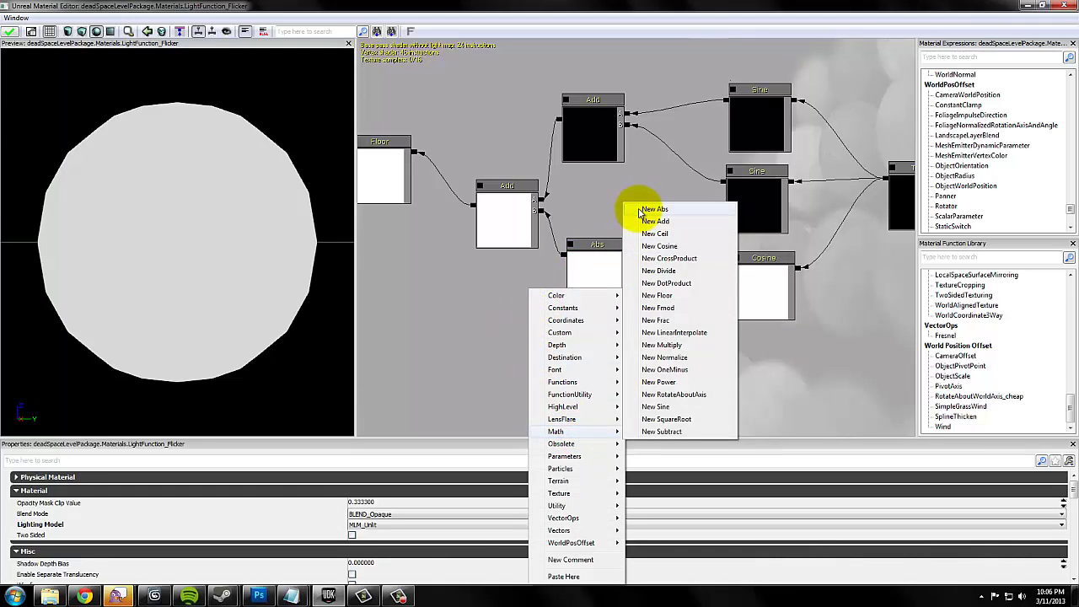
left_click(590, 206)
Step: Examine the Add node that combines the first Add with Abs, and the Floor node it feeds
left_click_drag(578, 198, 614, 256)
left_click(535, 268)
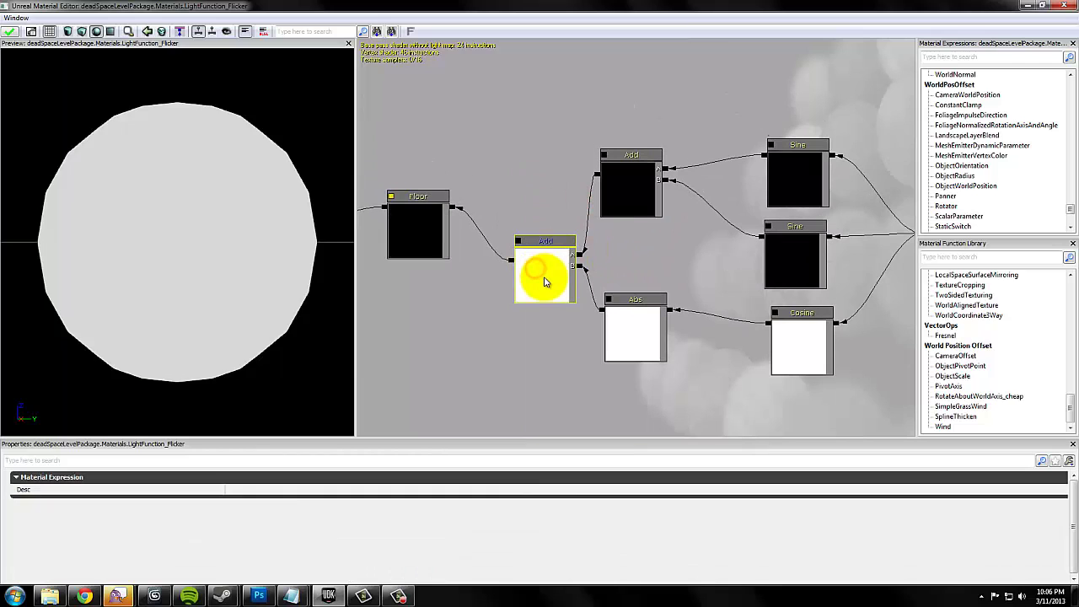
left_click_drag(499, 169, 602, 176)
left_click(590, 313)
left_click(534, 231)
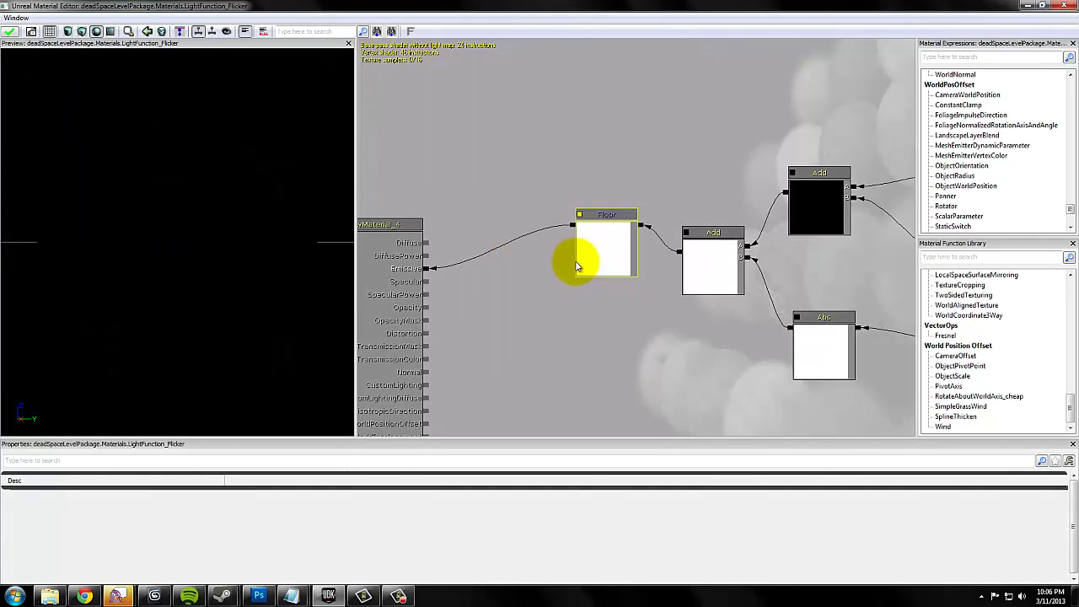
left_click(445, 246)
left_click(608, 261)
Step: Wire the second Add node straight to Emissive to preview the material without Floor, and reconnect Floor to Emissive
left_click_drag(674, 250, 428, 269)
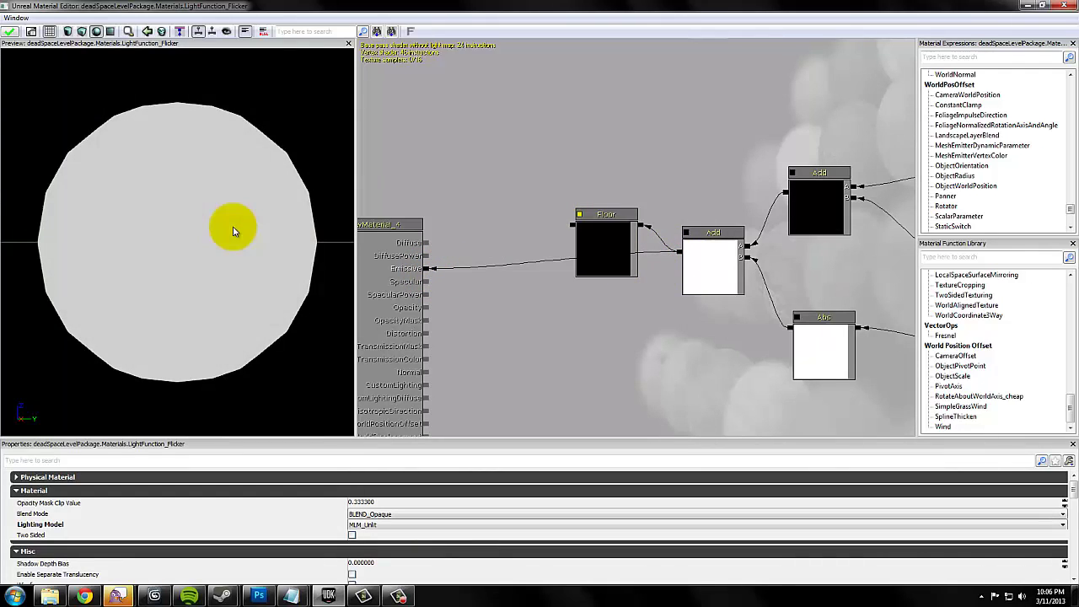
left_click_drag(186, 199, 261, 265)
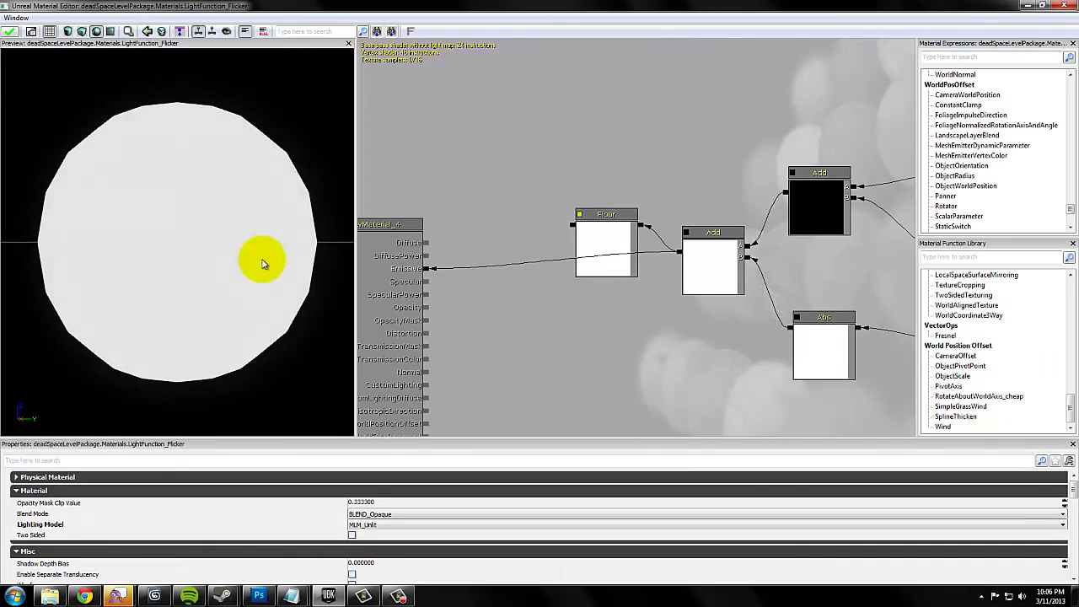
left_click_drag(579, 229, 428, 273)
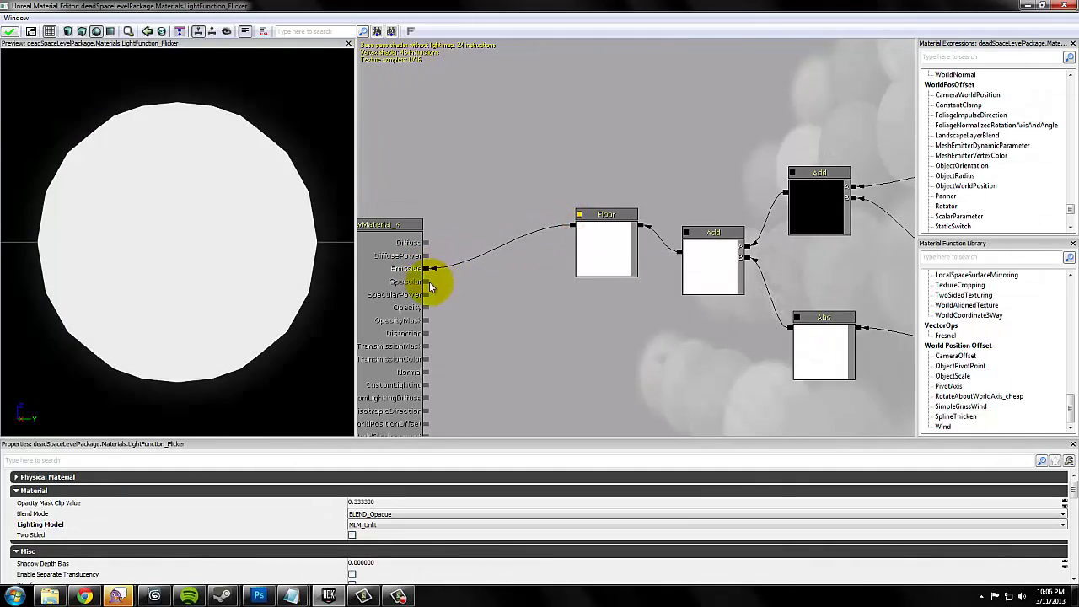
Step: Search the material expressions for "floor", place a Floor node on the canvas above the existing one and delete it
left_click(583, 238)
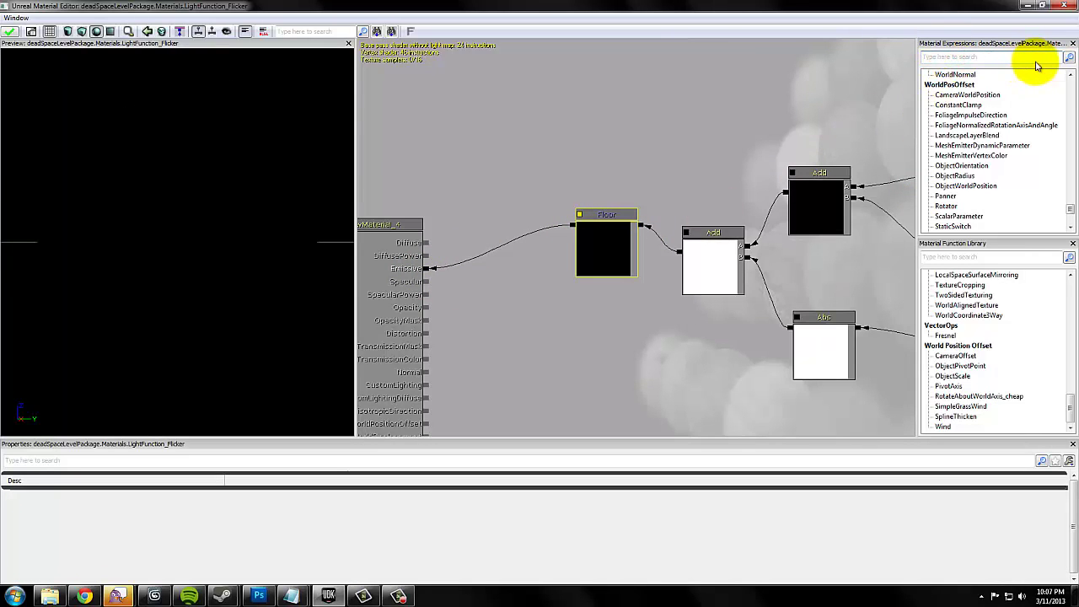
type("floor")
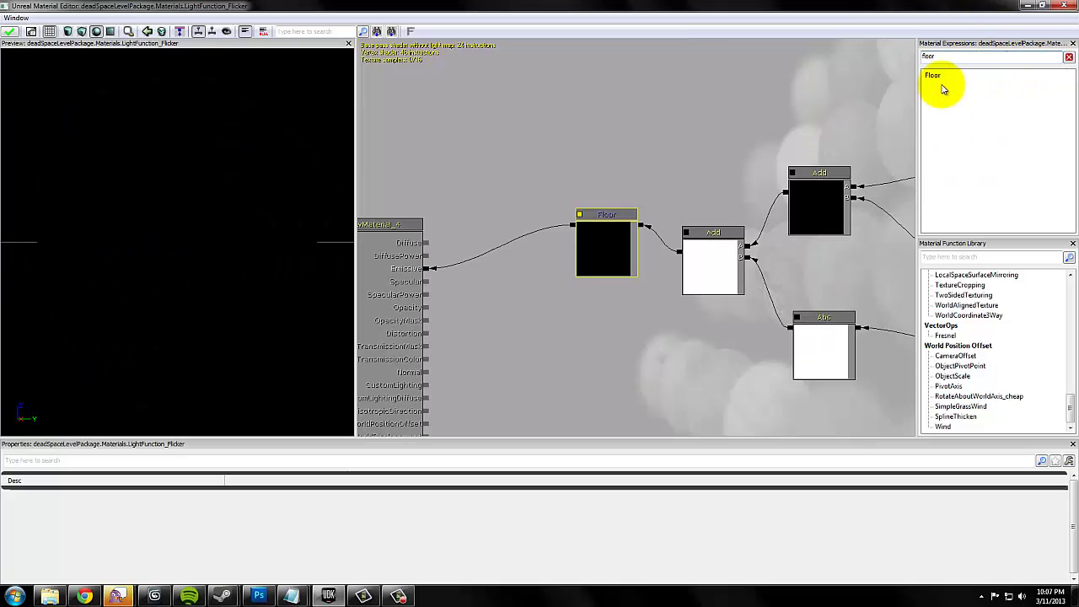
left_click_drag(934, 81, 671, 134)
left_click(671, 134)
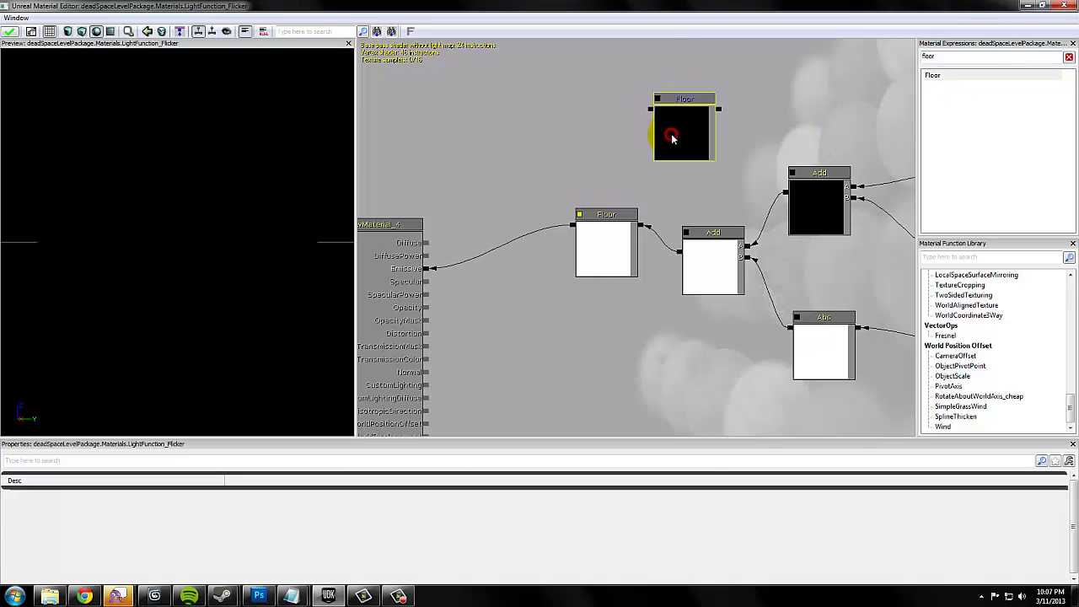
key("Delete")
Step: Review the material's base node and its lighting model options, and set the Lighting Model to MLM_Phong
left_click_drag(562, 132, 651, 116)
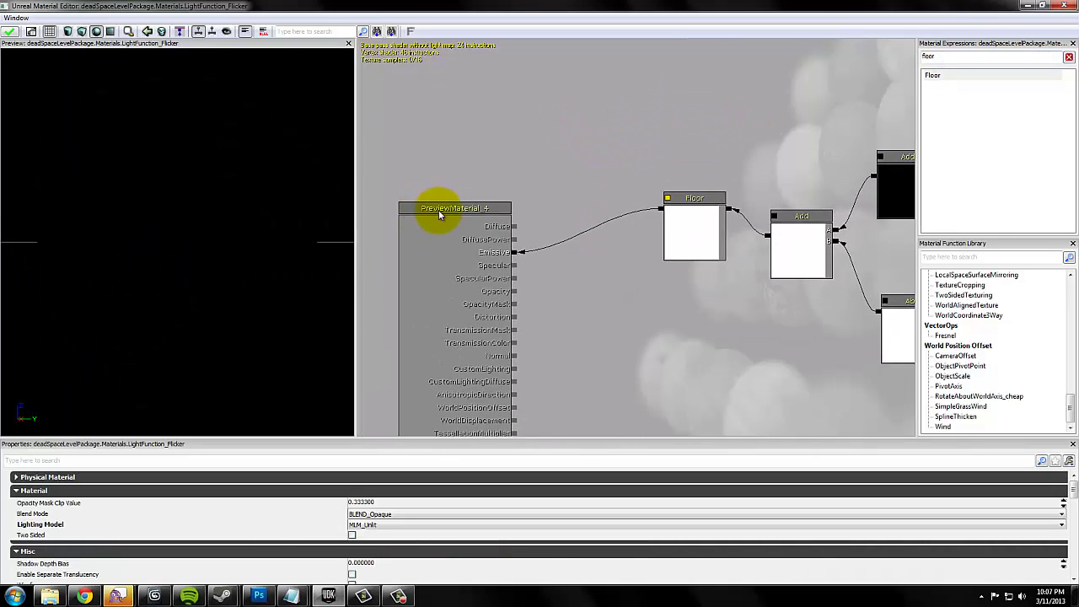
left_click(439, 210)
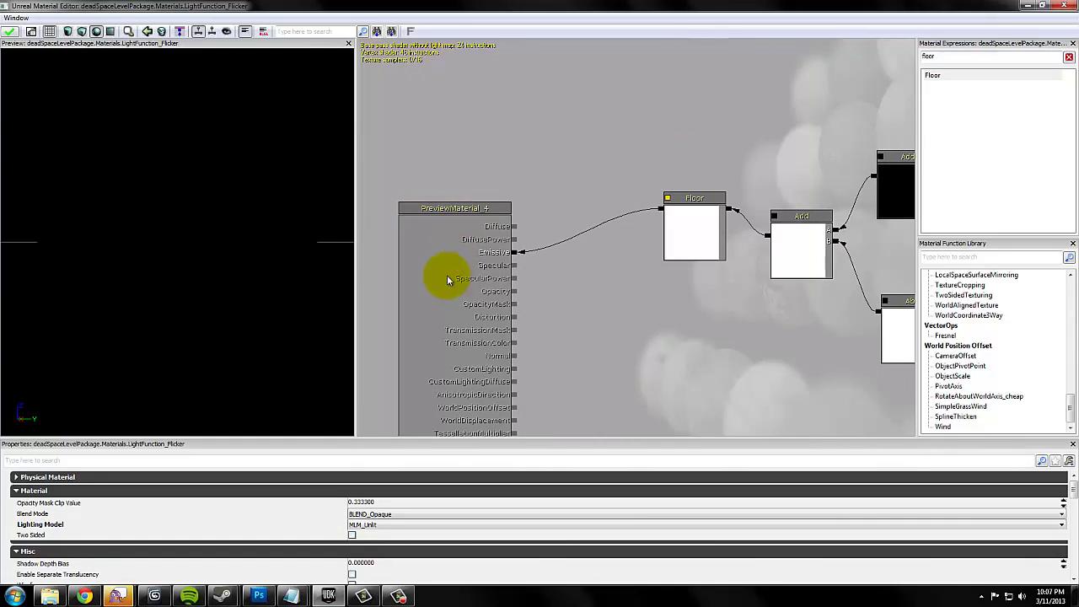
left_click_drag(487, 261, 487, 193)
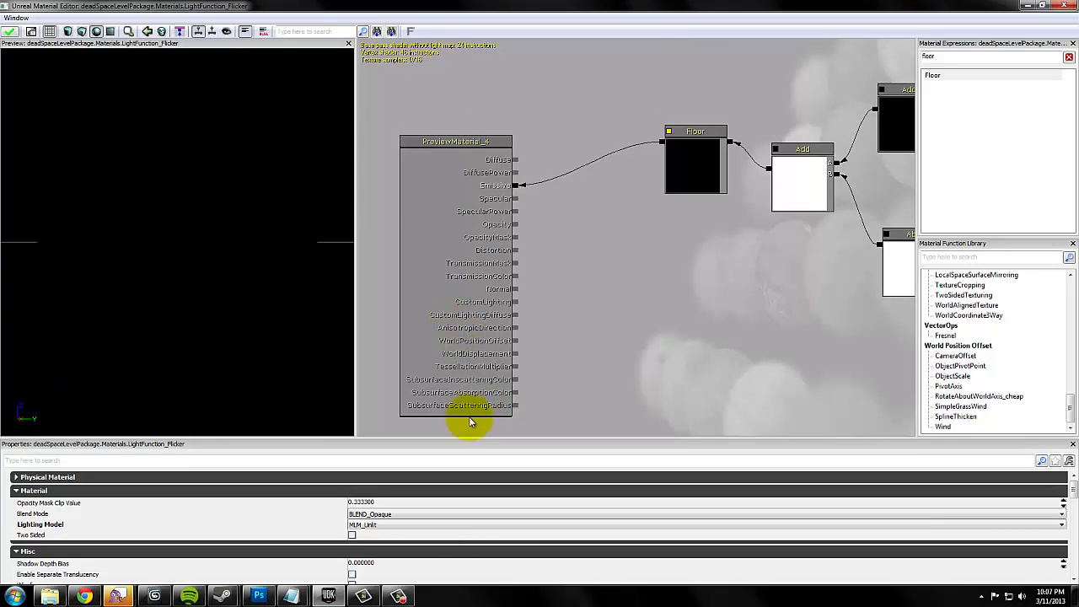
left_click(416, 524)
left_click(396, 534)
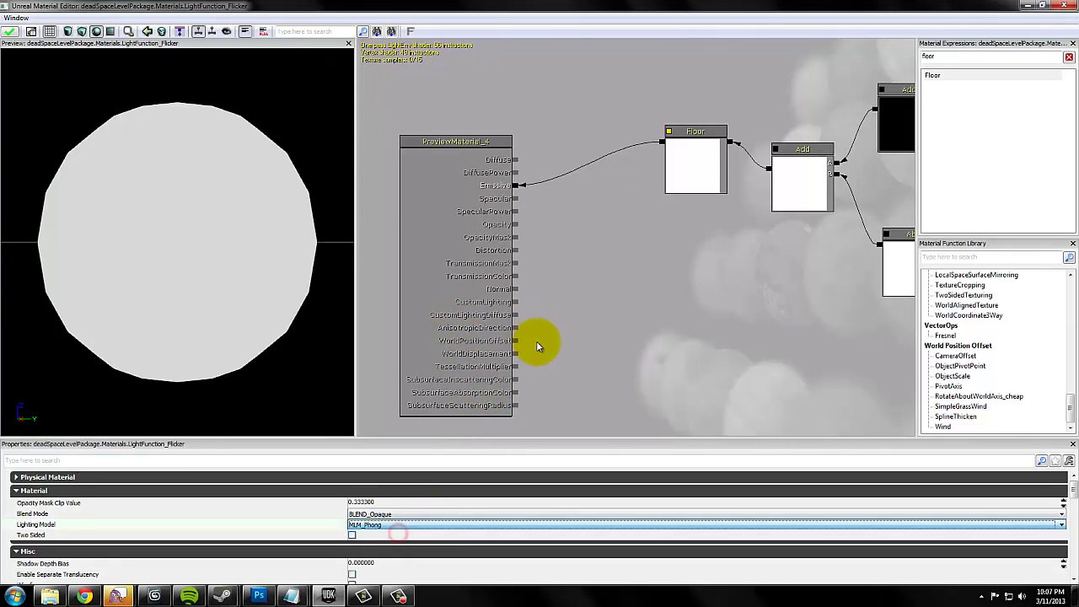
left_click(568, 327)
left_click(364, 526)
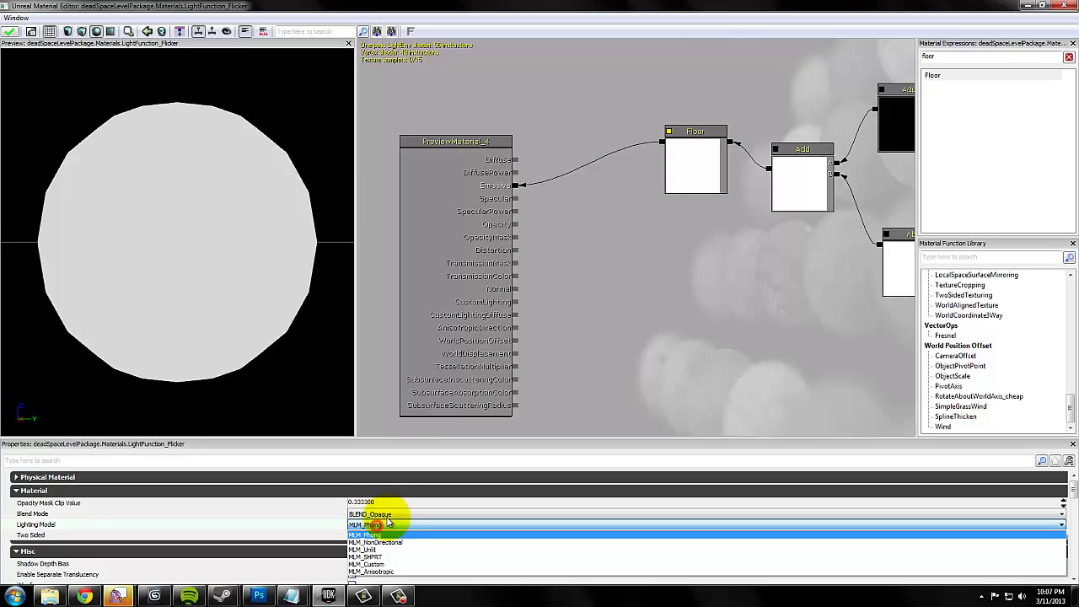
left_click(364, 549)
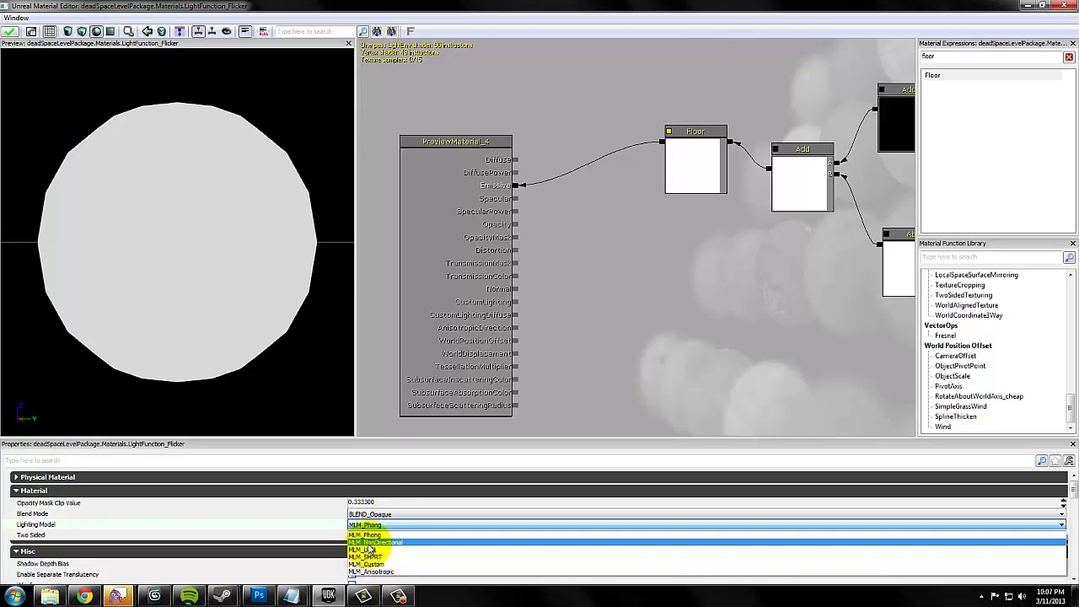
left_click(370, 524)
left_click(375, 535)
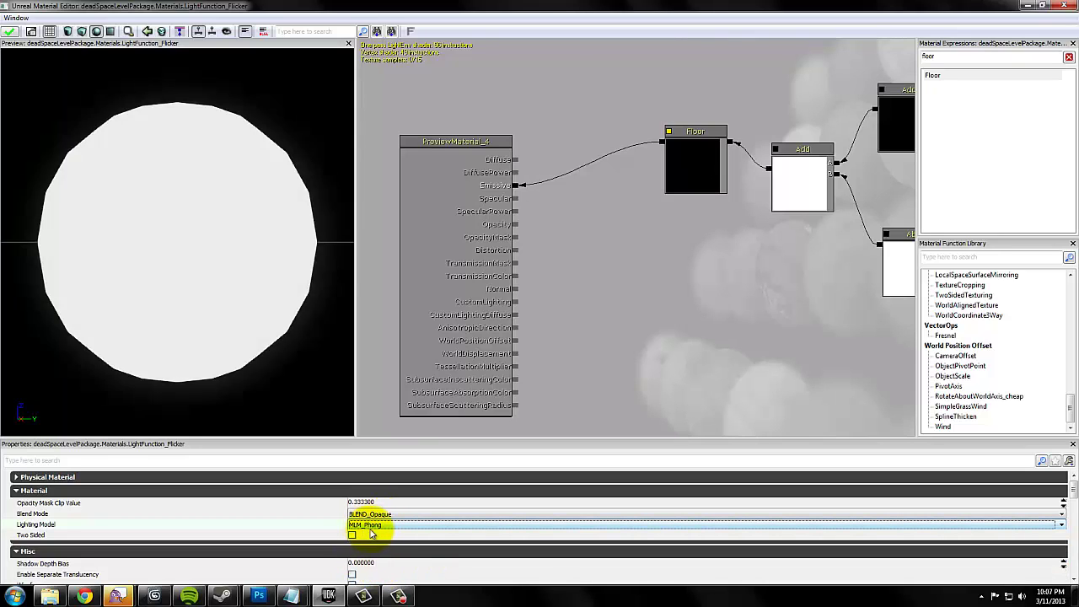
left_click(474, 184)
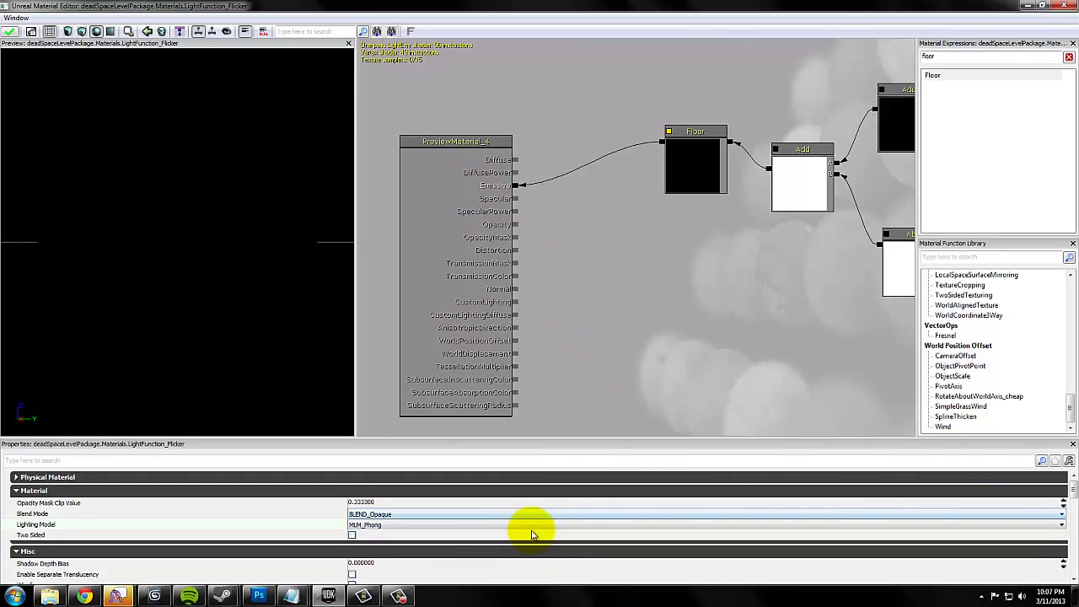
Step: Collapse the Misc, Material, Mutually Exclusive Usage, Usage and Lightmass property groups of the material
left_click(46, 553)
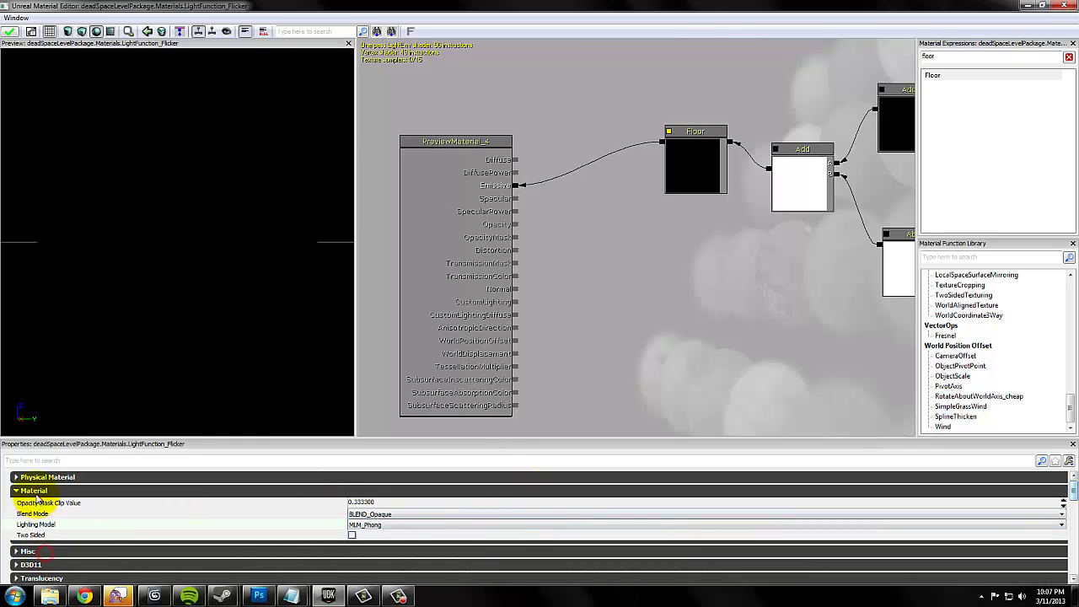
left_click(34, 491)
left_click(42, 544)
left_click(30, 558)
left_click(34, 570)
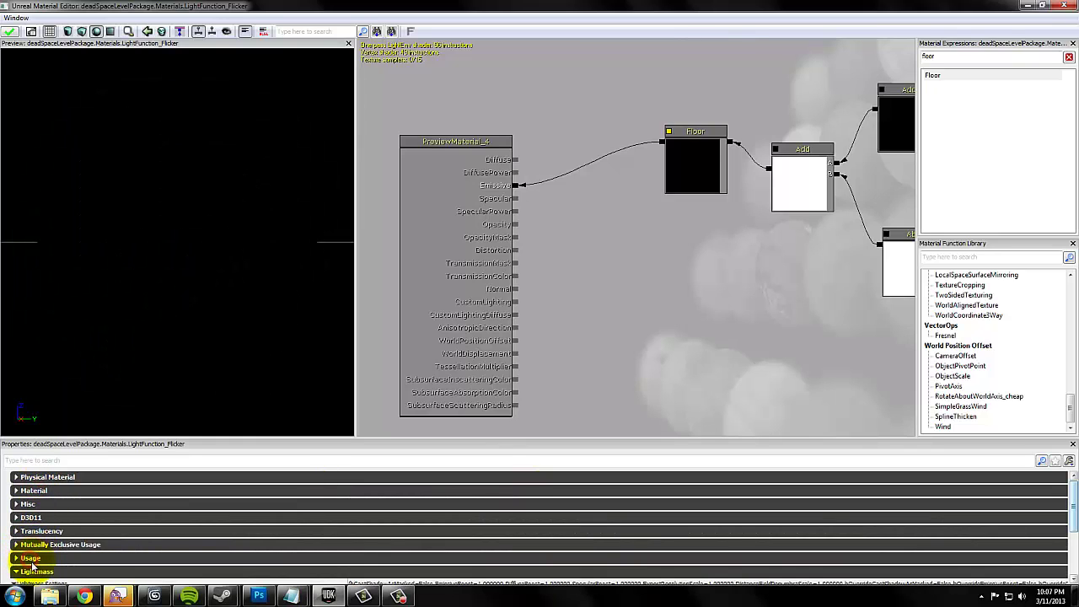
left_click(32, 570)
Step: Expand the Mutually Exclusive Usage properties and switch Used As Light Function off and back on
left_click(46, 544)
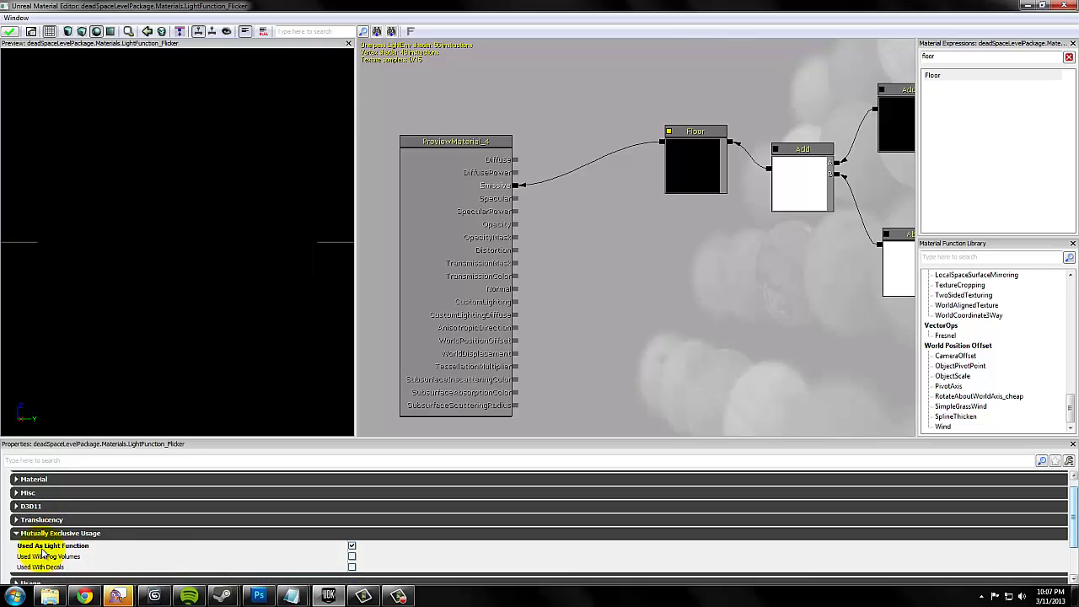
left_click(351, 546)
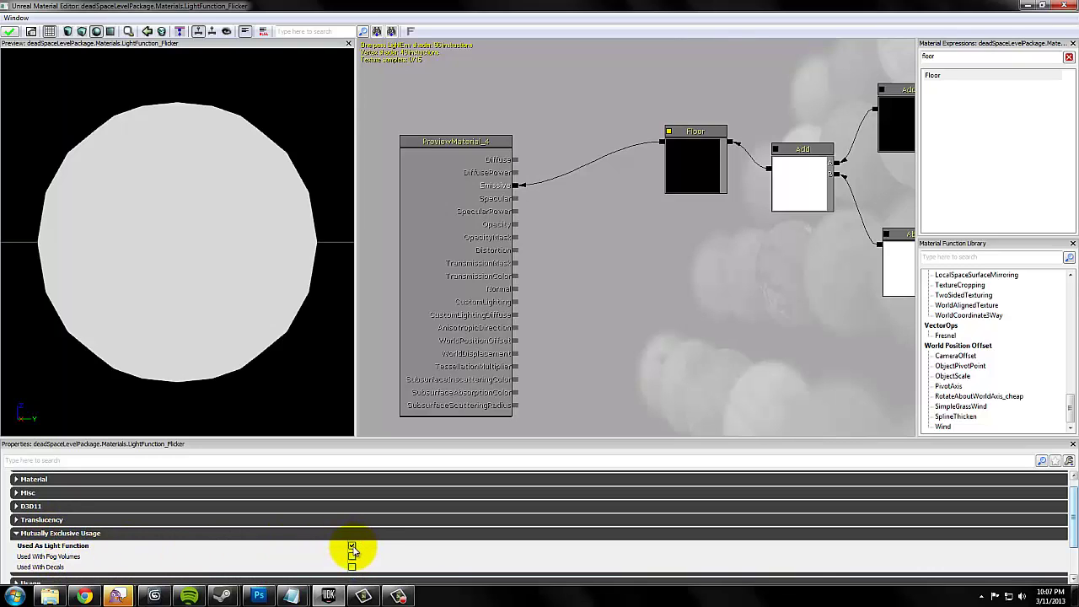
left_click(351, 547)
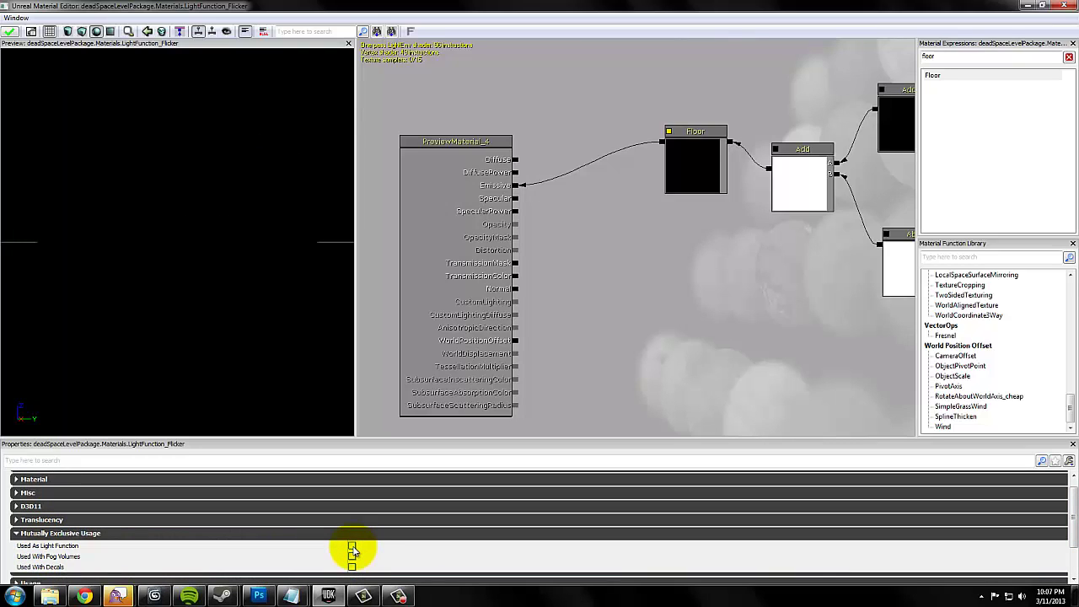
left_click(352, 546)
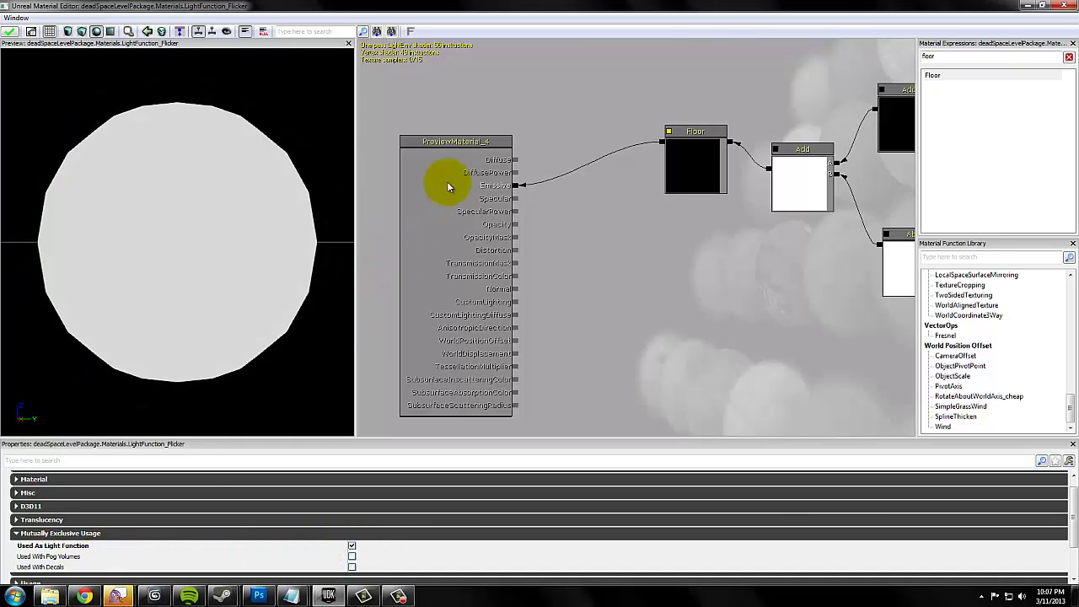
Step: Apply the changes to the LightFunction_Flicker material and close the Material Editor
left_click(11, 32)
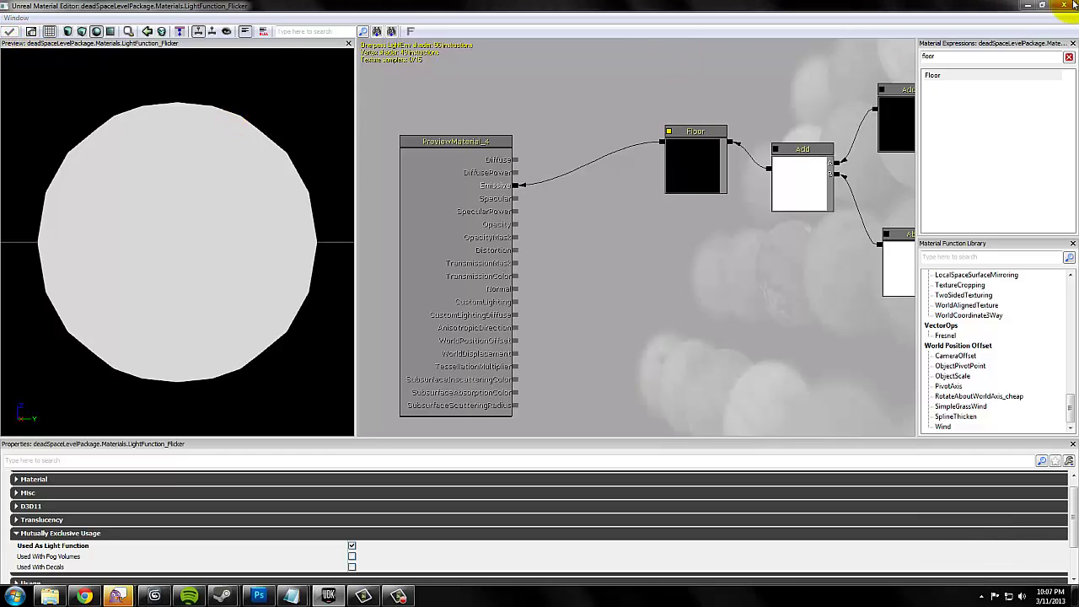
left_click(1064, 5)
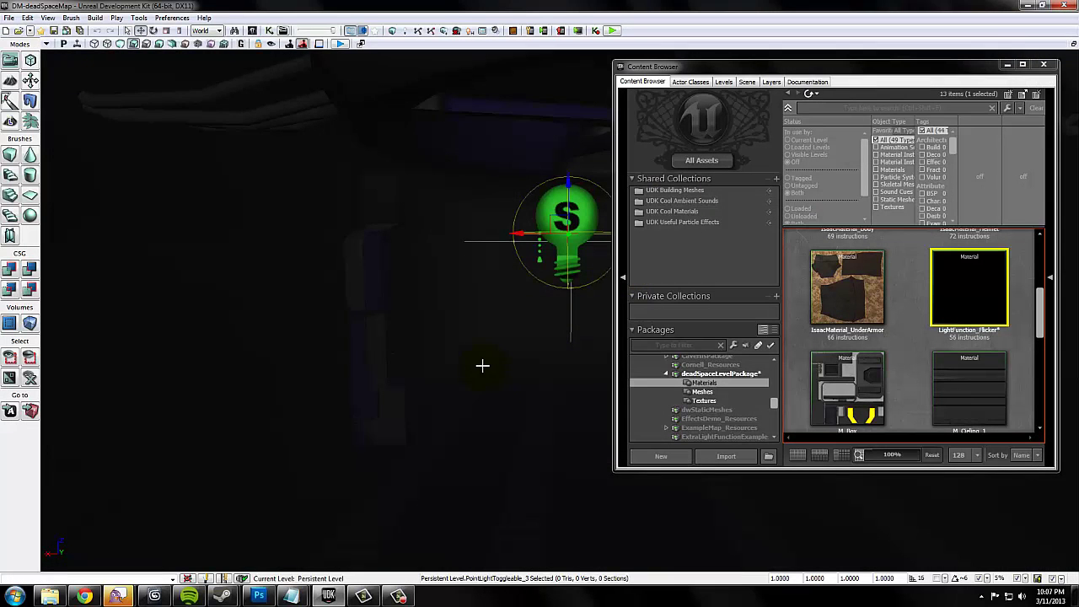
Step: Add a new point light on the floor in a dark part of the room
left_click_drag(482, 365, 429, 332)
left_click(420, 416)
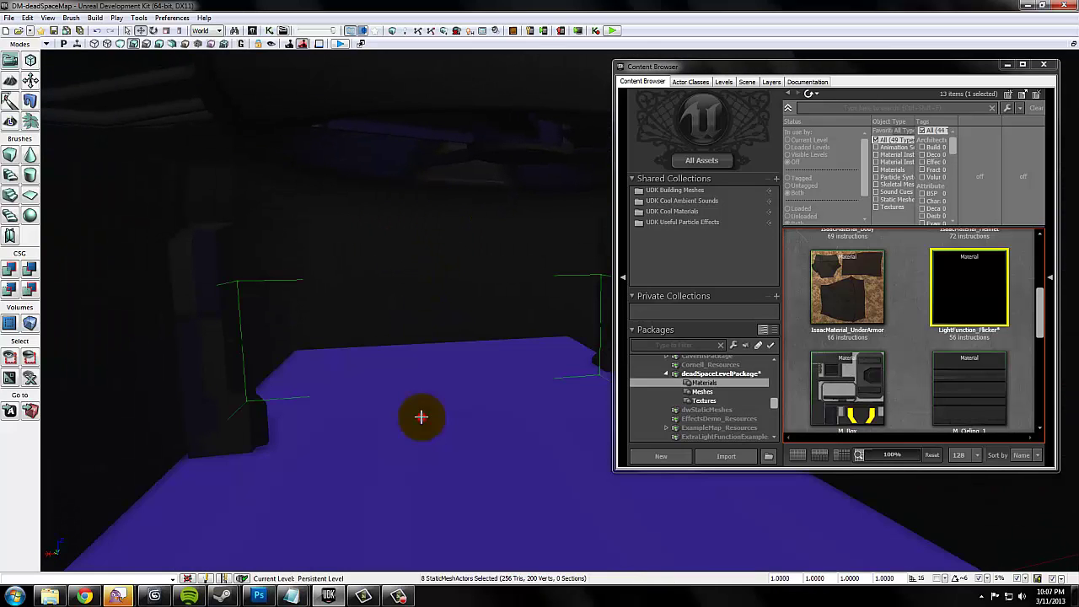
right_click(418, 430)
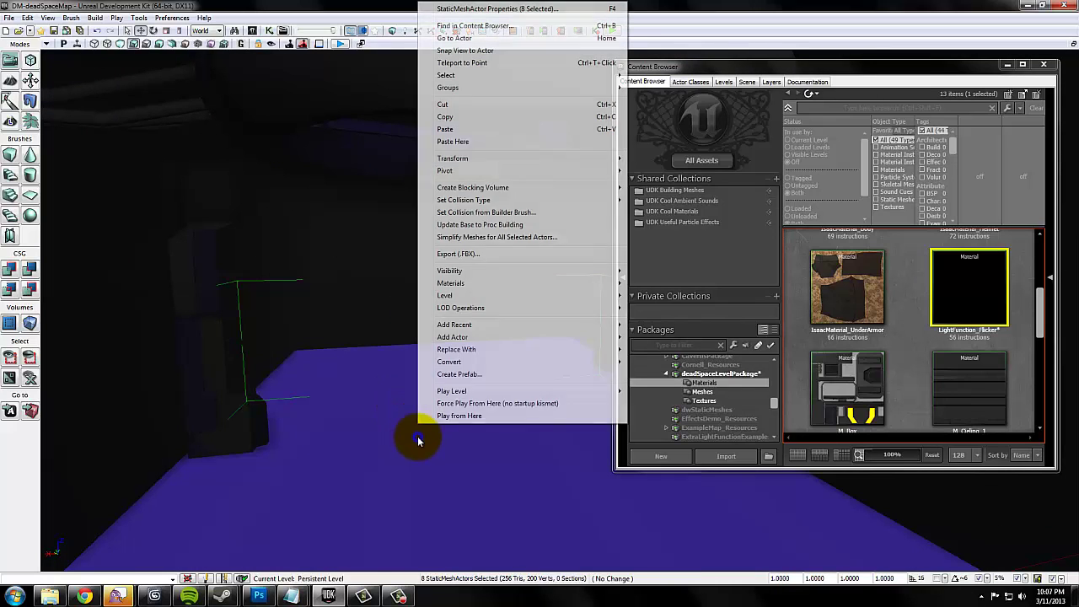
mouse_move(455, 337)
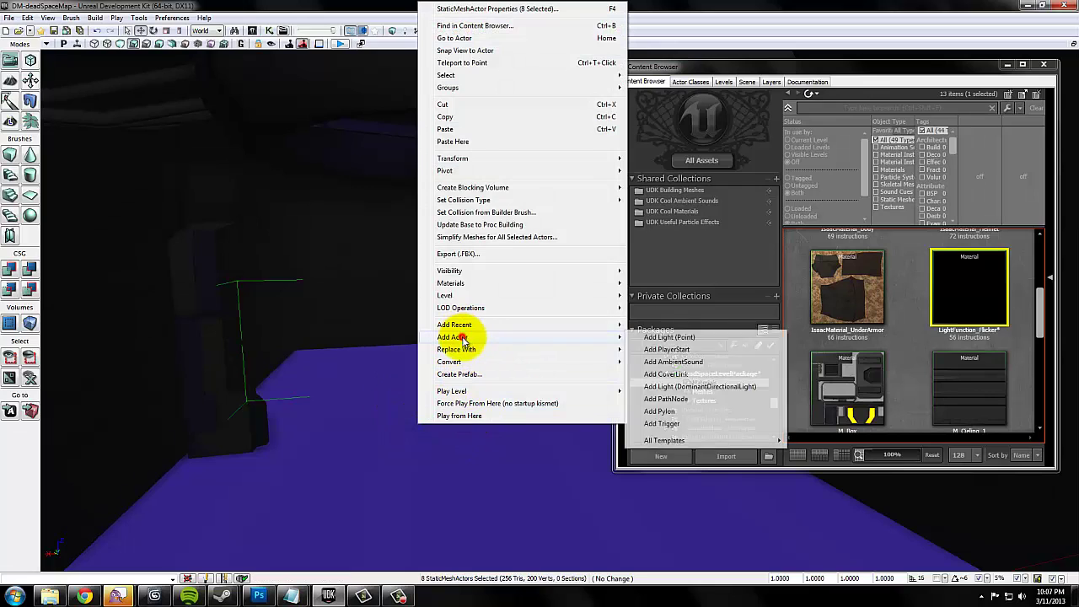
left_click(663, 337)
Step: Raise the new point light off the floor so that it hangs in the middle of the room
left_click_drag(430, 392, 402, 232)
left_click_drag(357, 274, 381, 304)
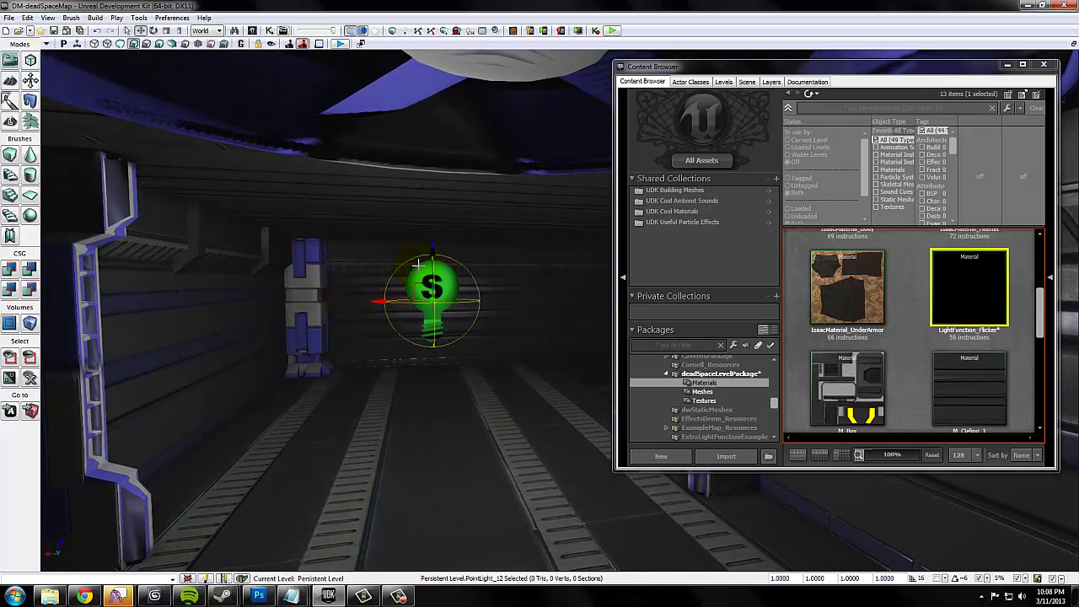
left_click_drag(432, 254, 432, 240)
mouse_move(385, 287)
left_mouse_down()
mouse_move(410, 287)
mouse_move(385, 305)
mouse_move(347, 304)
mouse_move(405, 277)
left_mouse_up()
mouse_move(362, 337)
left_mouse_down()
mouse_move(422, 335)
mouse_move(402, 369)
mouse_move(363, 325)
left_mouse_up()
left_click_drag(377, 279, 421, 289)
Step: Convert the new point light to a PointLightToggleable
right_click(485, 291)
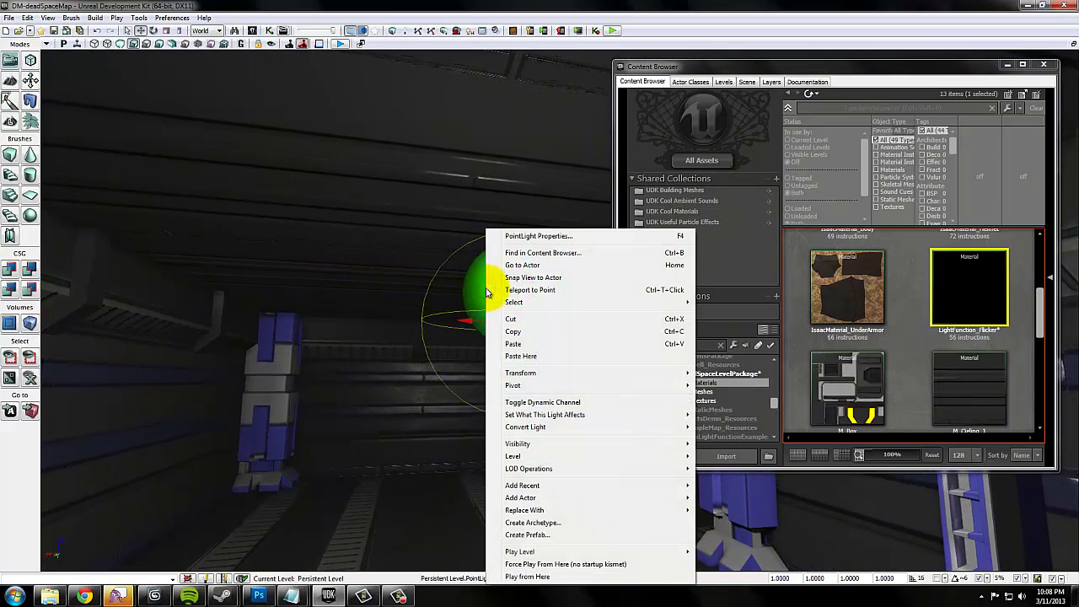
left_click(470, 287)
right_click(492, 290)
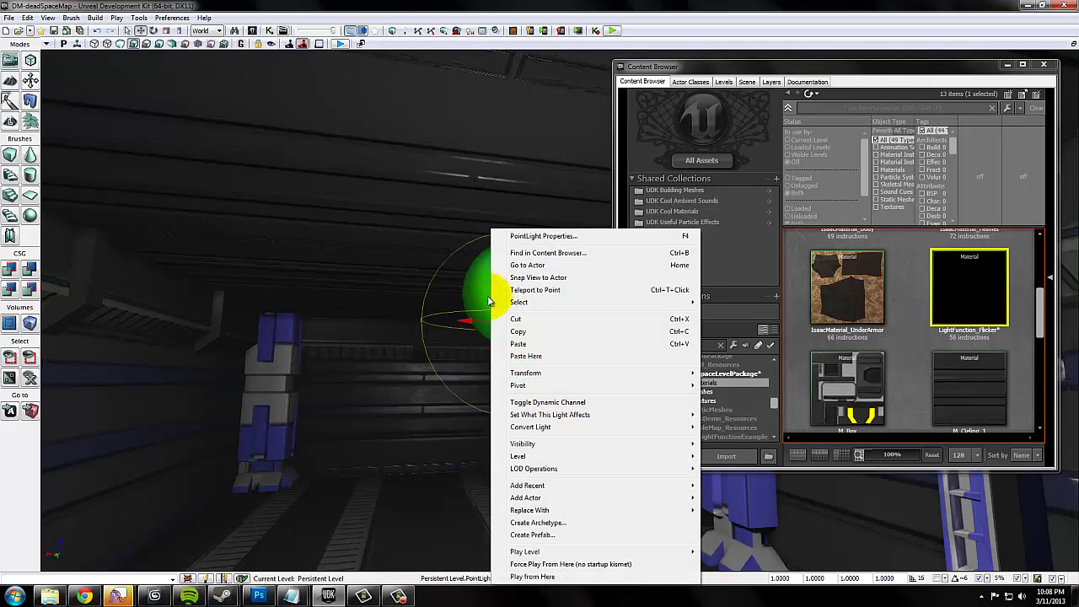
mouse_move(529, 427)
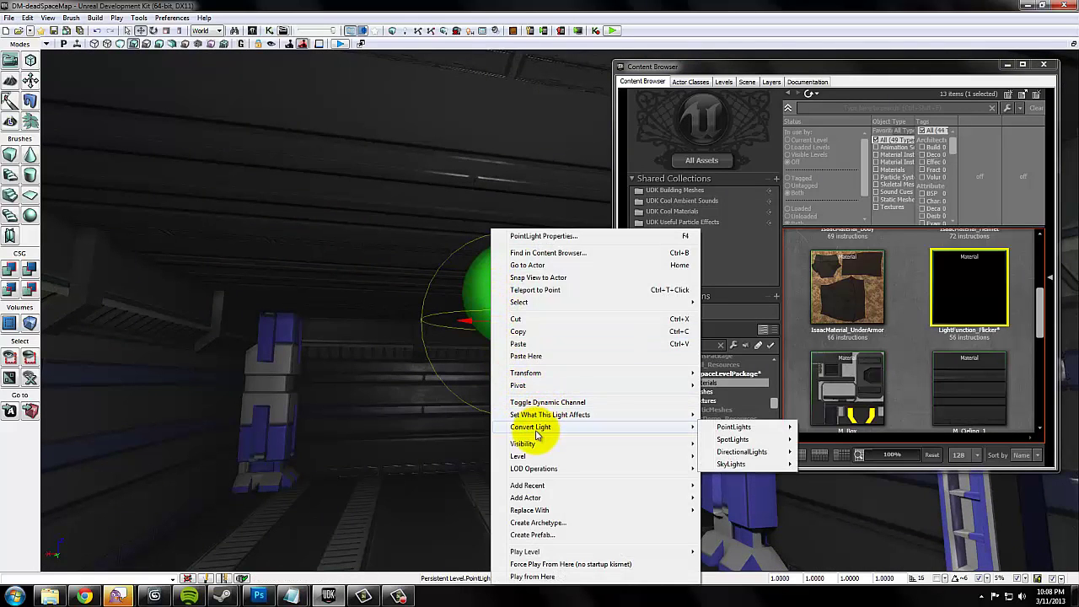
mouse_move(733, 426)
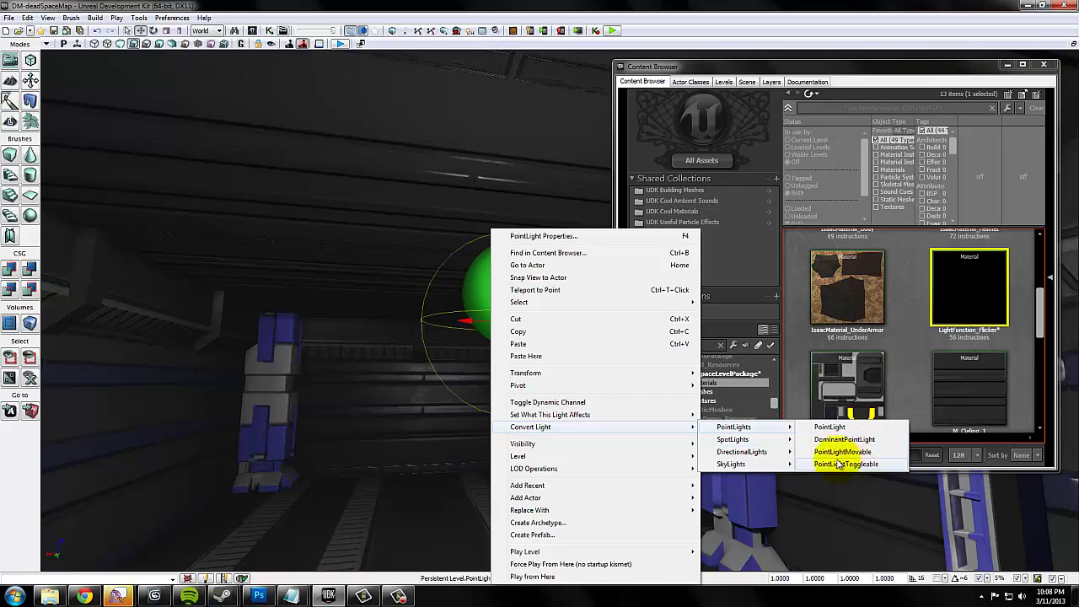
mouse_move(758, 447)
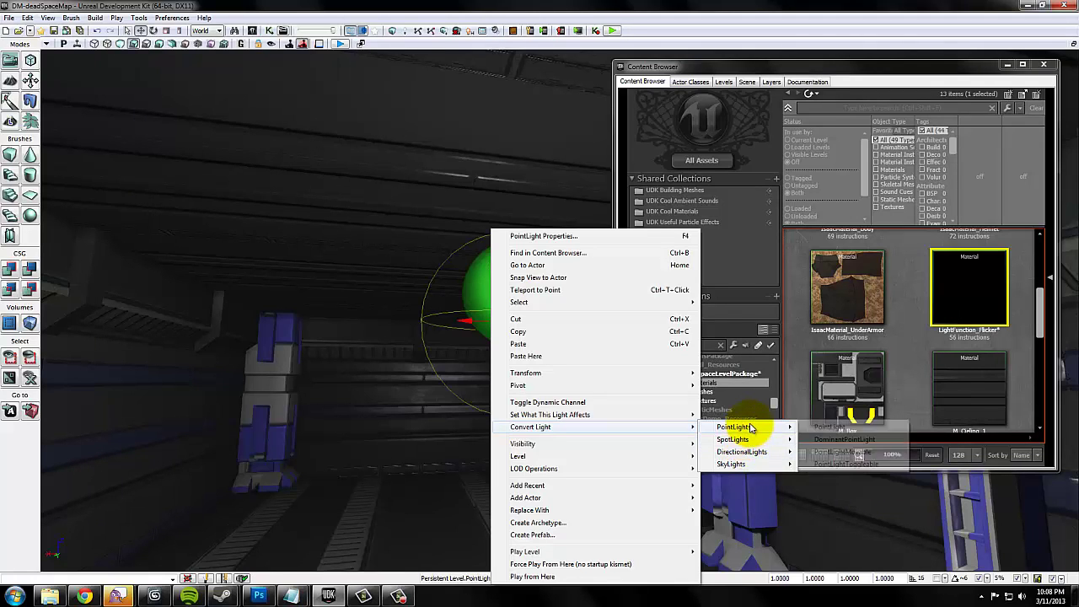
left_click(844, 464)
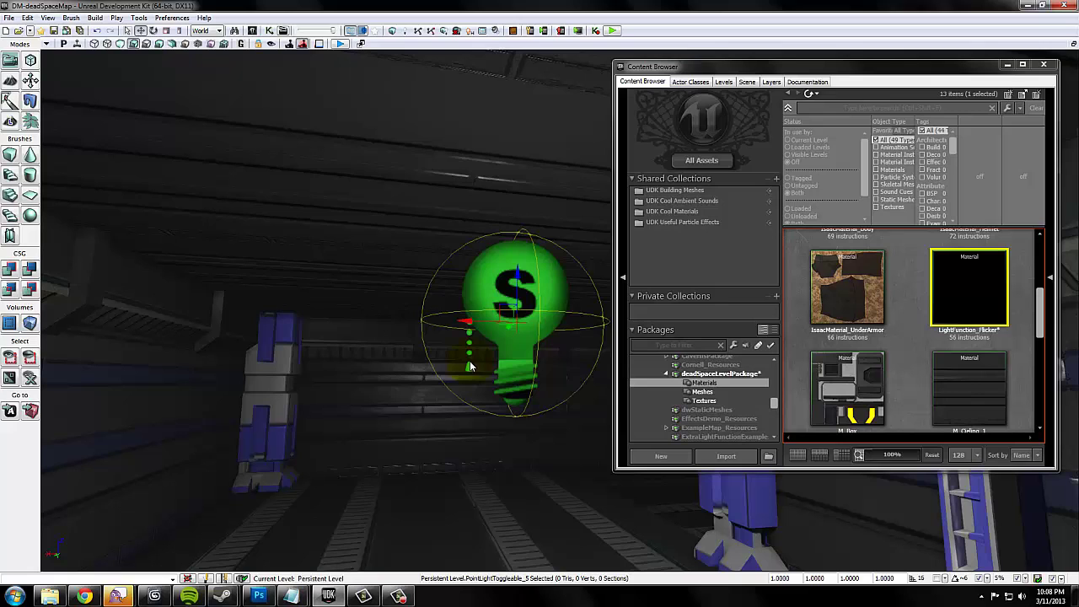
Step: Open the toggleable light's properties and collapse the Point Light Component, Lightmass and Light Component groups
right_click(500, 297)
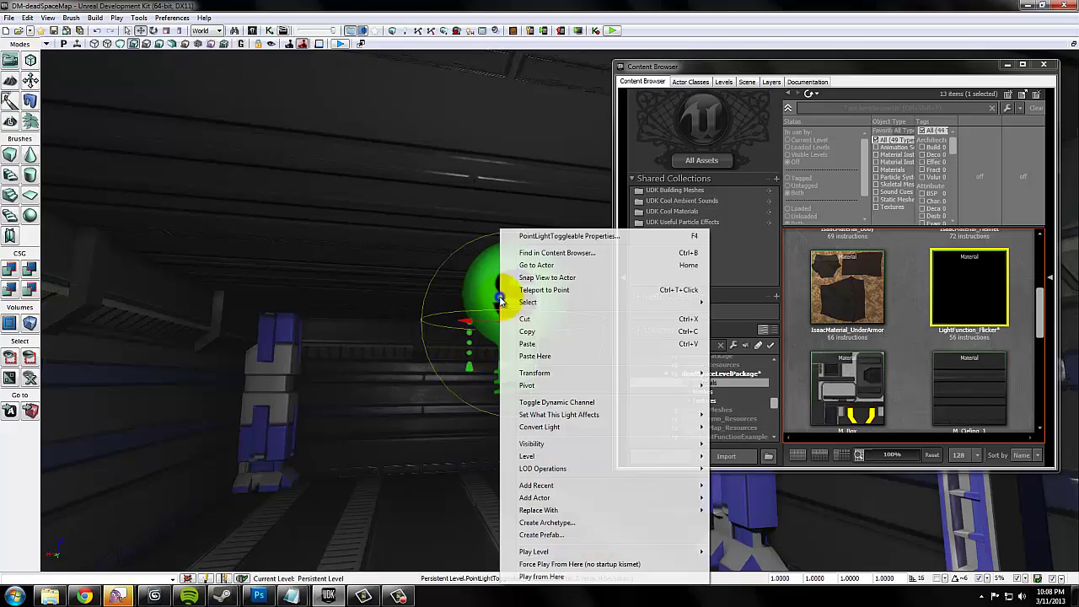
left_click(543, 238)
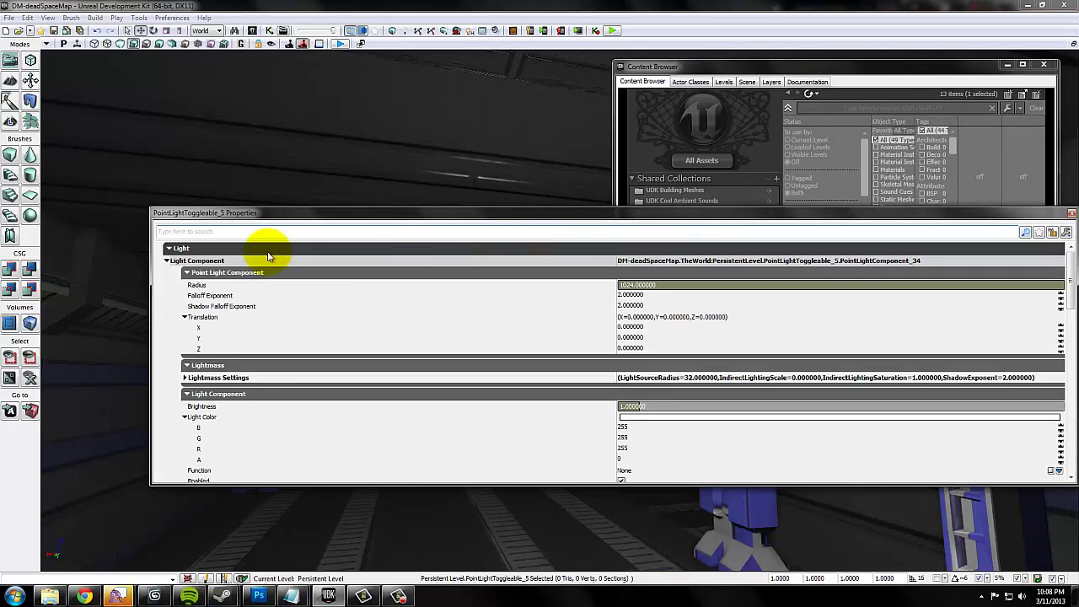
left_click_drag(275, 223, 395, 219)
left_click(307, 268)
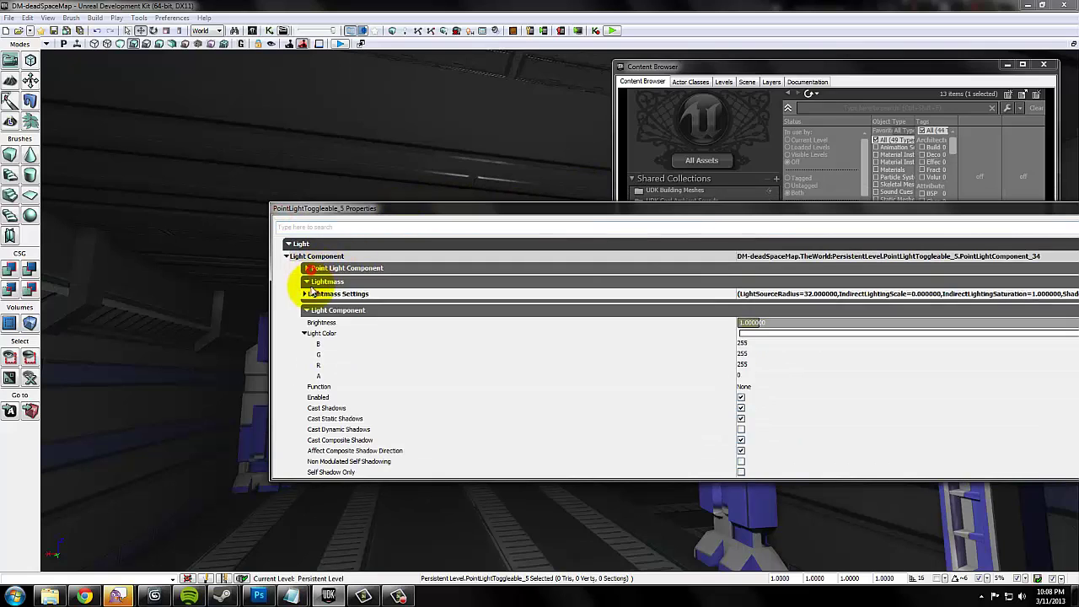
left_click(307, 281)
left_click(308, 295)
Step: Collapse the remaining property groups, including Collision, Physics, Advanced, Object, Mobile and Light, and move the properties window fully into view
left_click(304, 367)
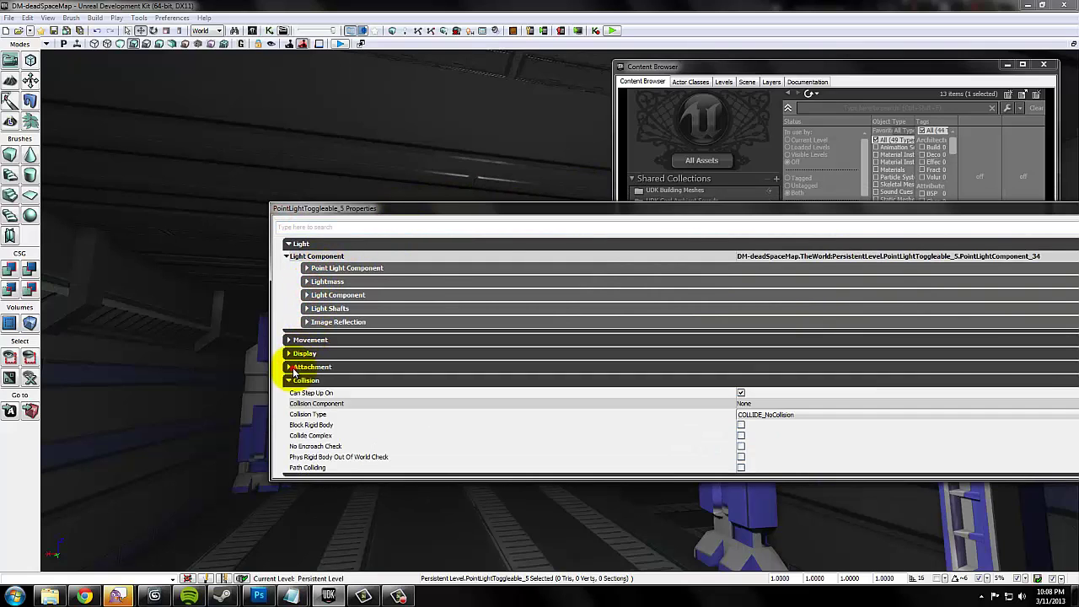
left_click(302, 380)
left_click(293, 394)
left_click(296, 407)
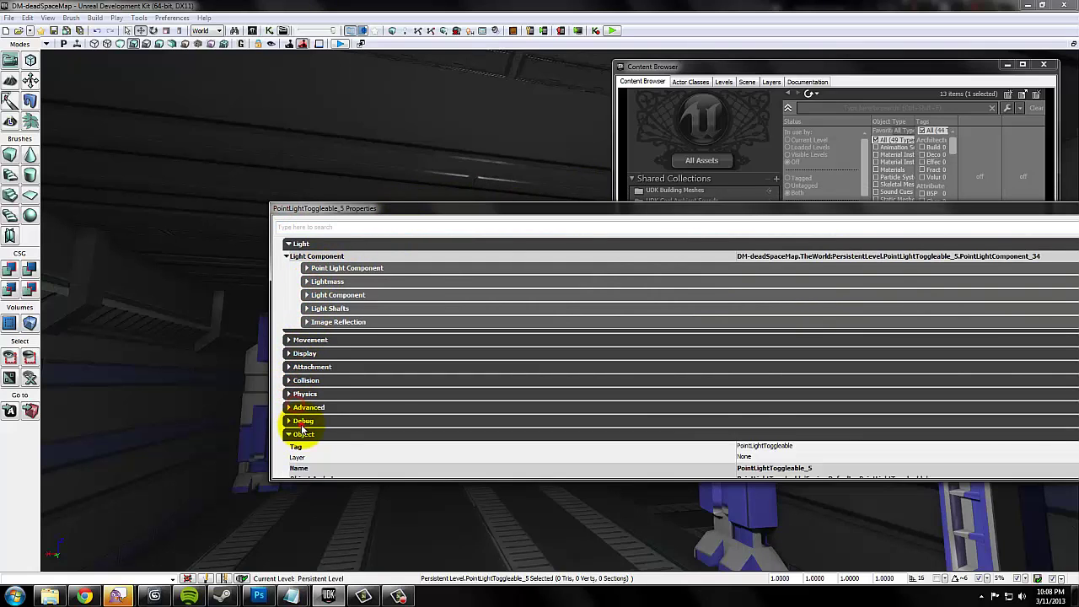
left_click(301, 434)
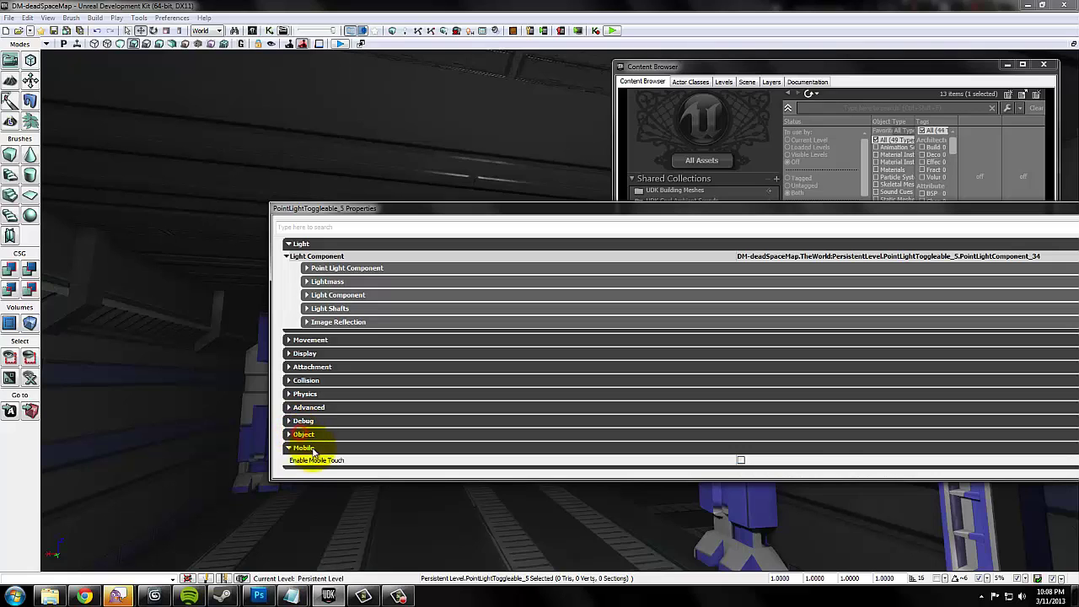
left_click(299, 244)
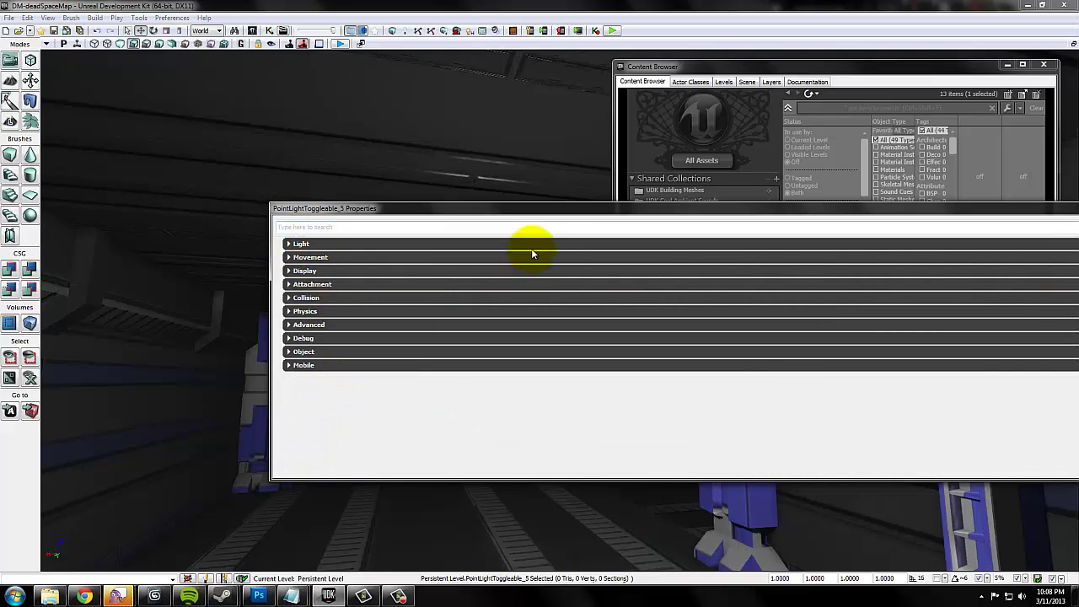
left_click_drag(579, 217, 423, 112)
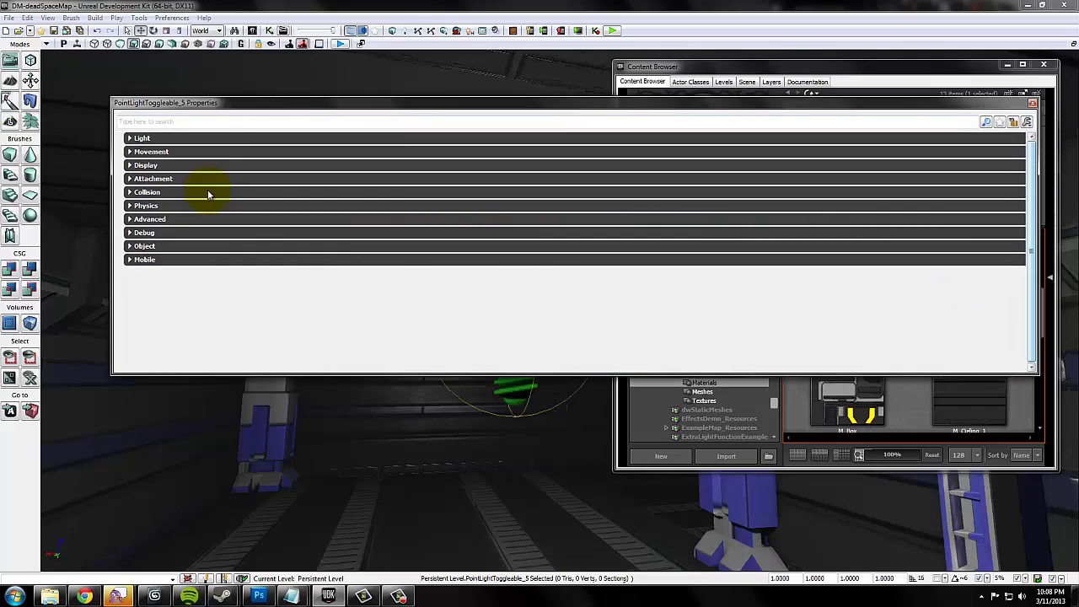
Step: Expand the Light Component settings of the light and set its Function to LightFunction
left_click(142, 138)
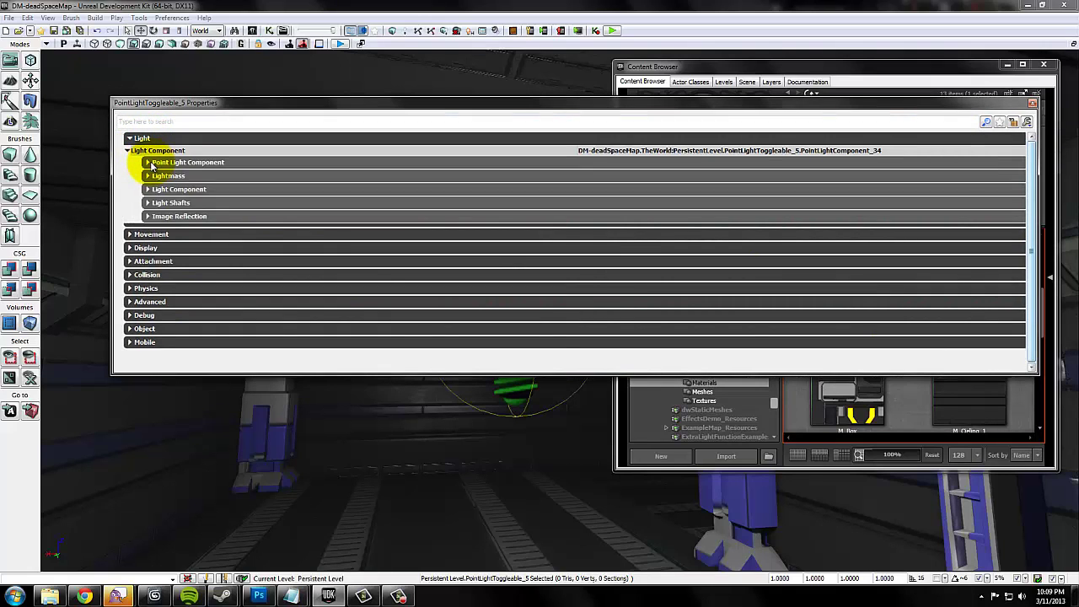
left_click(150, 164)
left_click(150, 163)
left_click(160, 190)
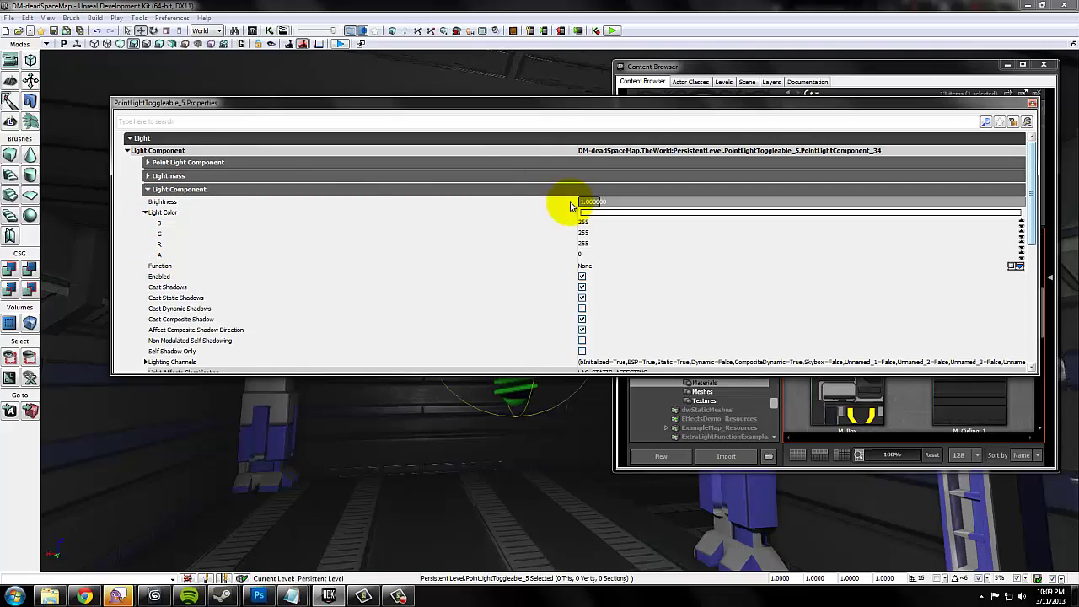
left_click(583, 266)
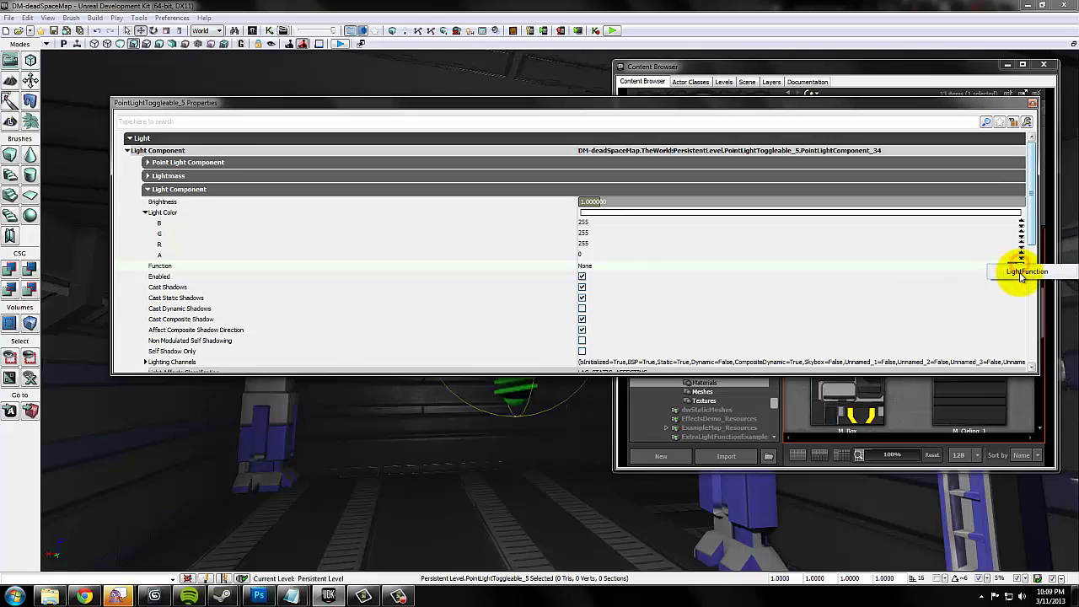
left_click(1020, 266)
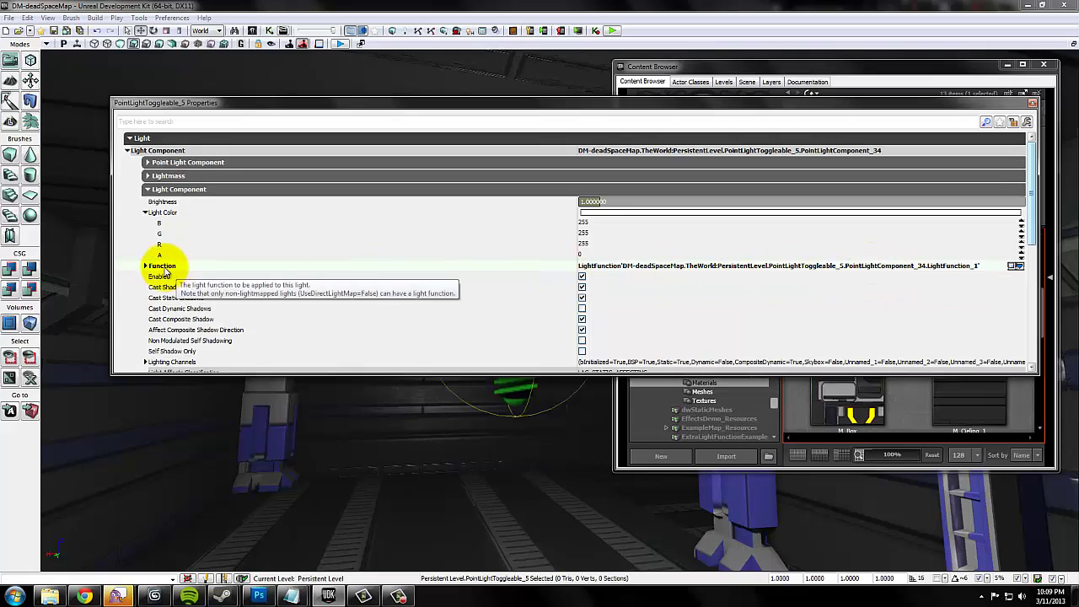
Step: Assign the LightFunction_Flicker material from the deadSpaceLevelPackage materials as the light function's Source Material
left_click(147, 265)
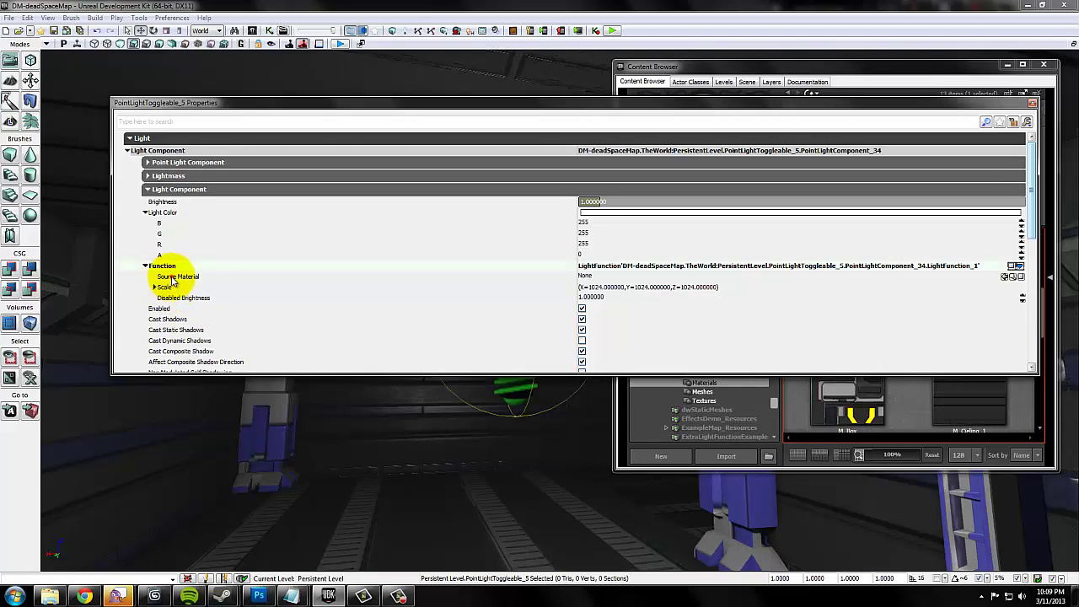
left_click(173, 278)
left_click(582, 277)
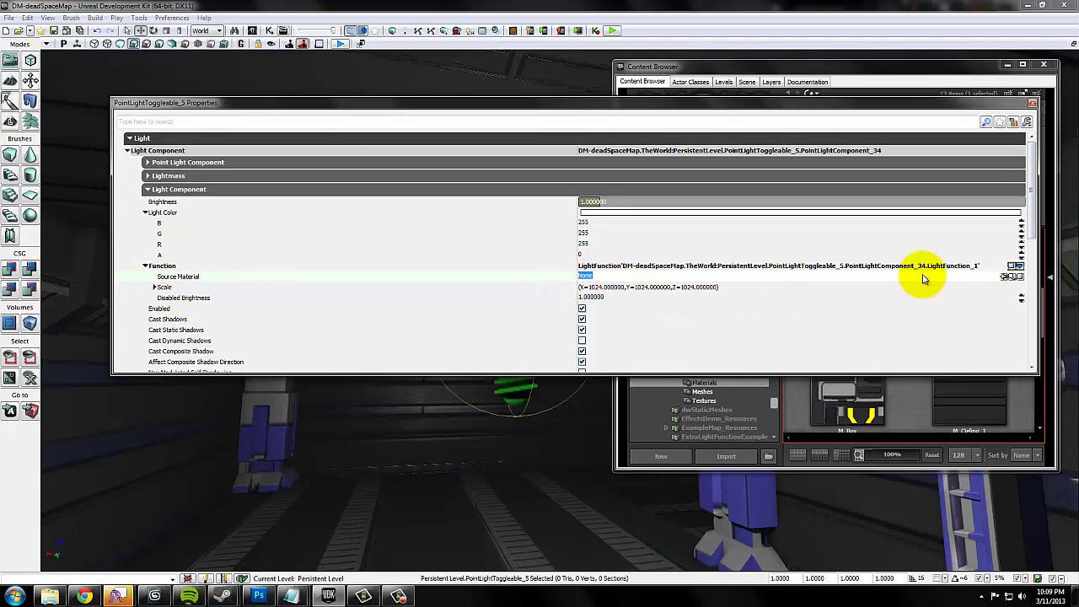
left_click(711, 398)
left_click(708, 400)
left_click(741, 382)
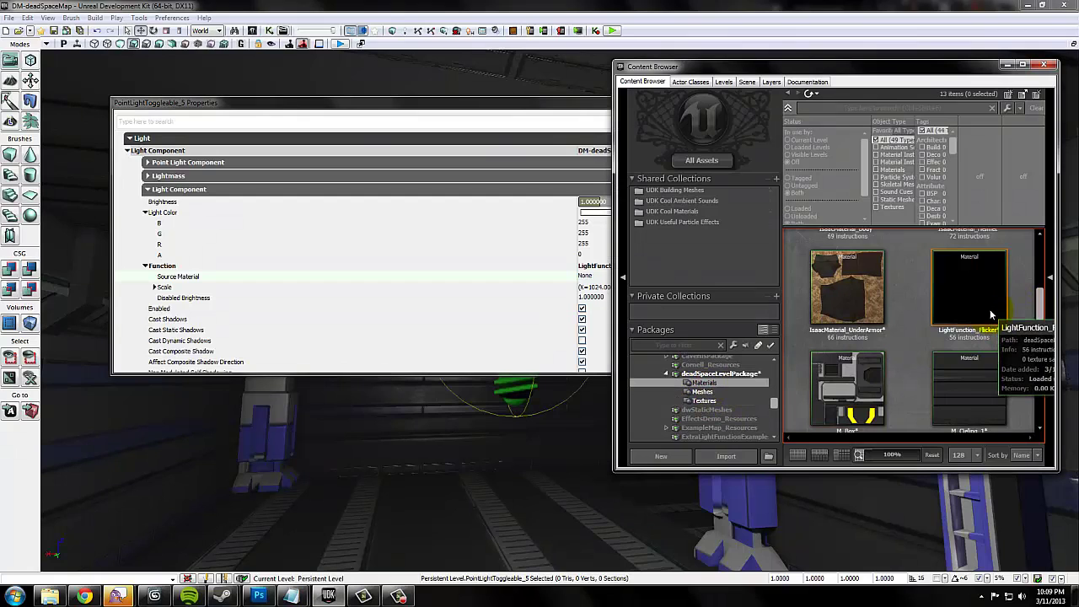
left_click(506, 109)
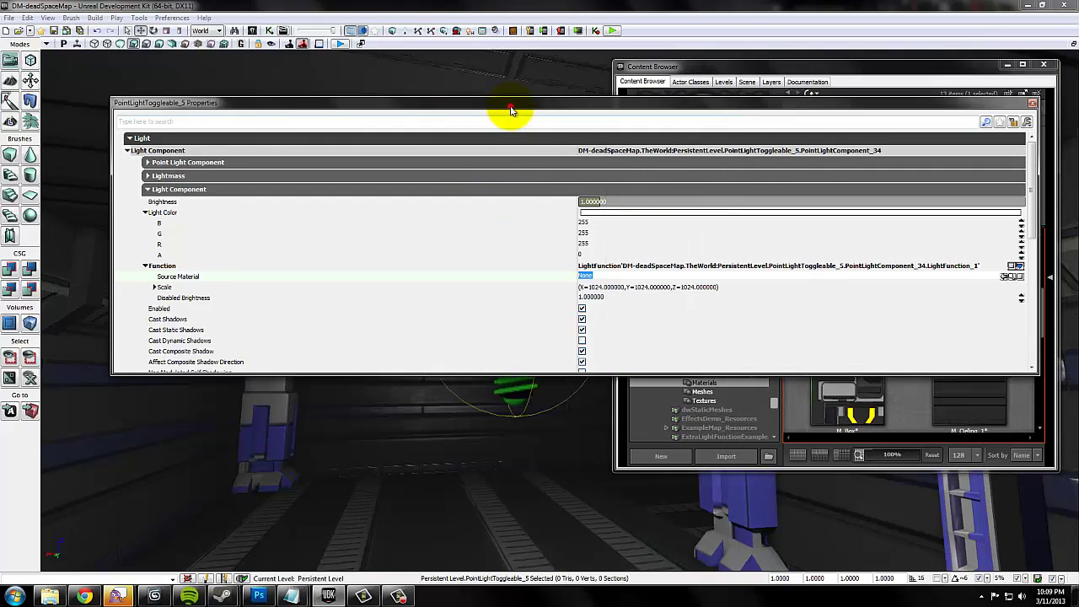
left_click(1007, 277)
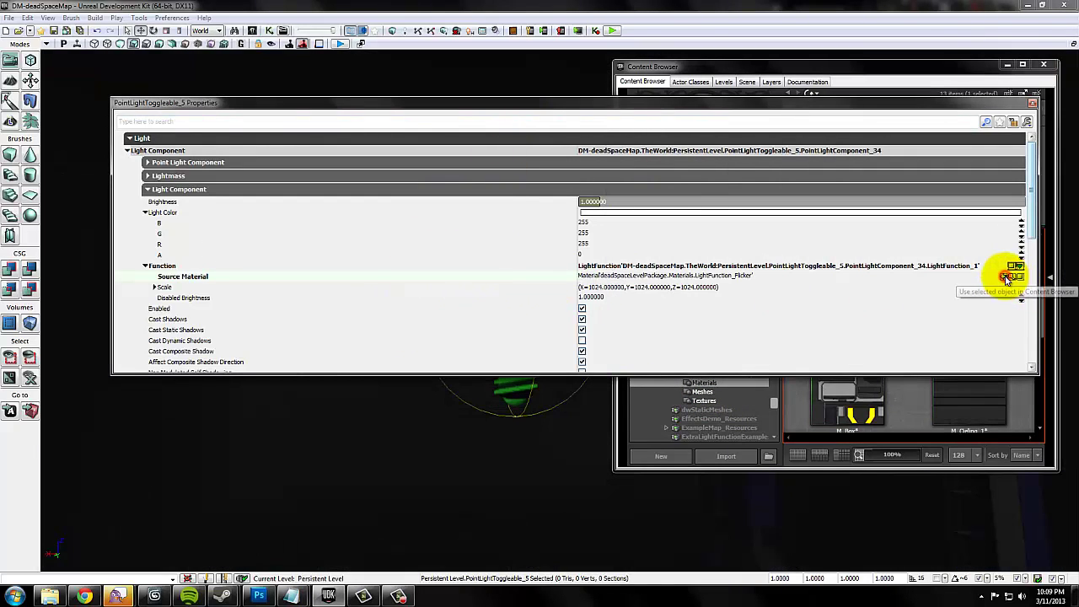
Step: Inspect the flickering light in the room, enable Cast Dynamic Shadows for it and close its properties
left_click_drag(719, 114, 858, 380)
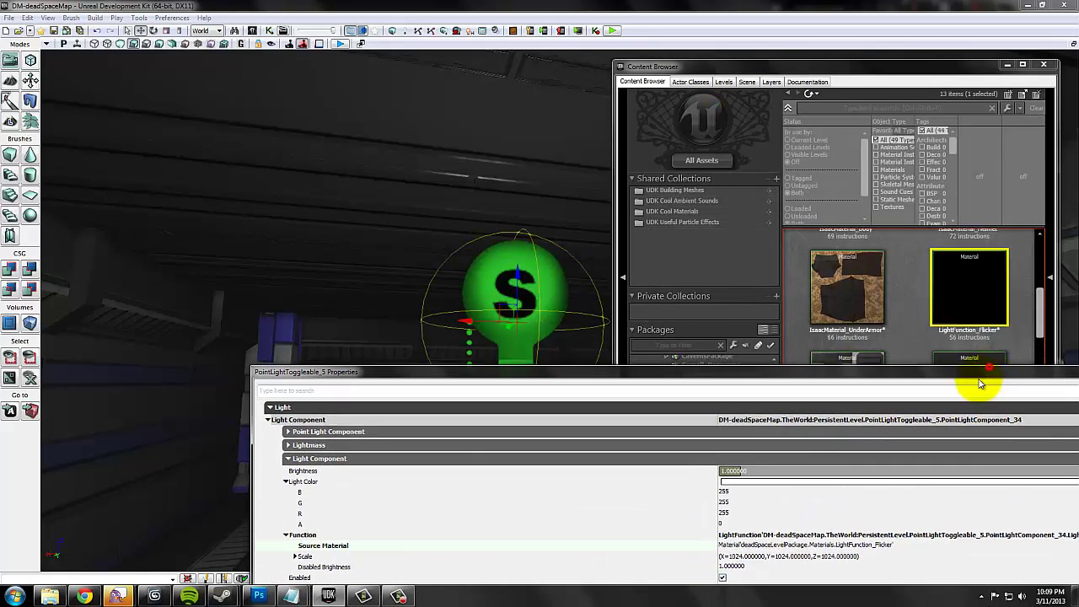
left_click_drag(965, 371, 723, 513)
right_click_drag(511, 337, 510, 355)
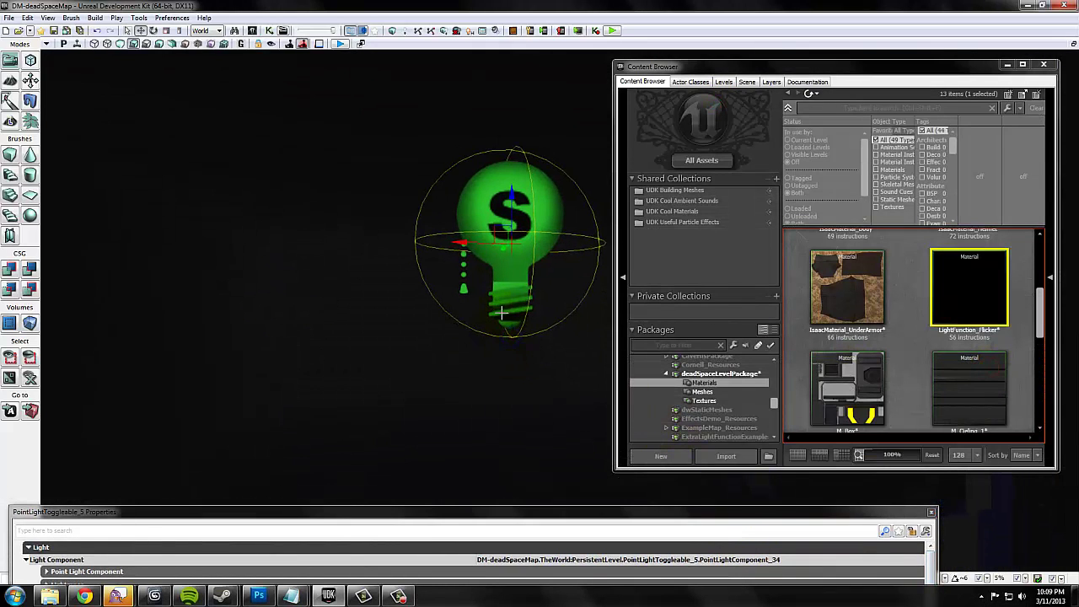
right_click_drag(502, 314, 510, 340)
left_click_drag(510, 341, 501, 313)
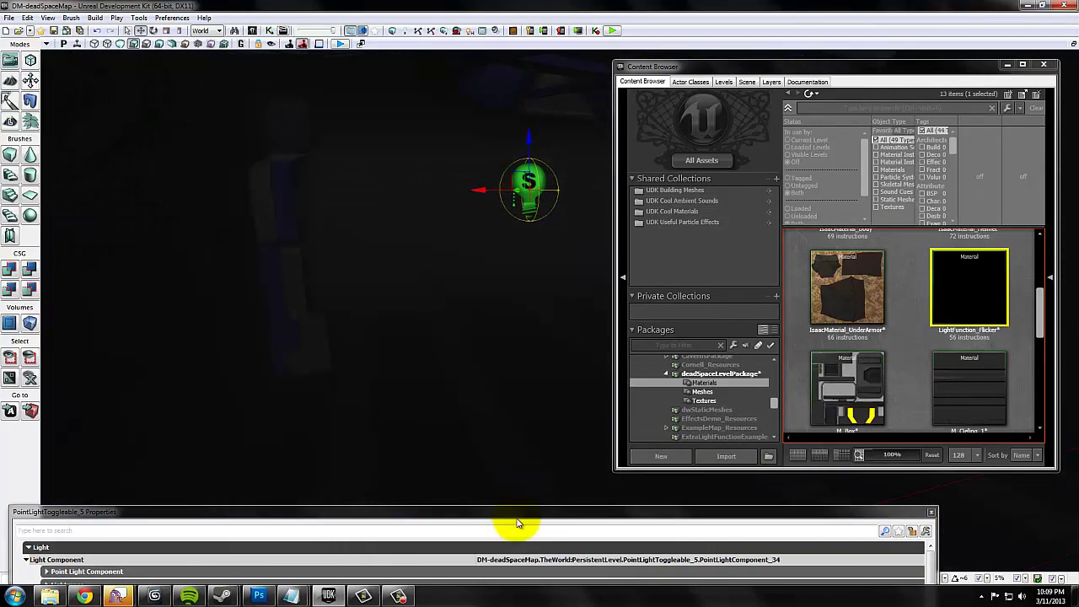
left_click_drag(515, 516, 575, 268)
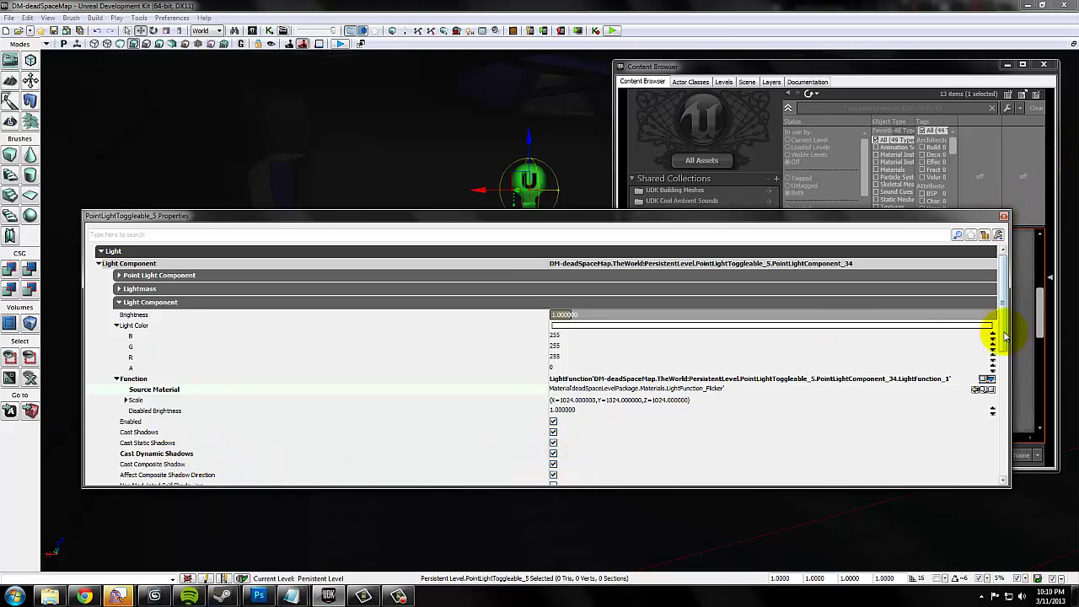
left_click_drag(1005, 337, 1003, 371)
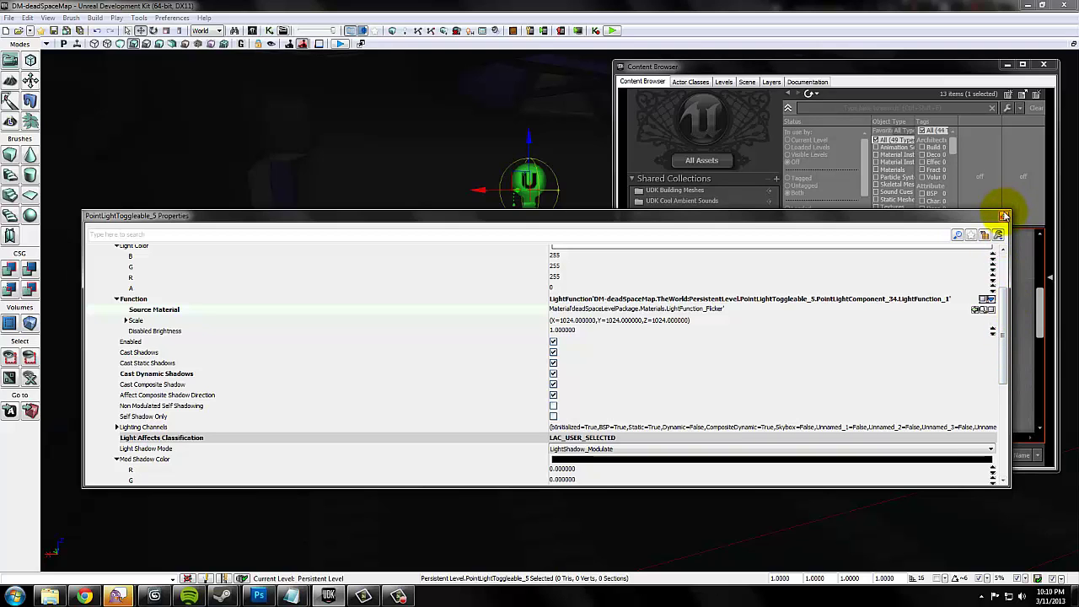
left_click(1003, 216)
Step: Reopen the toggleable light's properties, set its Brightness to 0.5 and move the window clear of the light
double_click(524, 185)
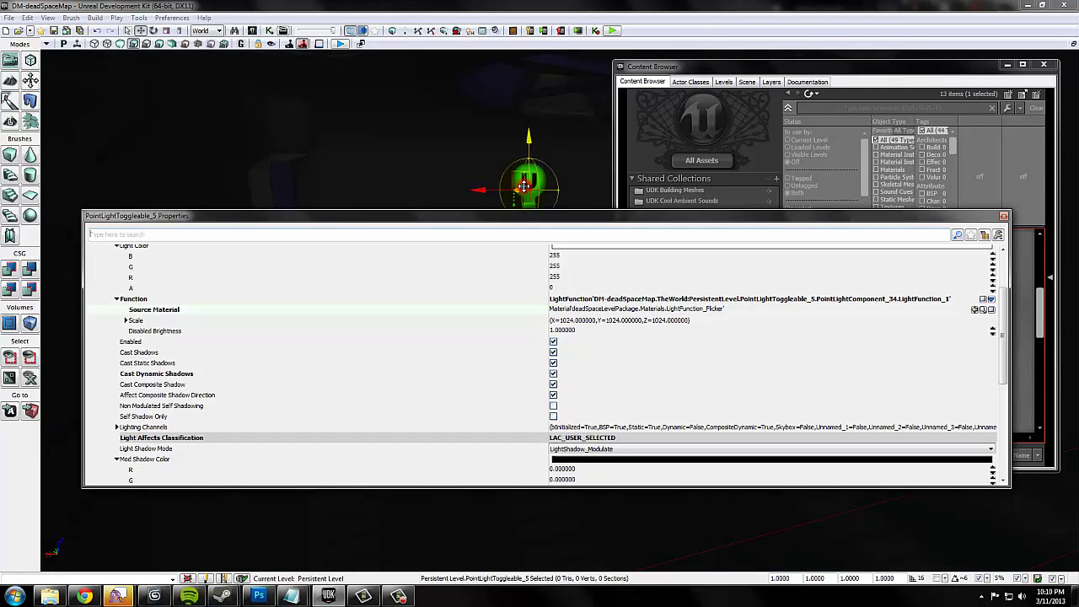
scroll(572, 312, "up", 3)
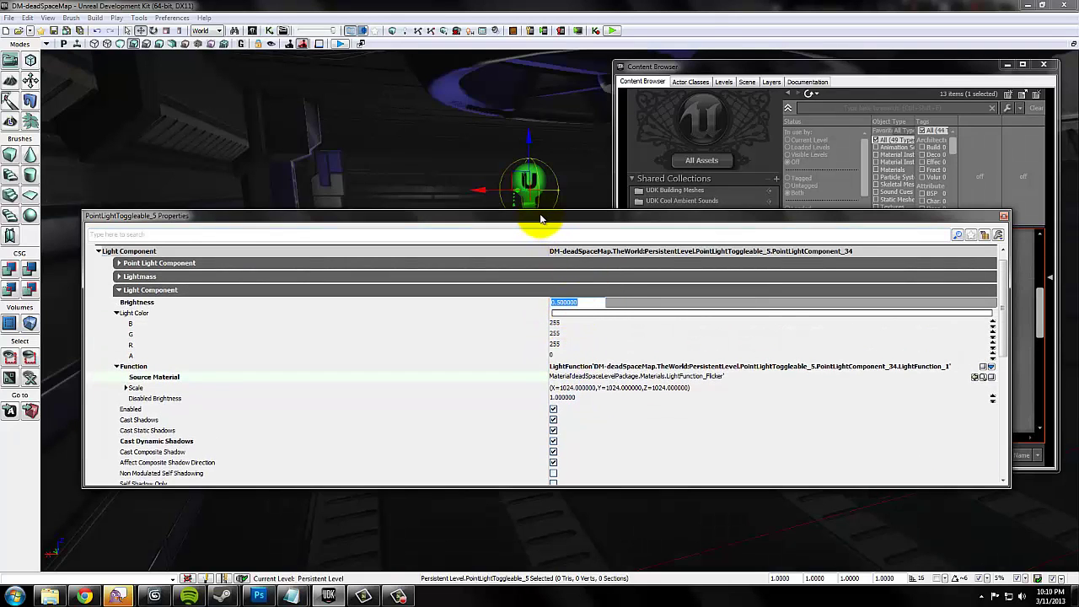
left_click_drag(541, 219, 569, 334)
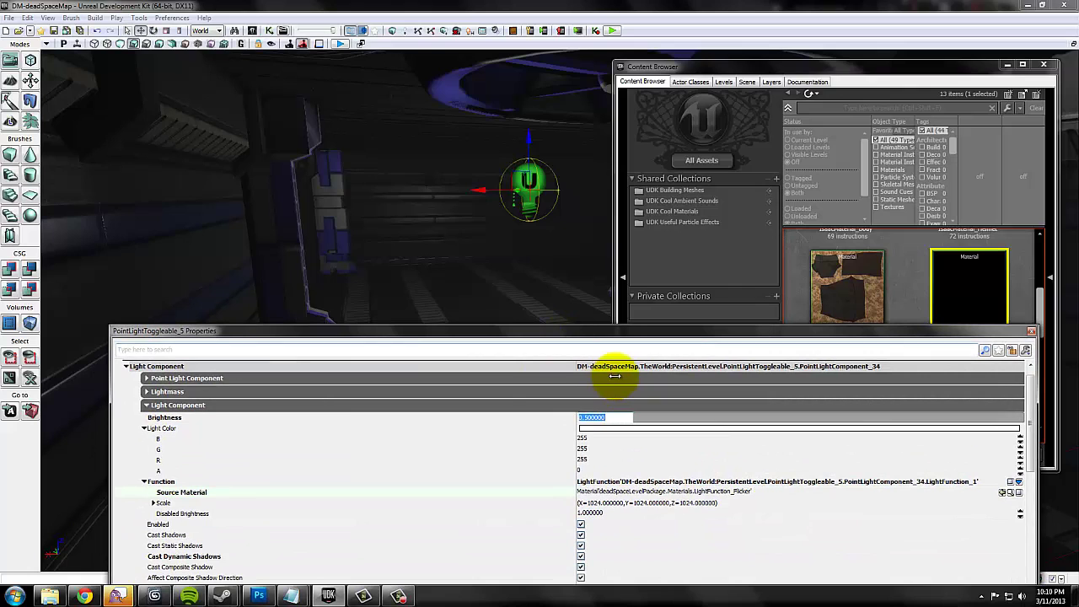
Step: Set the toggleable light's Brightness to 0.25, and close its properties and the Content Browser
type("5")
key("Return")
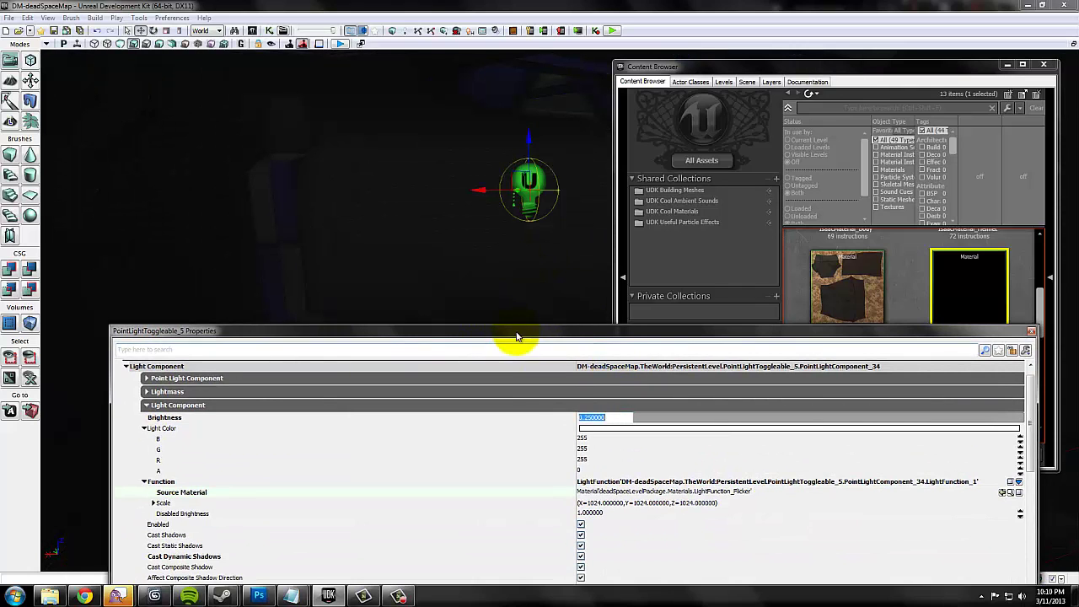
left_click_drag(518, 336, 786, 308)
left_click_drag(472, 224, 528, 251)
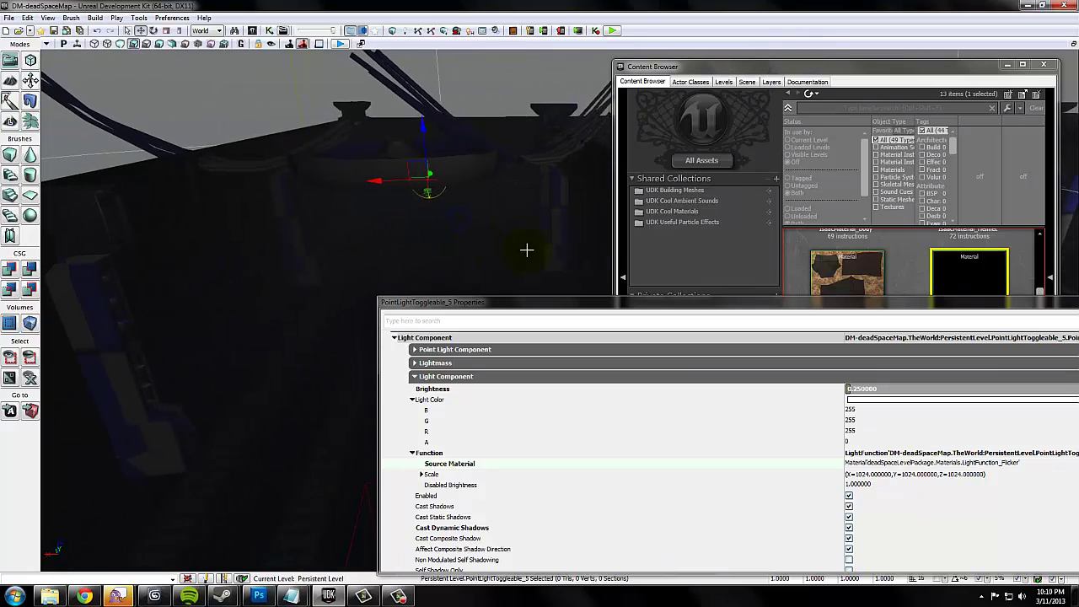
left_click_drag(981, 294, 915, 297)
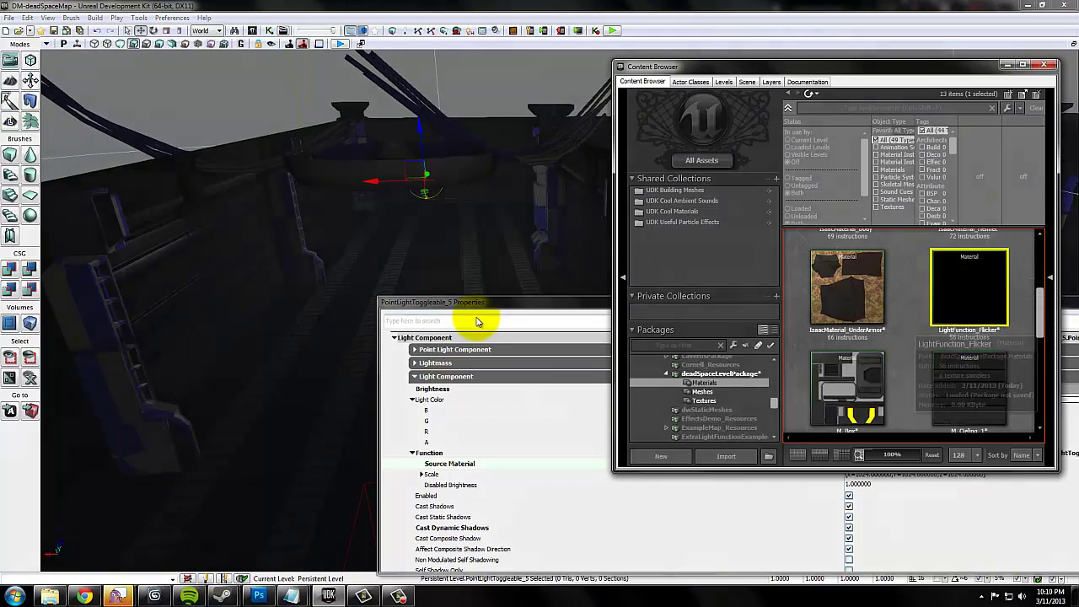
left_click_drag(492, 304, 239, 286)
left_click(1045, 283)
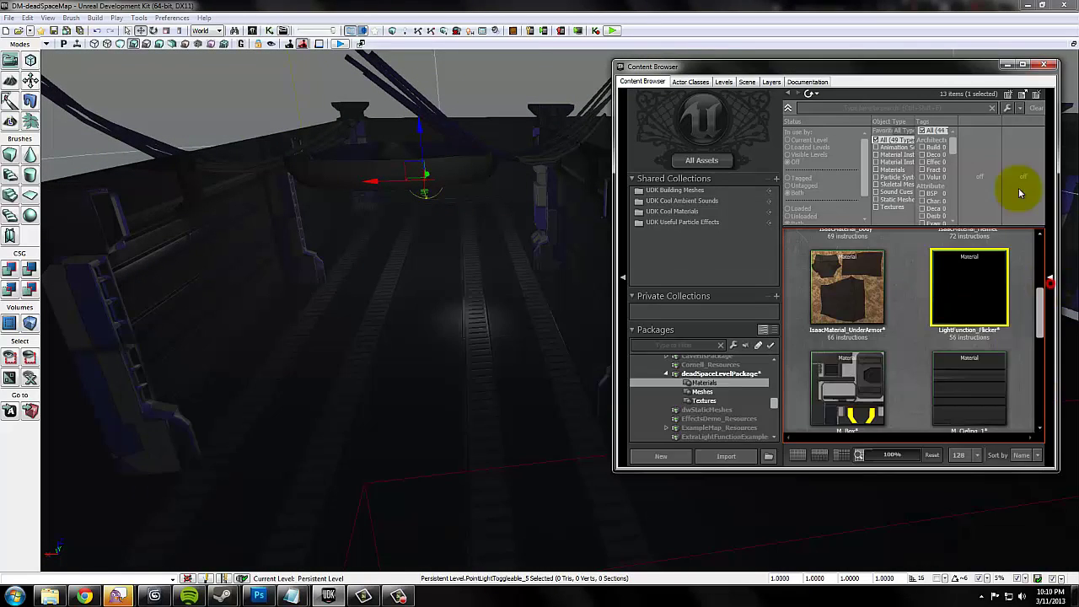
left_click(1043, 66)
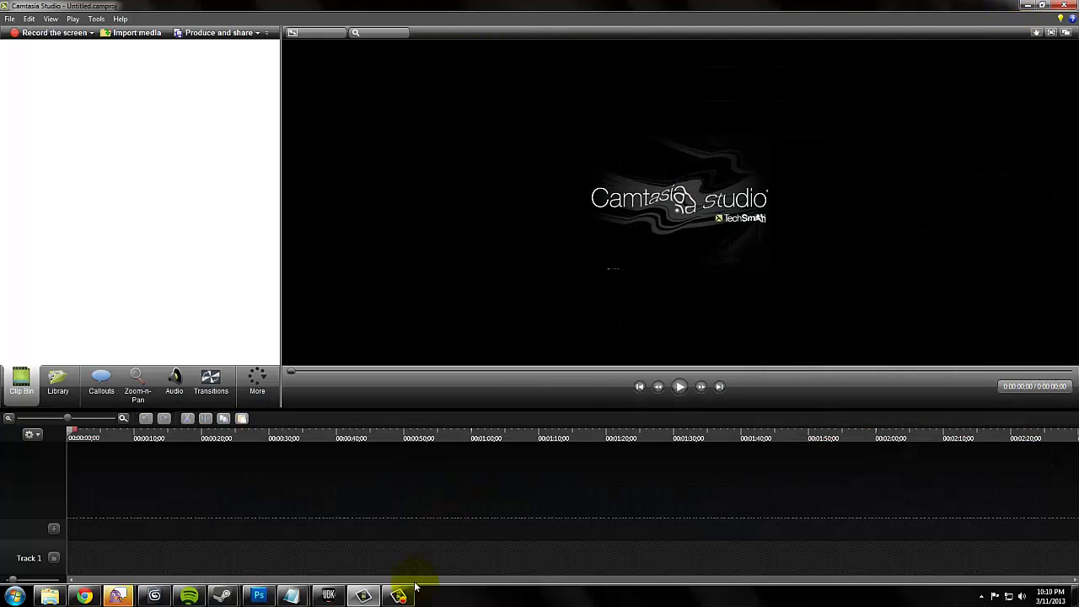
left_click(323, 596)
Step: Build the level's paths and close the Map Check report
right_click_drag(379, 285, 439, 171)
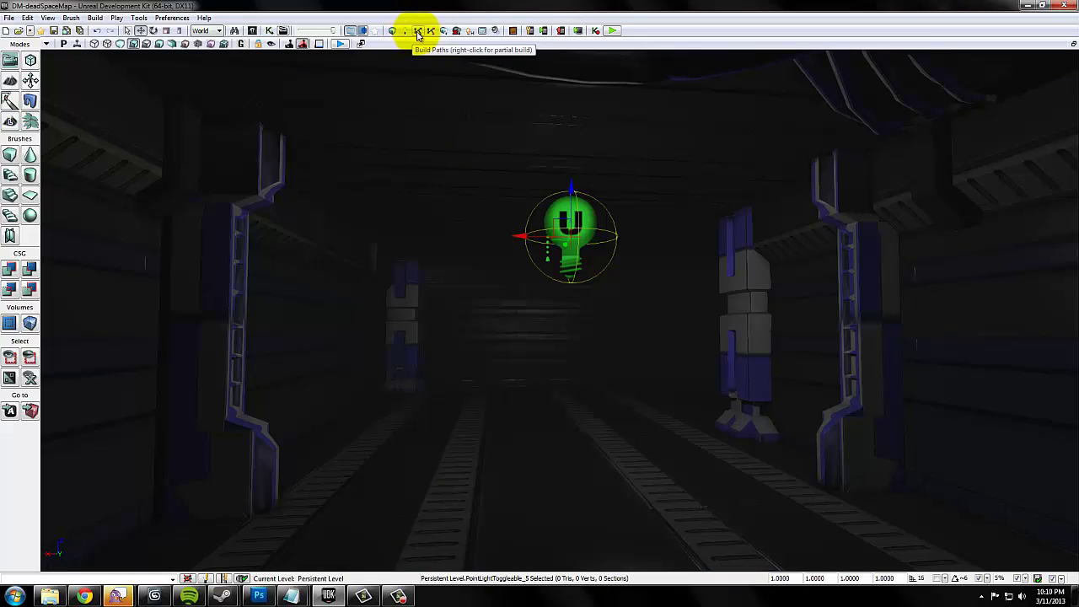
right_click_drag(431, 176, 374, 145)
key("f")
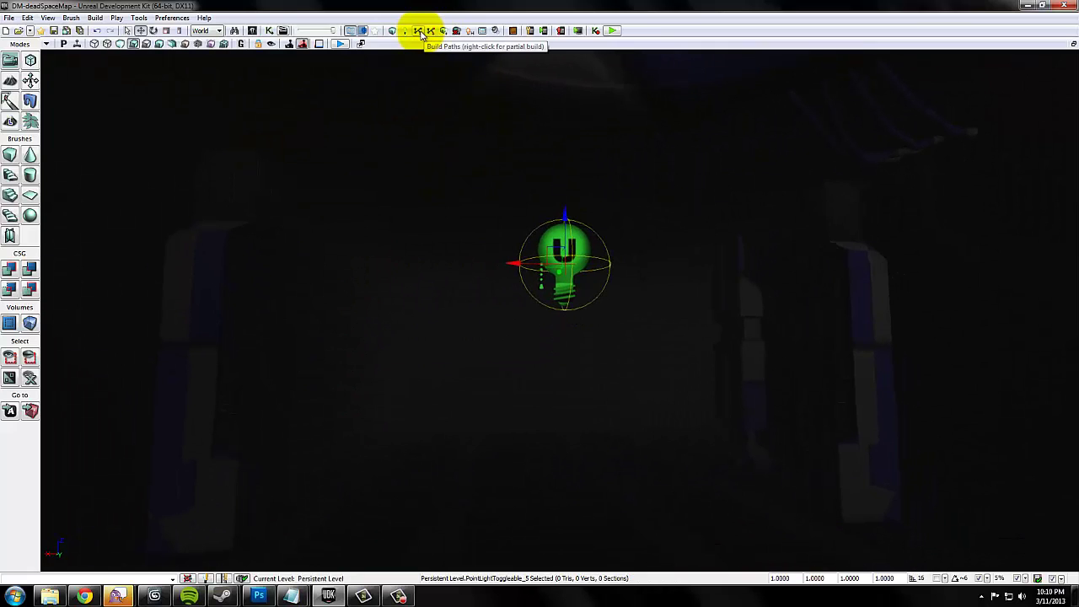
left_click(420, 32)
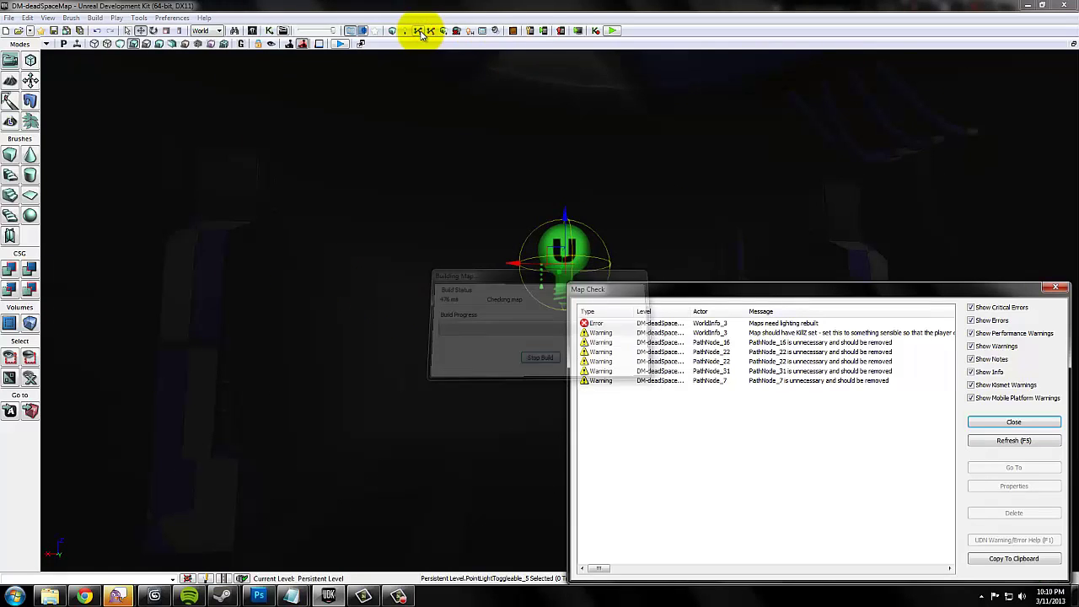
left_click(1013, 421)
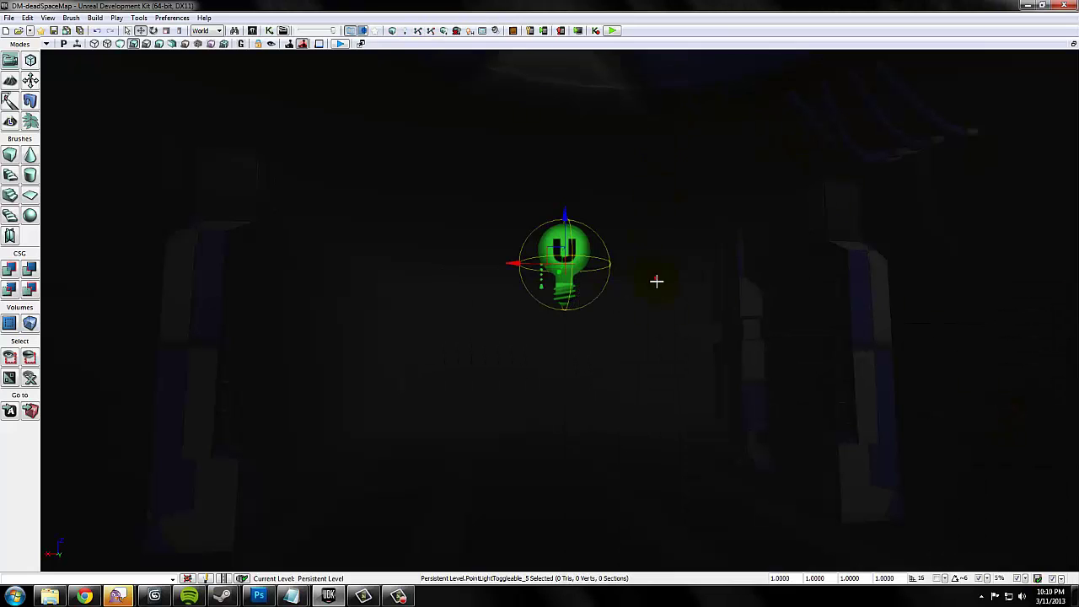
Step: Play the level from the floor near the flickering light to preview it, and end the preview
left_click_drag(657, 281, 648, 349)
right_click_drag(664, 282, 669, 395)
left_click(671, 396)
right_click(671, 396)
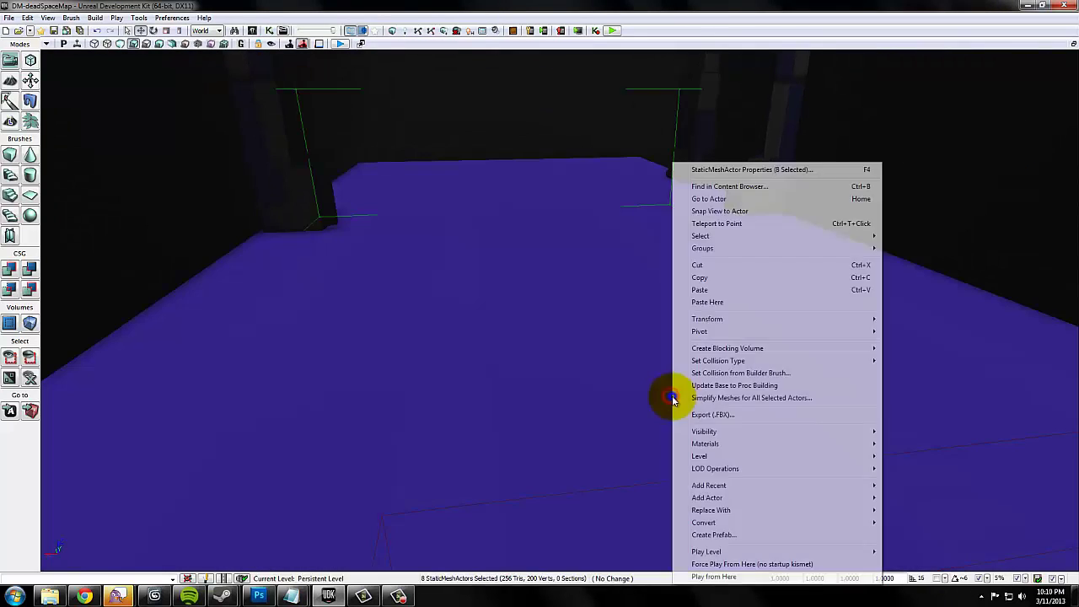
left_click(741, 576)
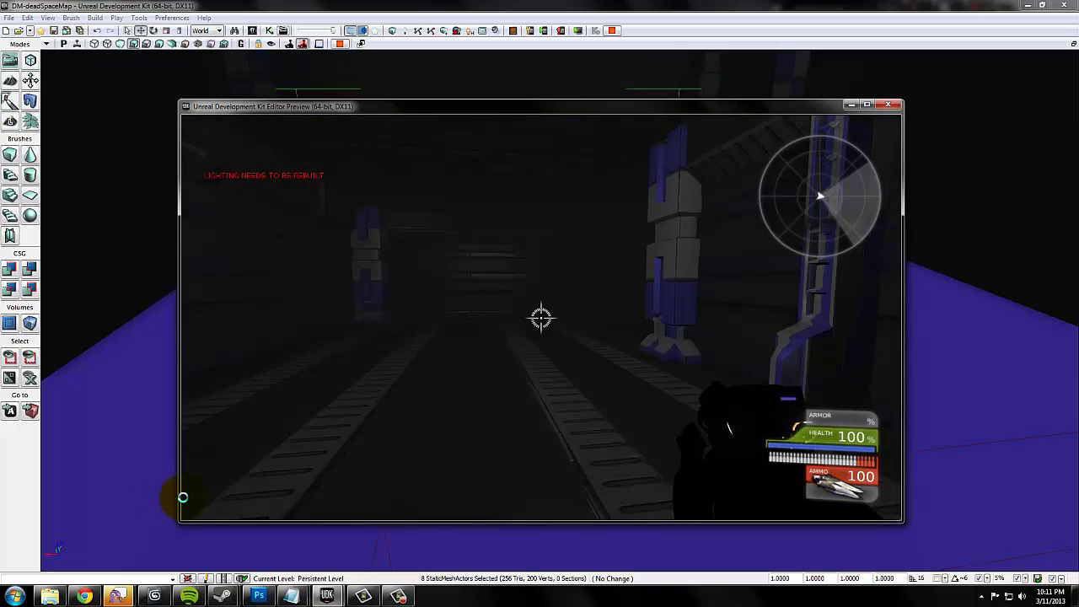
key("Escape")
Step: Move the crate with the glowing orange stripes from the far end of the level onto the floor beneath the flickering light
mouse_move(457, 239)
right_mouse_down()
mouse_move(423, 147)
mouse_move(780, 255)
mouse_move(1073, 238)
mouse_move(1072, 197)
mouse_move(1055, 191)
mouse_move(882, 202)
mouse_move(1075, 206)
mouse_move(330, 279)
mouse_move(330, 256)
mouse_move(656, 283)
mouse_move(19, 253)
mouse_move(597, 316)
mouse_move(790, 234)
mouse_move(730, 281)
mouse_move(643, 315)
mouse_move(590, 361)
mouse_move(595, 349)
mouse_move(963, 374)
mouse_move(922, 320)
mouse_move(766, 306)
mouse_move(895, 363)
mouse_move(1005, 336)
right_mouse_up()
key("s")
left_click(685, 264)
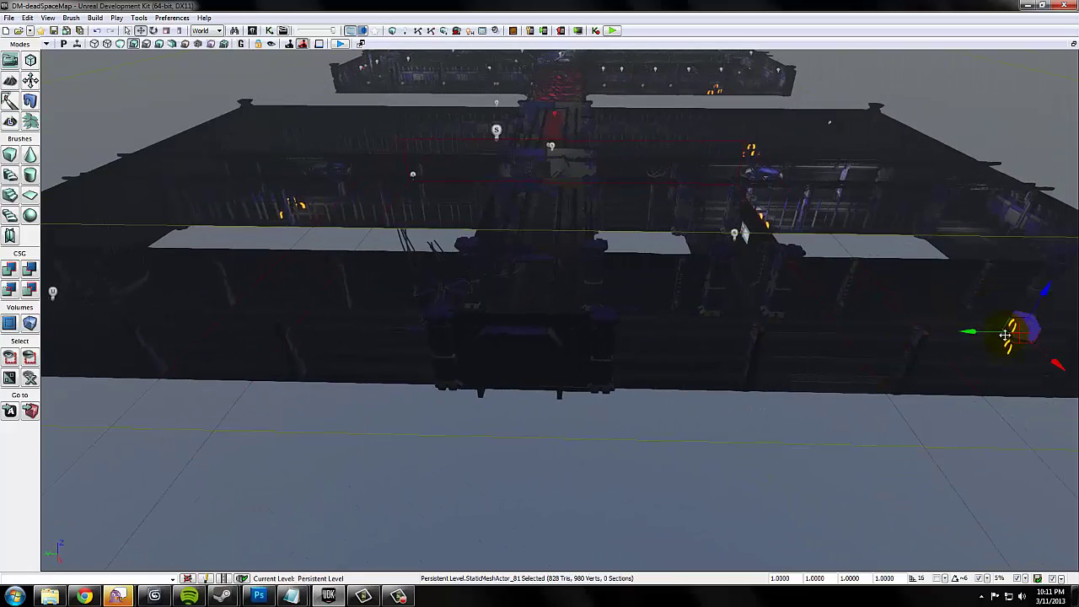
left_click_drag(1015, 340, 278, 311)
left_click_drag(194, 296, 106, 303)
right_click_drag(107, 303, 384, 407)
left_click_drag(534, 347, 534, 403)
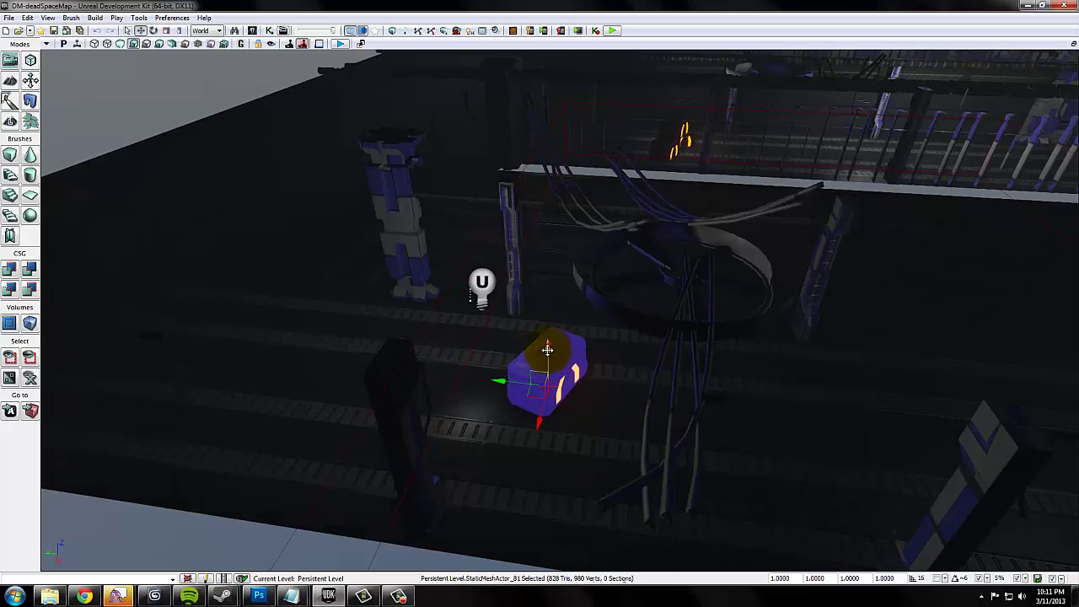
left_click_drag(548, 349, 464, 421)
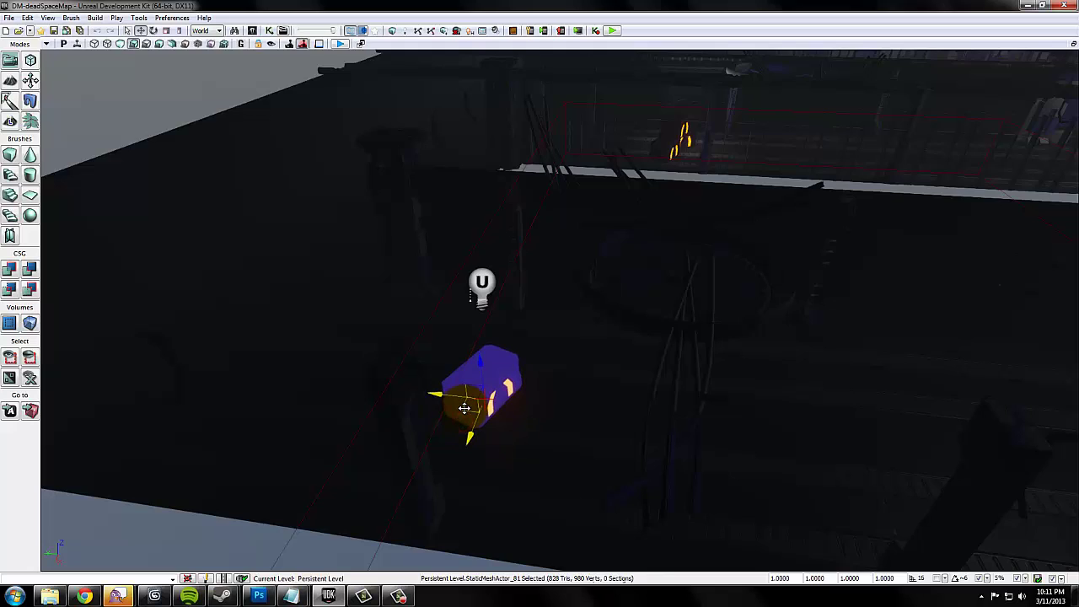
right_click_drag(464, 408, 424, 372)
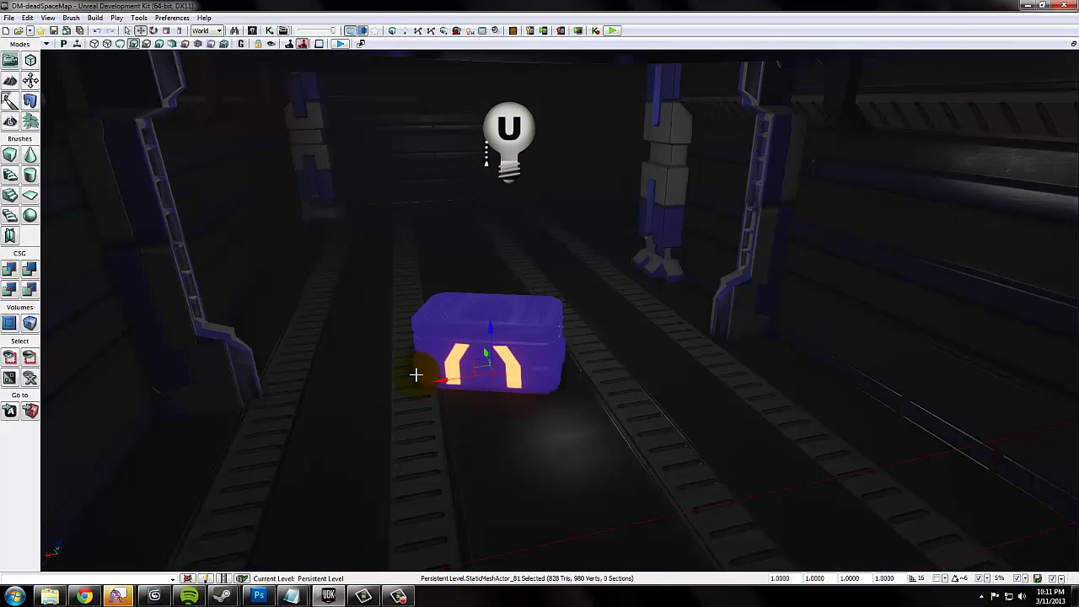
Step: Open the M_Box material from the deadSpaceLevelPackage materials for editing
key("ctrl+shift+f")
left_click(846, 375)
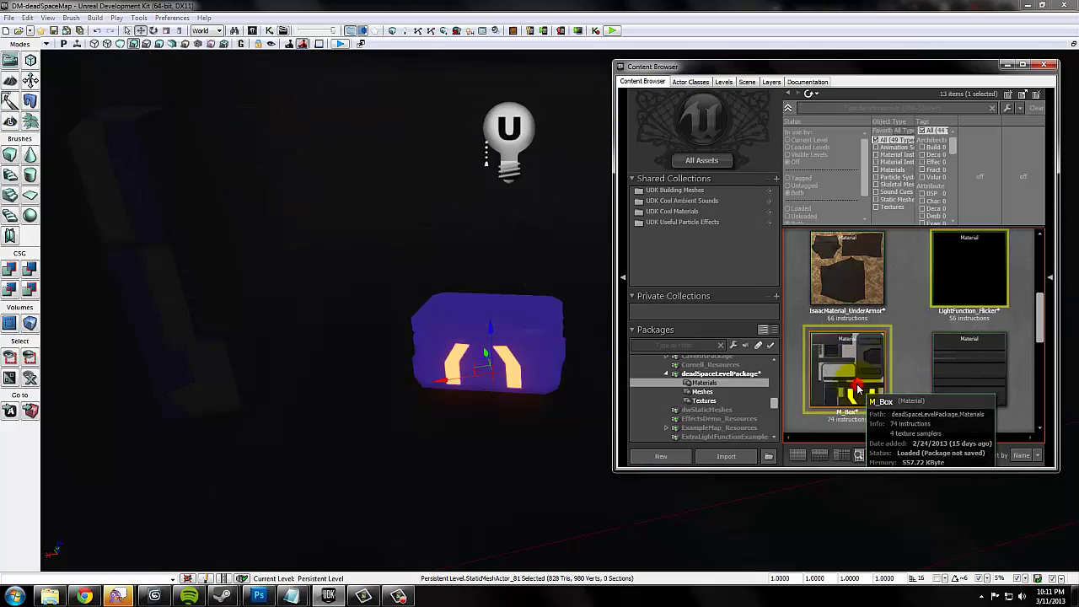
double_click(850, 356)
left_click_drag(775, 325, 693, 232)
left_click(686, 253)
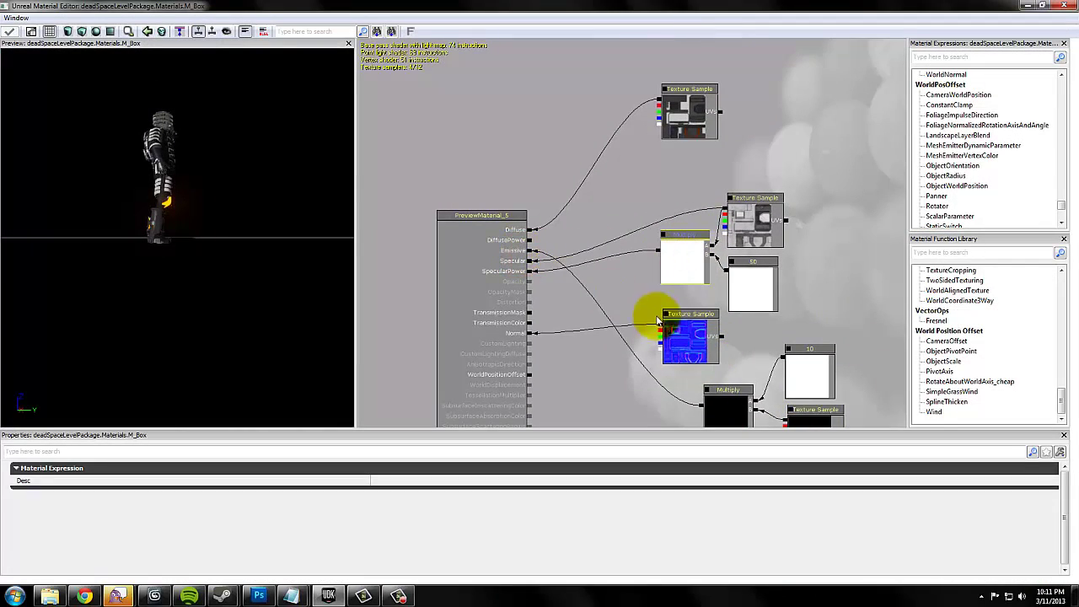
Step: Move the emissive Multiply, its constant 10 and its Texture Sample up clear of the other nodes, and minimize the material
left_click_drag(716, 373, 661, 294)
left_click(678, 325)
left_click_drag(764, 289, 767, 275, "ctrl")
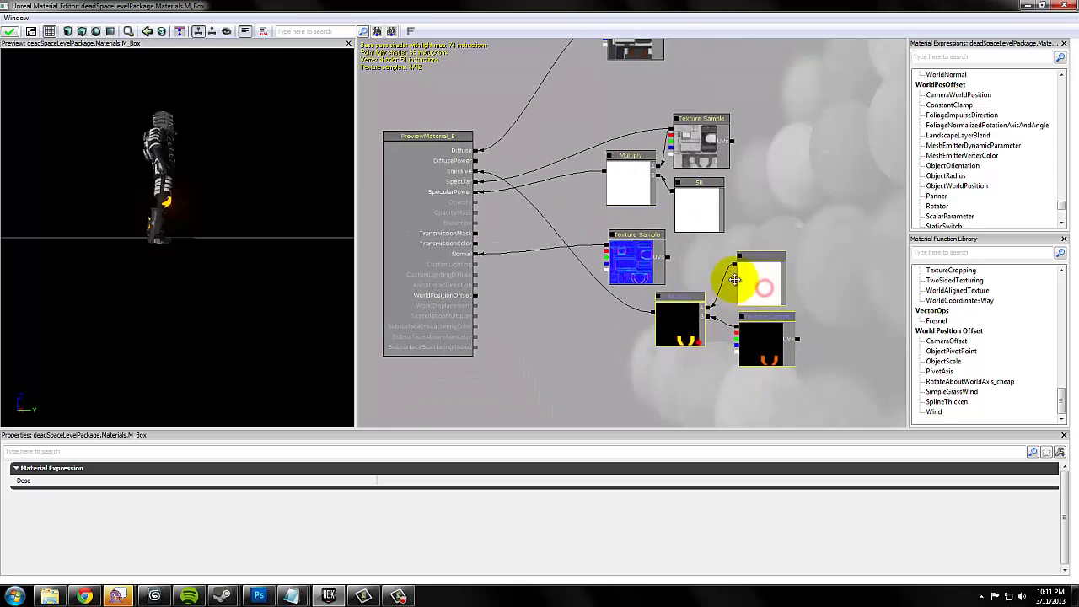
left_click_drag(699, 342, 815, 94, "ctrl")
left_click_drag(816, 187, 746, 242)
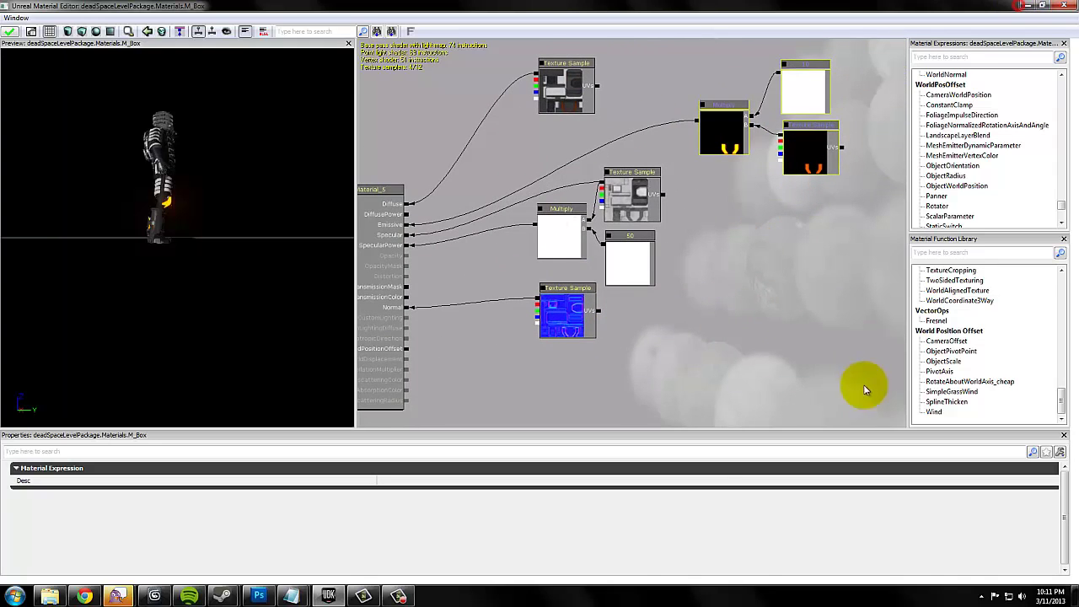
left_click(1027, 5)
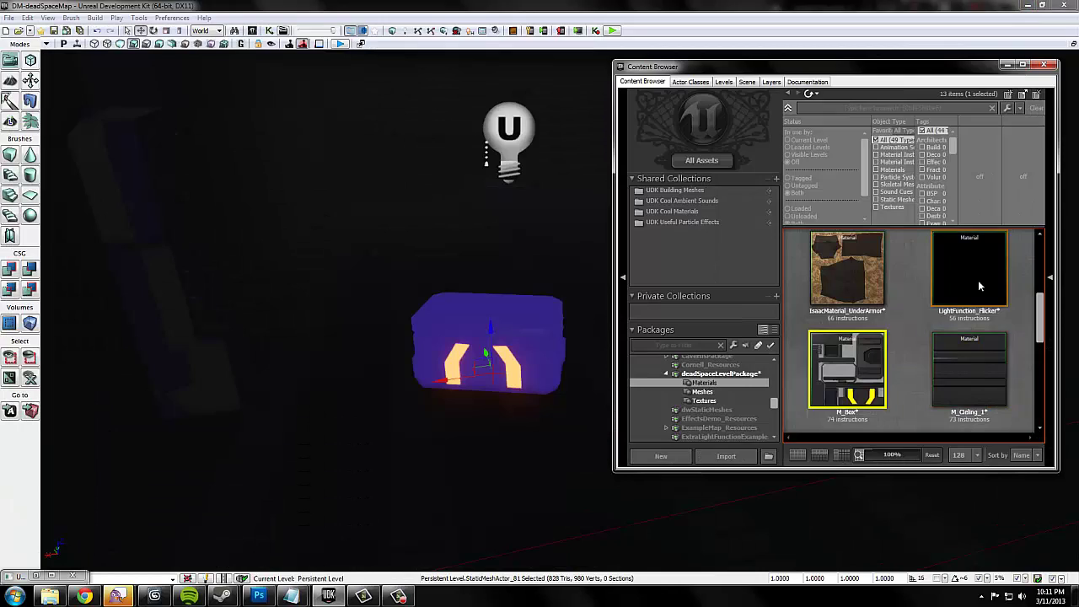
Step: Open the LightFunction_Flicker material, select and copy all of its flicker nodes, and minimize it
double_click(978, 281)
left_click_drag(737, 220, 610, 346)
scroll(531, 139, "down", 4)
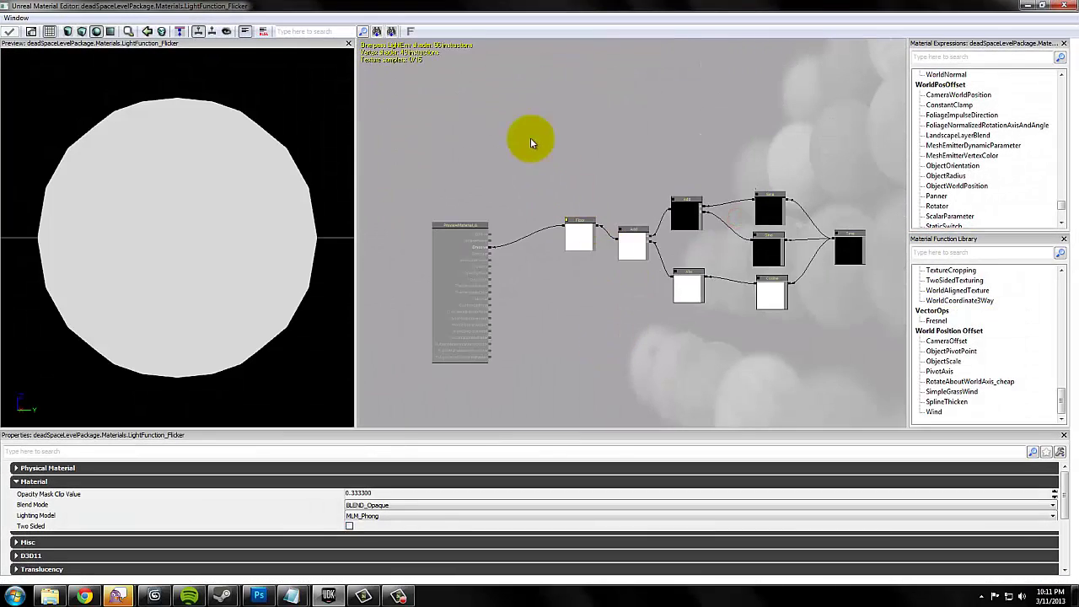
left_click_drag(538, 153, 512, 147)
left_click_drag(525, 154, 898, 370, "ctrl+alt")
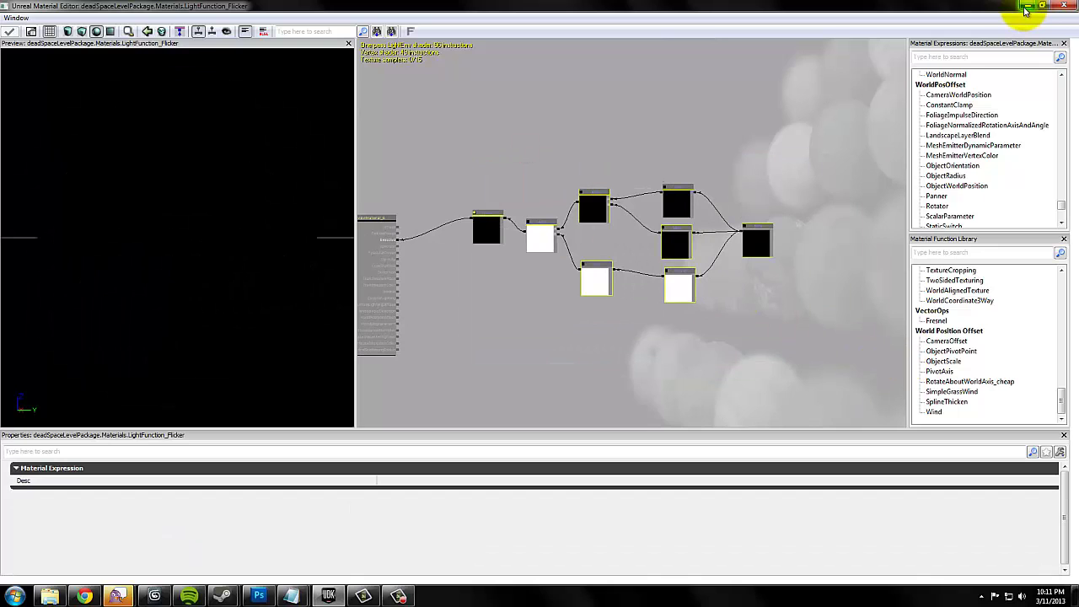
left_click(856, 138)
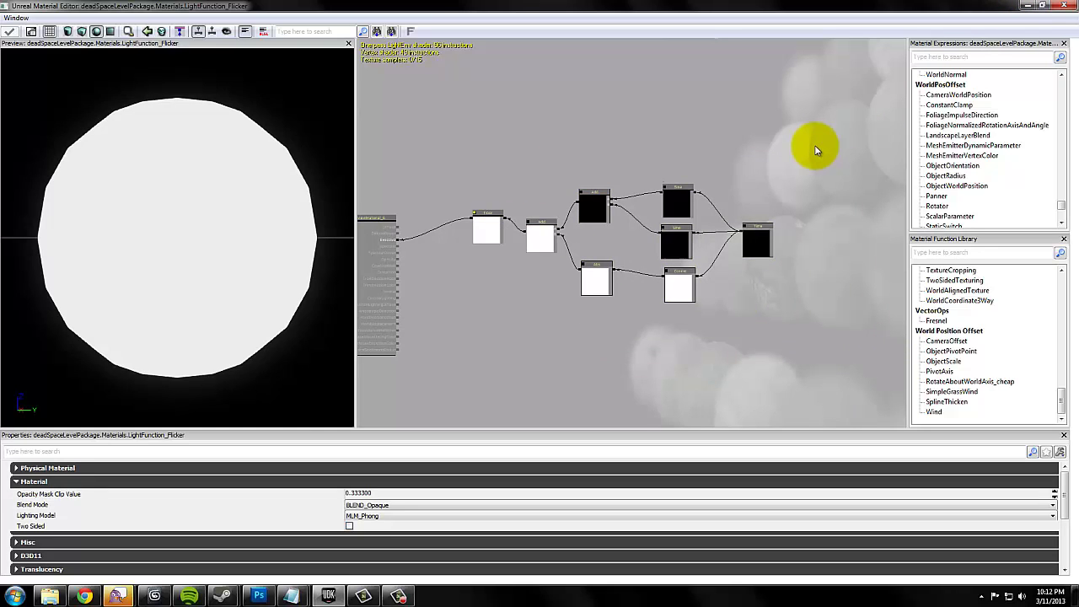
left_click_drag(816, 149, 811, 160)
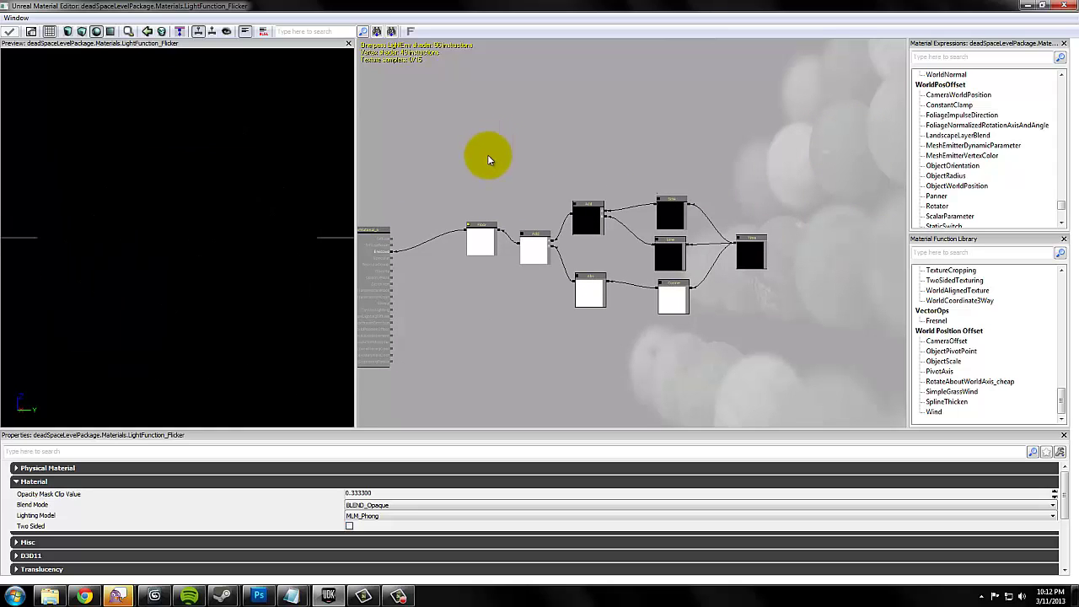
left_click_drag(458, 151, 859, 335)
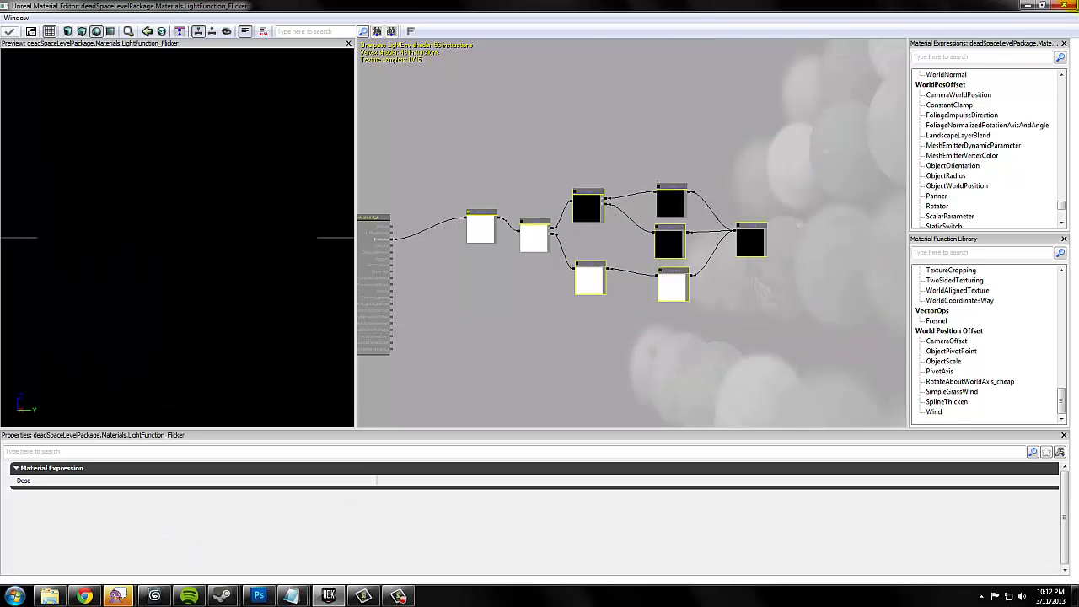
left_click(1027, 6)
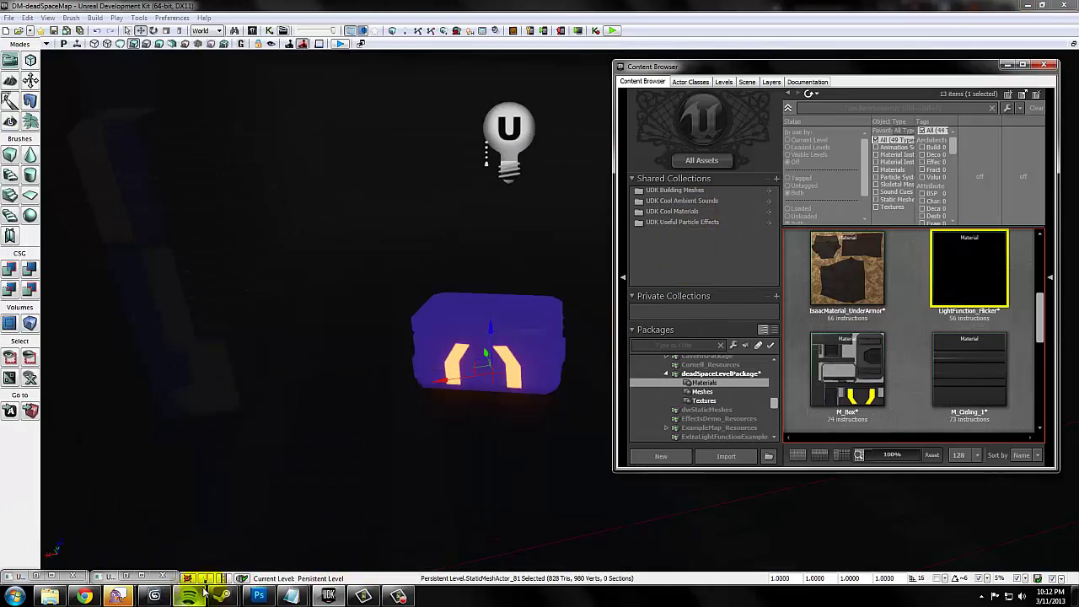
Step: Restore the M_Box material and paste the copied flicker nodes into an empty area of its graph
left_click(126, 575)
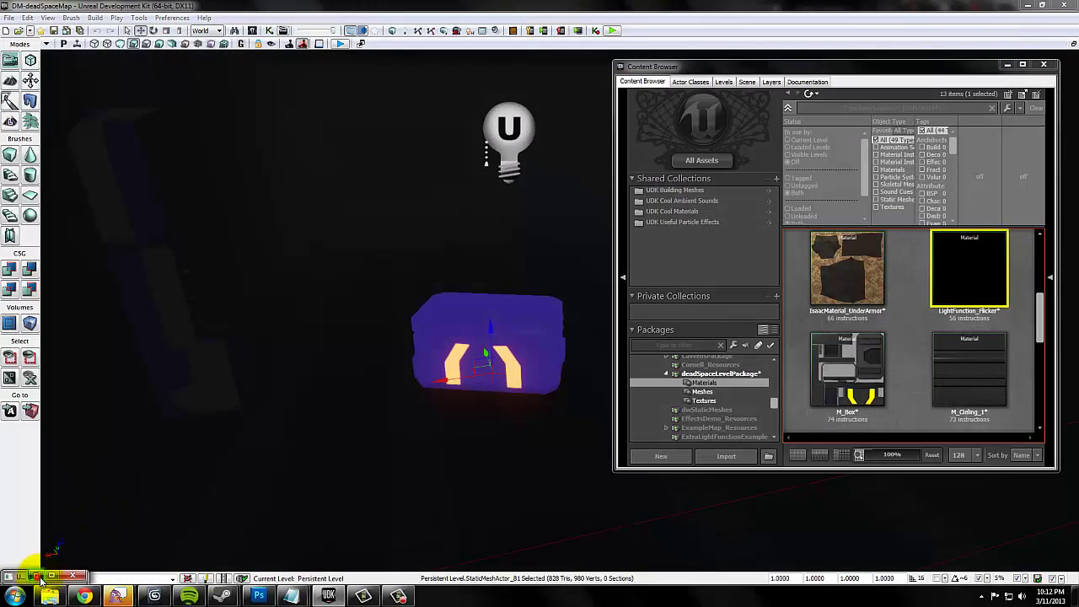
left_click(42, 575)
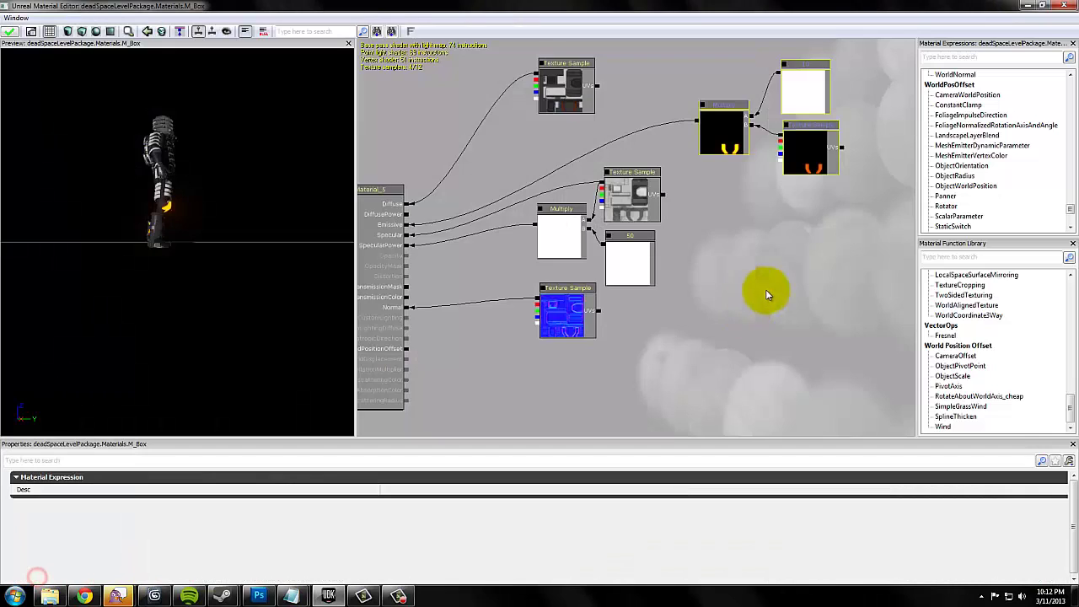
left_click_drag(765, 289, 677, 276)
key("ctrl+v")
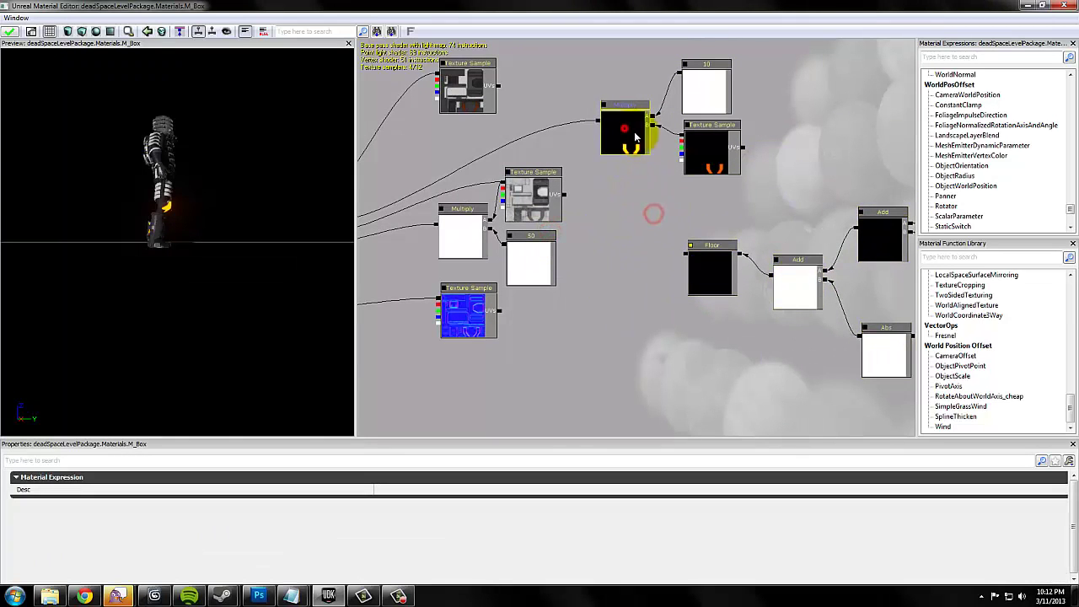
Step: Shift the emissive nodes further out, add a new Multiply node and connect the pasted Floor node to its B input
left_click_drag(616, 146, 705, 152)
left_click(704, 151)
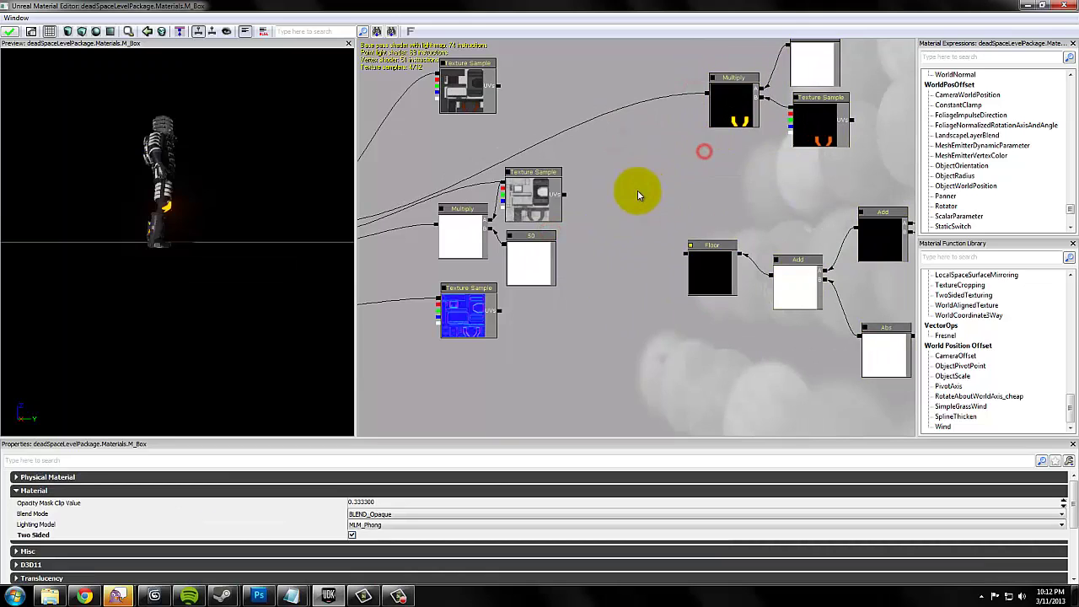
left_click(628, 178)
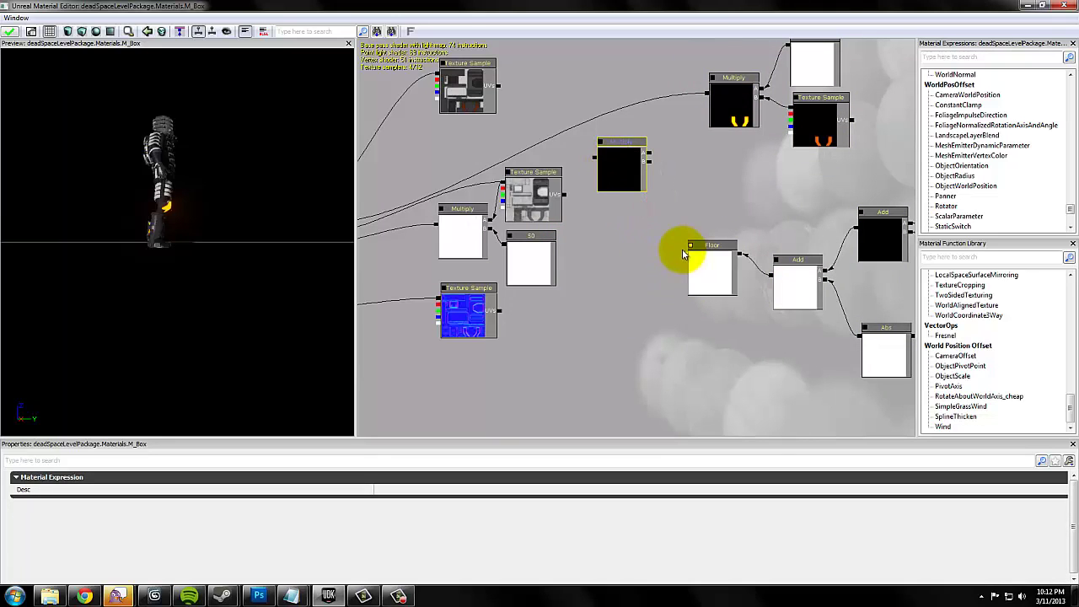
left_click_drag(686, 252, 649, 160)
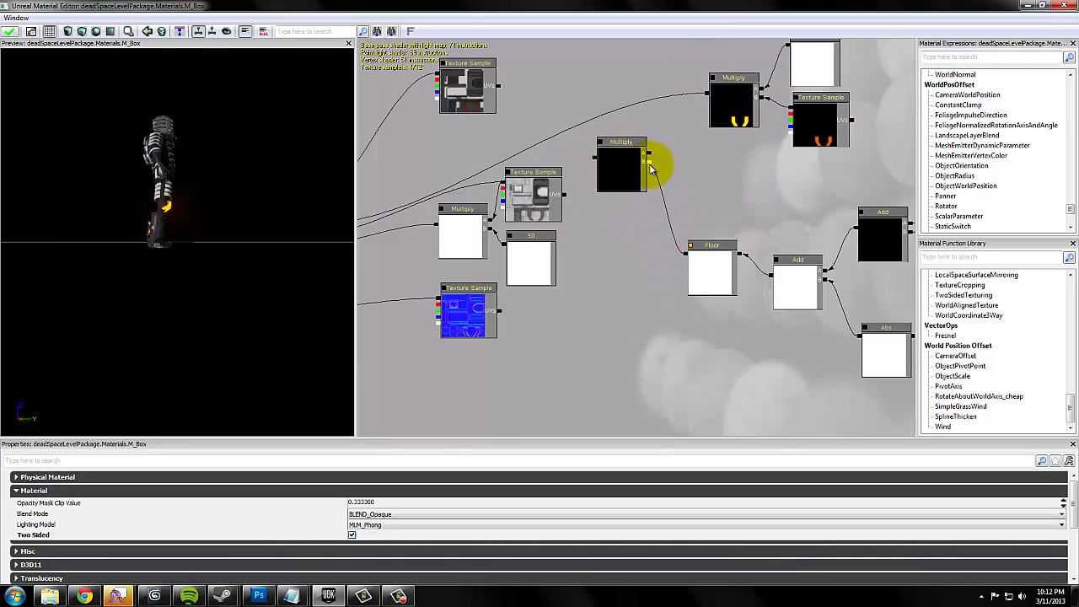
Step: Preview the material on a plane, and route the emissive Multiply through the new Multiply's A input into Emissive
left_click(115, 32)
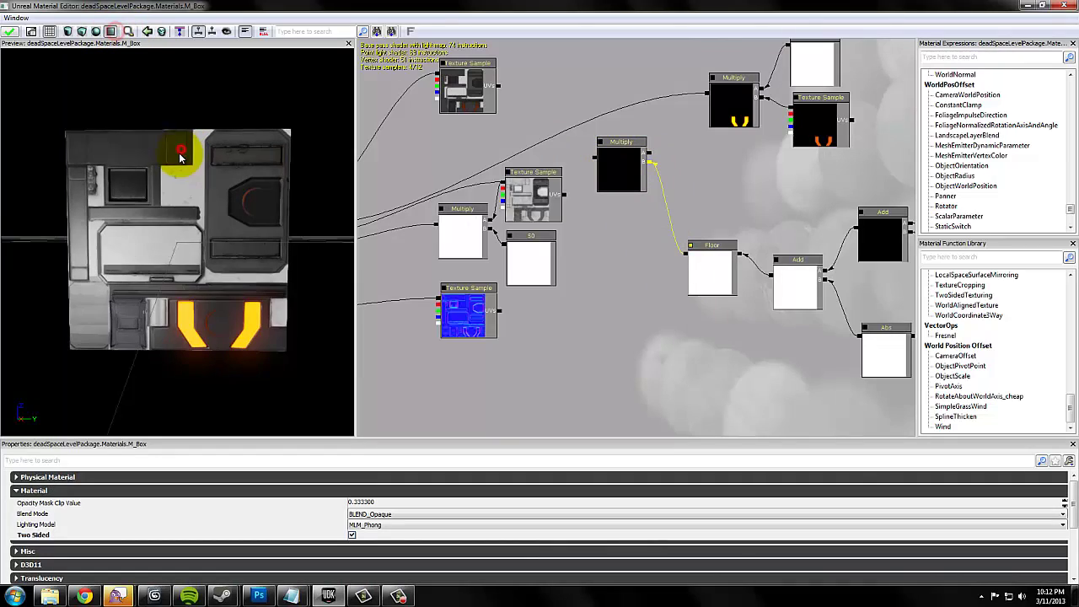
left_click_drag(705, 99, 651, 155)
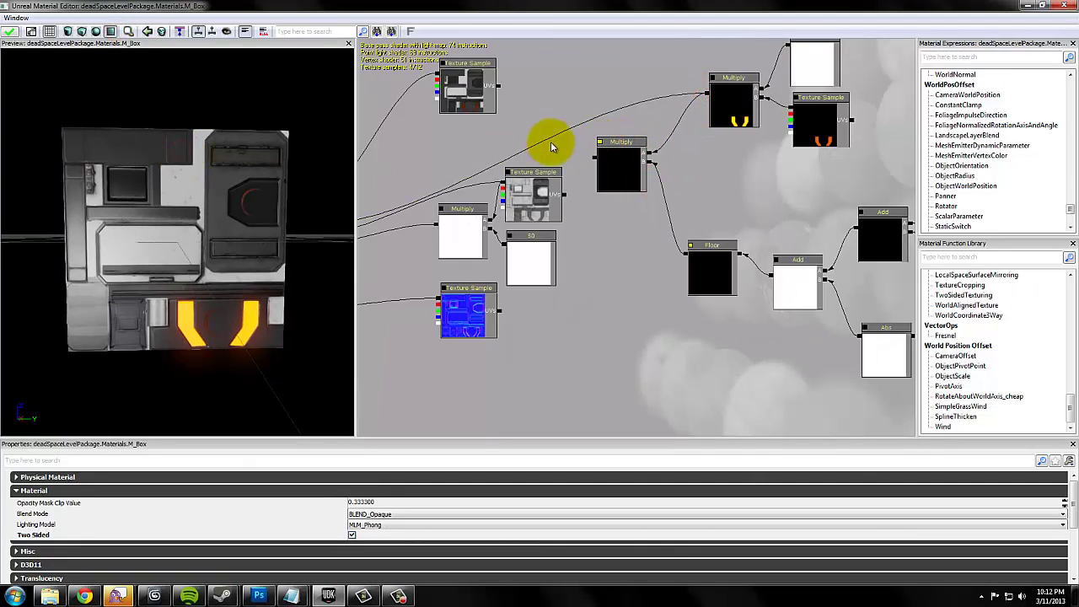
left_click_drag(551, 147, 432, 236)
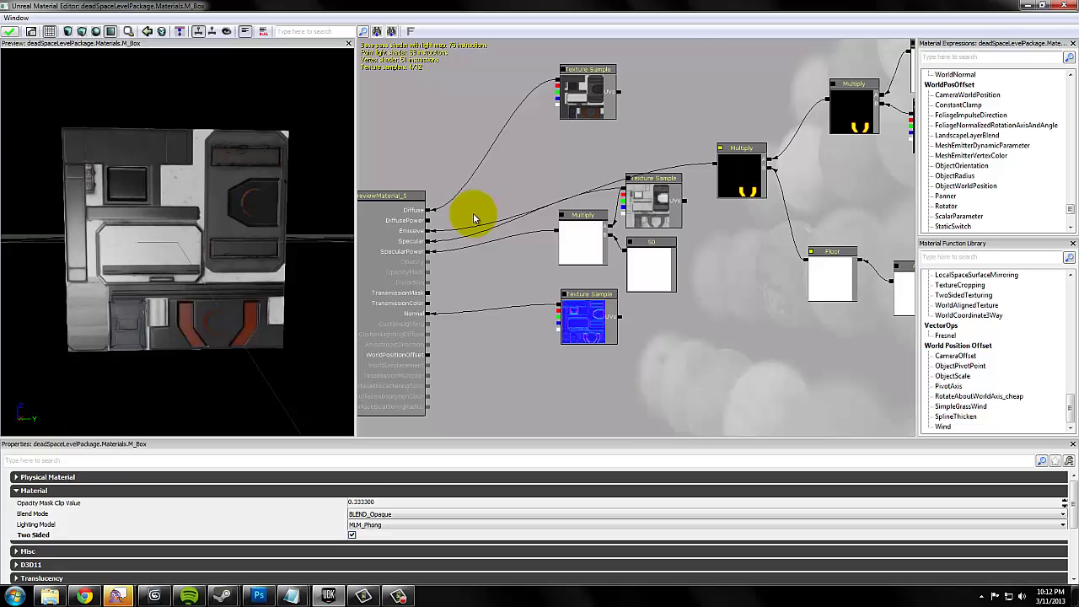
Step: Insert a Constant Clamp node between the Floor node and the emissive Multiply's B input, and close the material editor with the changes applied
left_click_drag(501, 164, 366, 205)
left_click(604, 203)
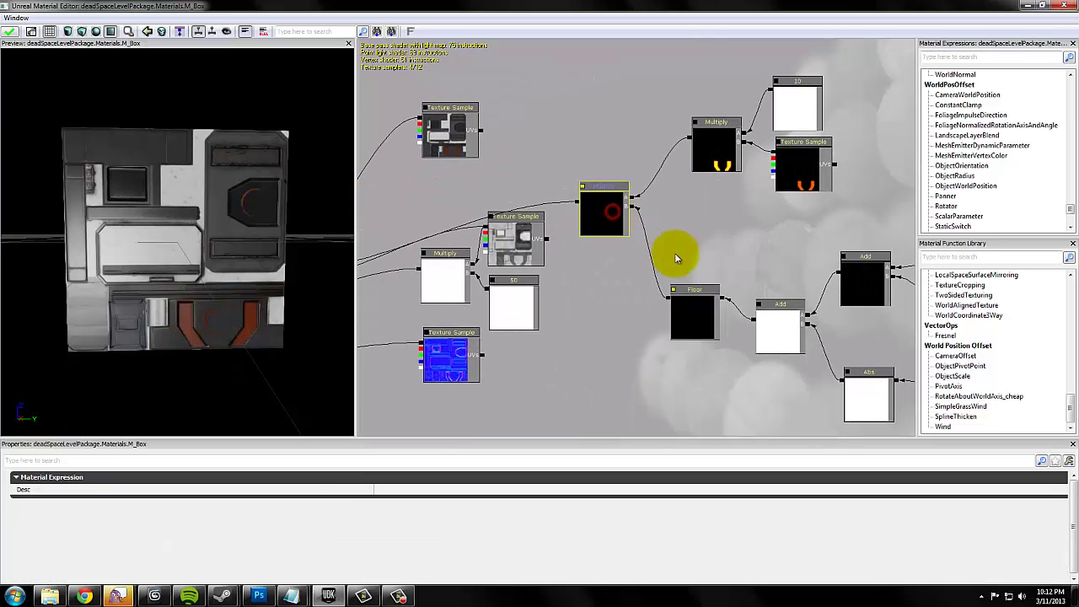
left_click_drag(675, 258, 629, 254)
left_click(640, 314)
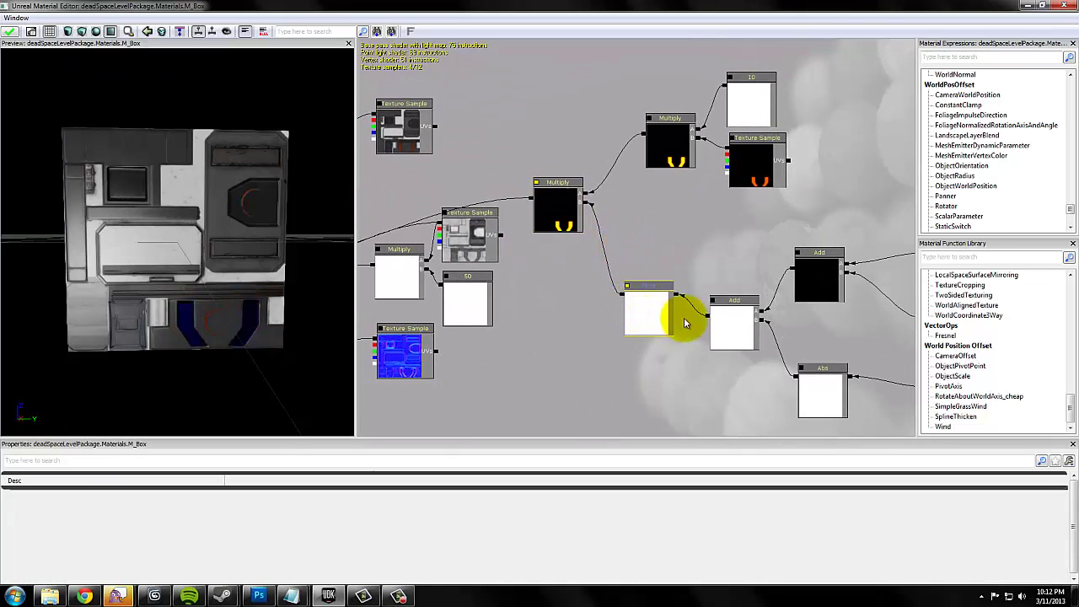
left_click(722, 236)
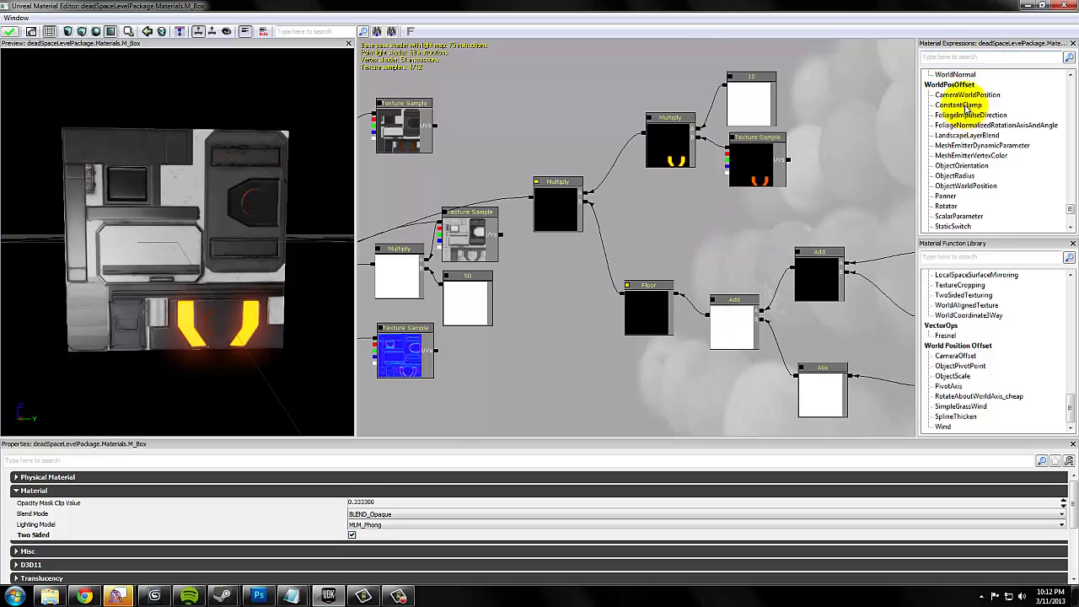
left_click_drag(966, 108, 542, 303)
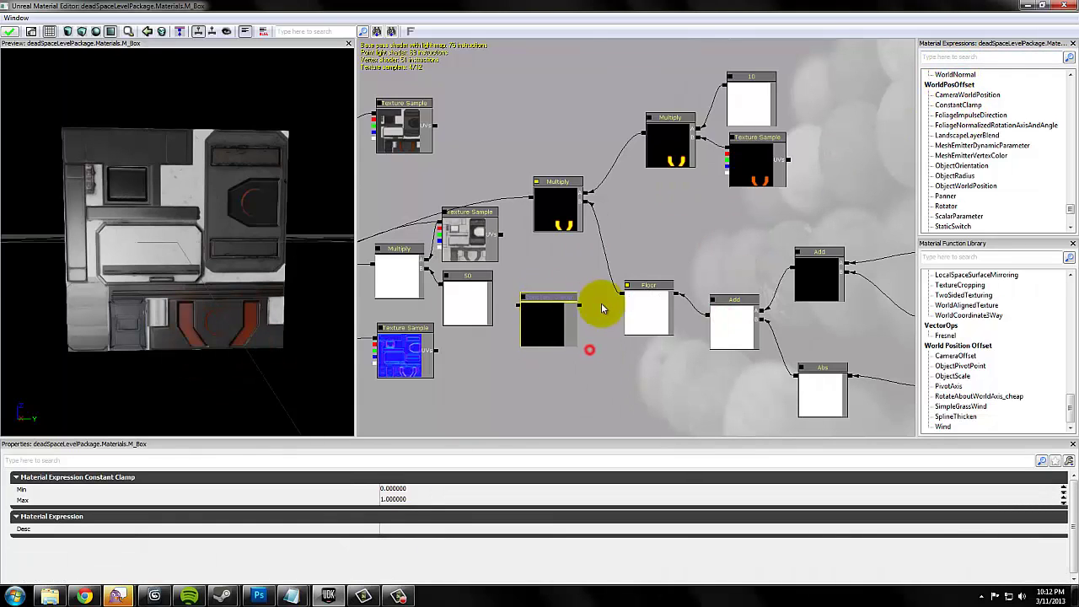
left_click_drag(622, 293, 579, 305)
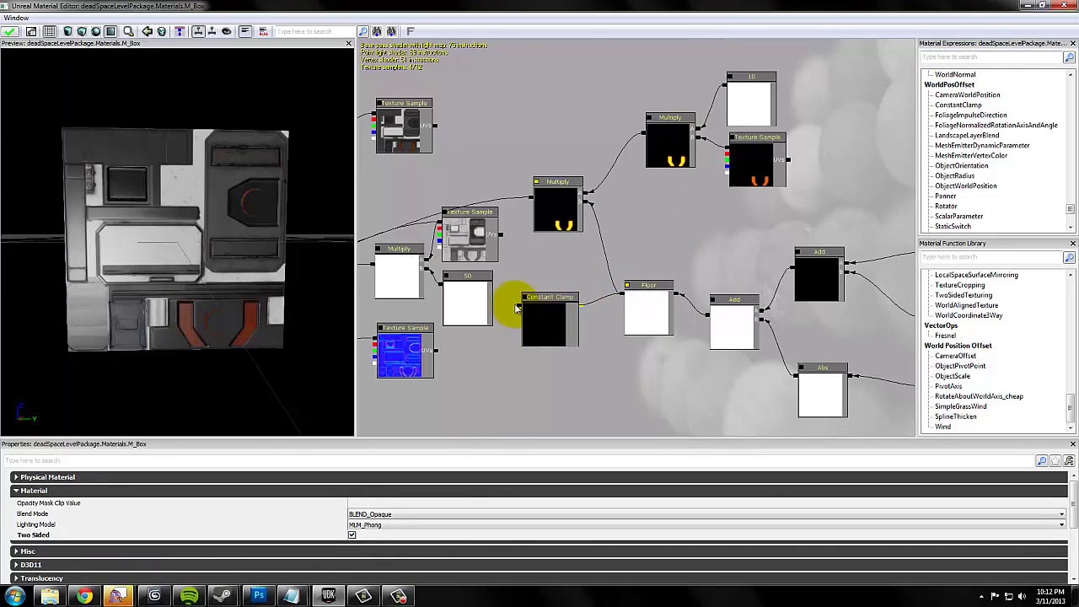
left_click(391, 255)
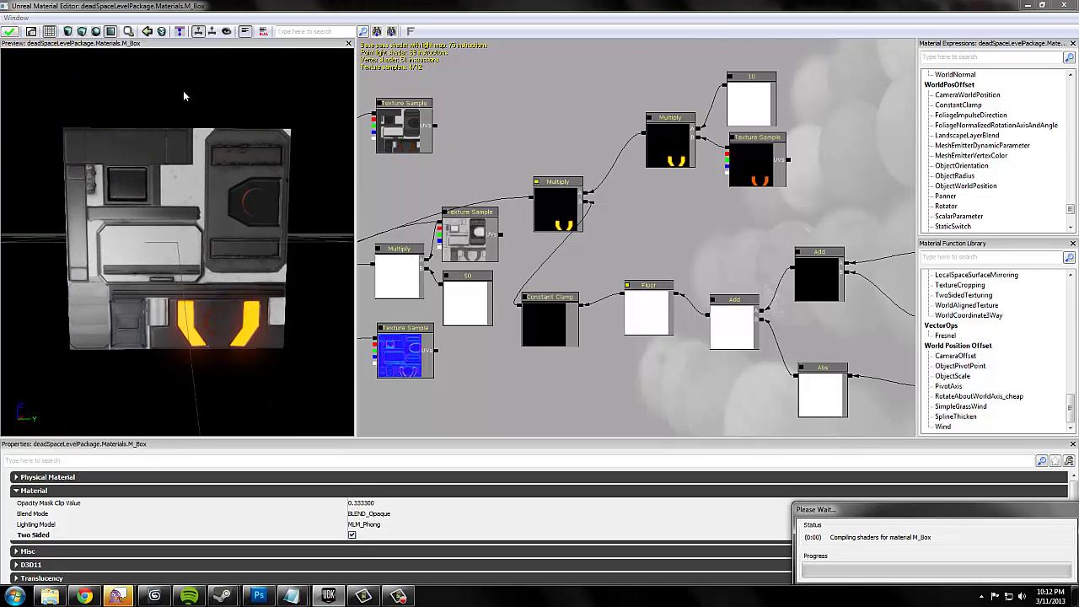
left_click(1065, 6)
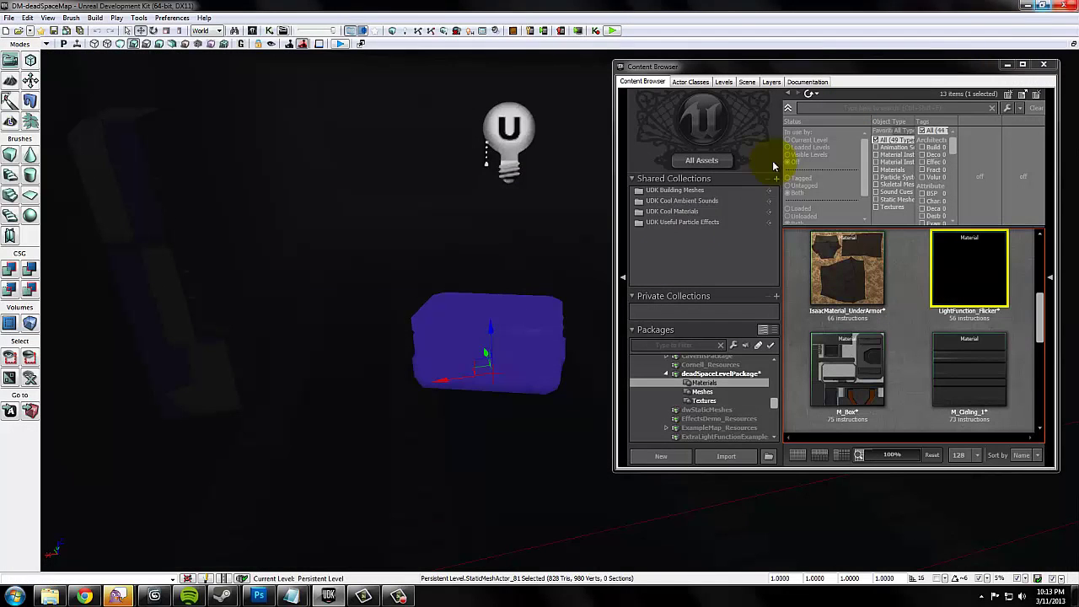
Step: Playtest the level from the floor in front of the crate, examine the crate's emissive strips from several sides, and end the playtest
left_click(459, 467)
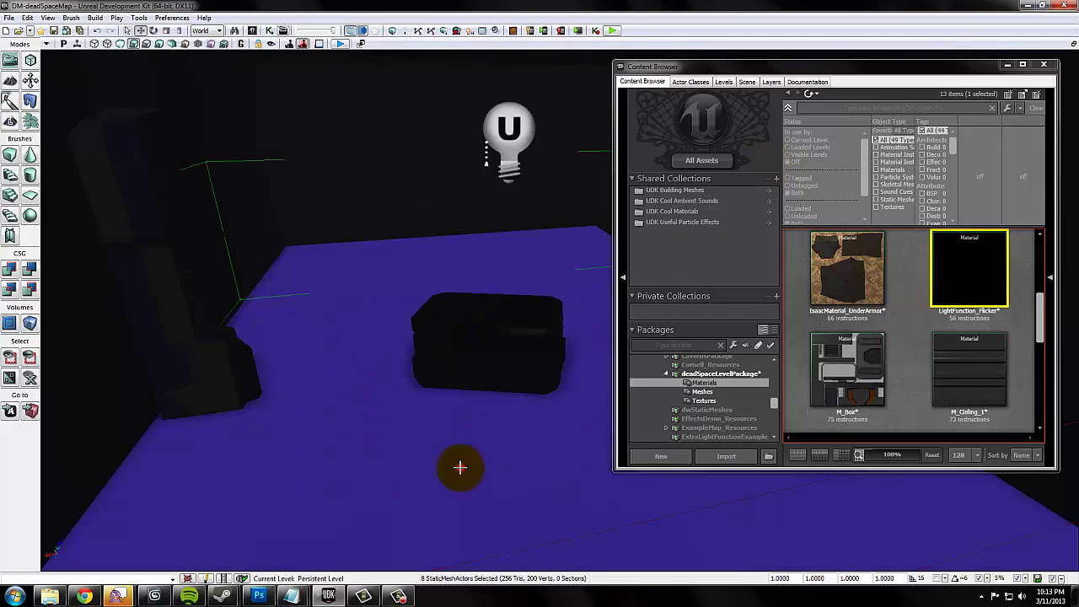
right_click(540, 469)
left_click(595, 445)
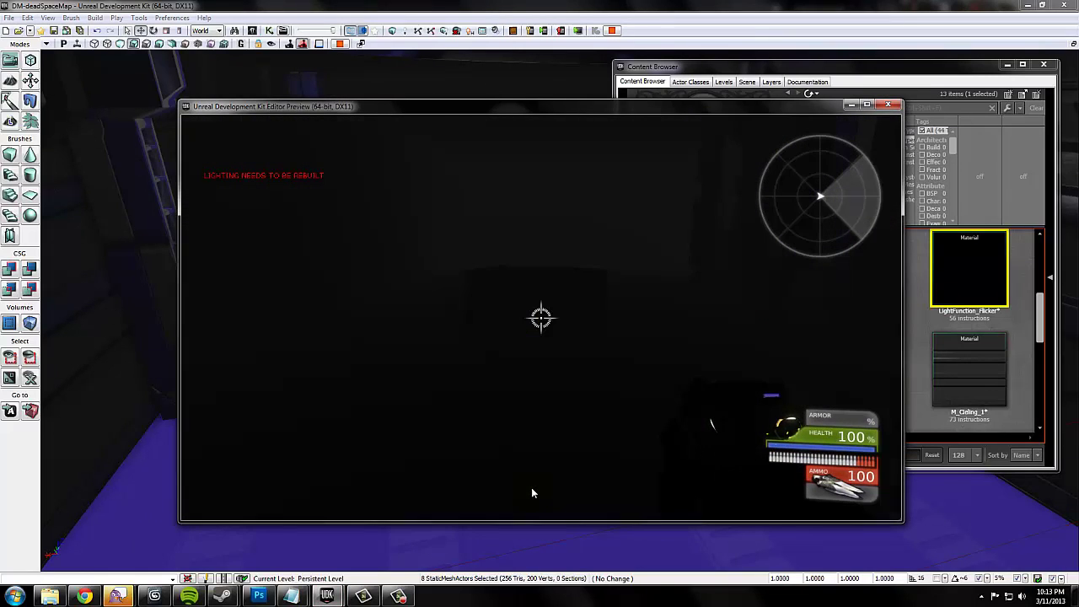
left_click(531, 489)
left_click(531, 489)
left_click(531, 489)
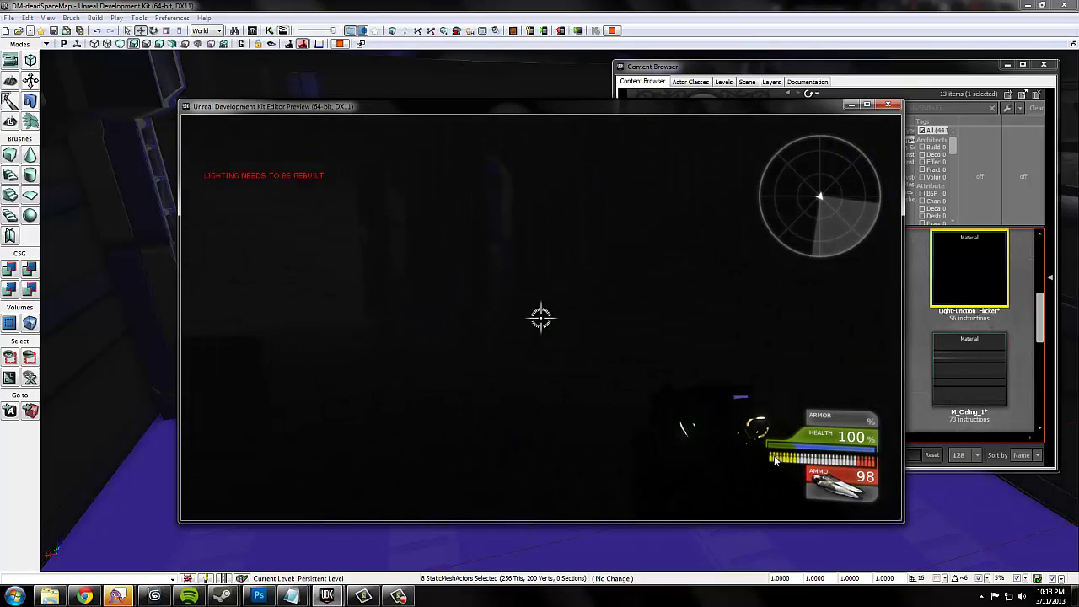
key("w")
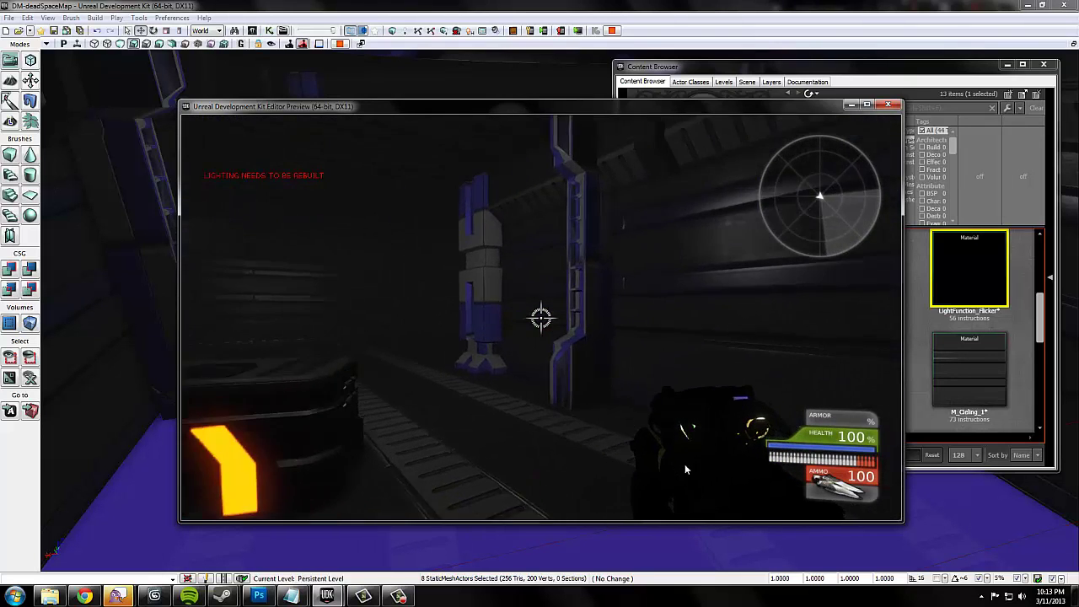
key("s")
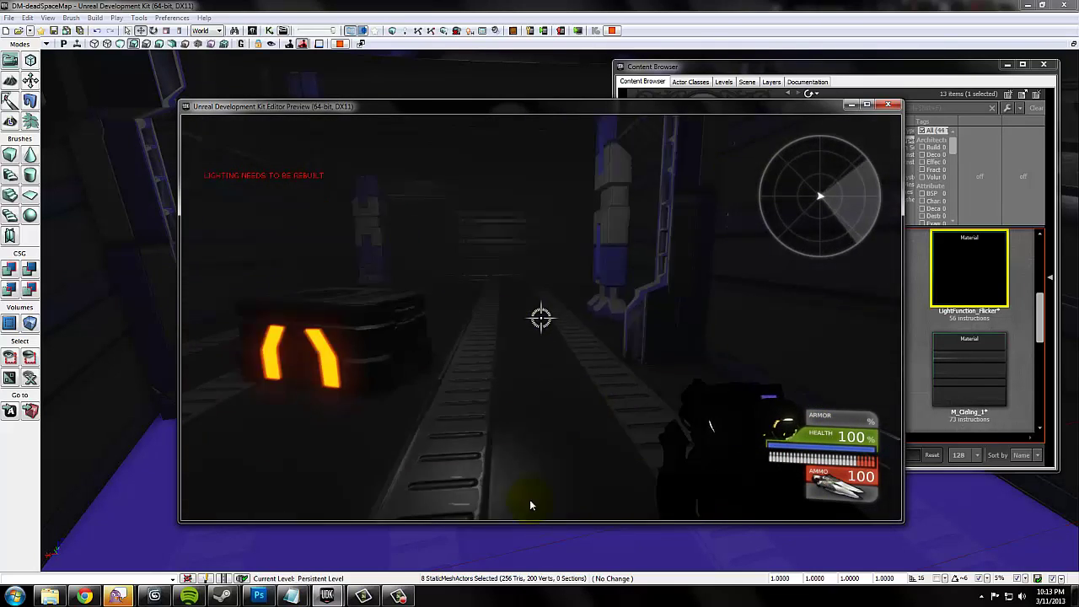
key("a")
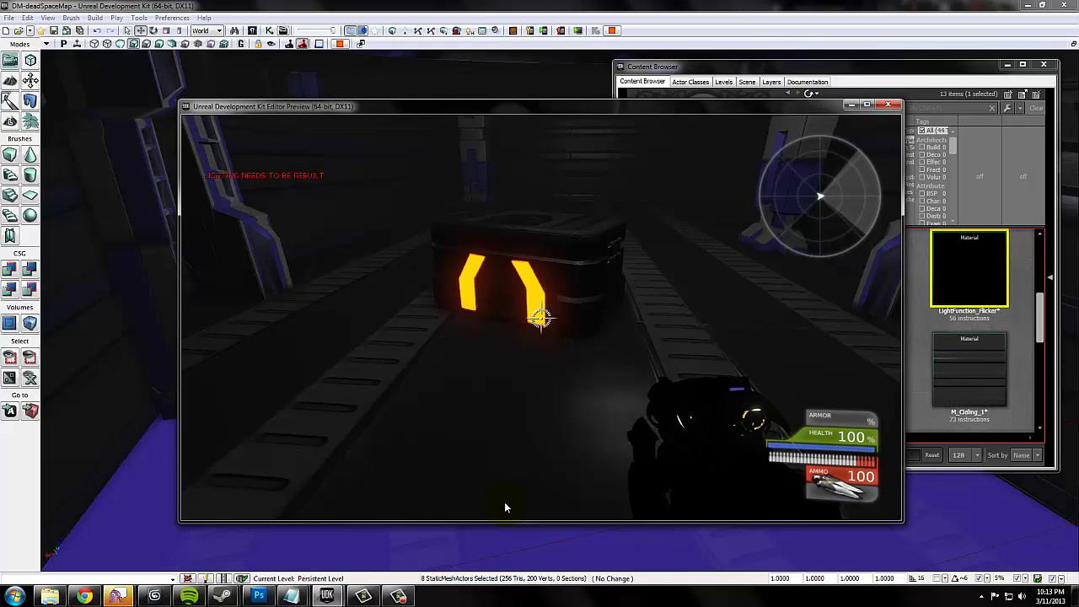
key("Escape")
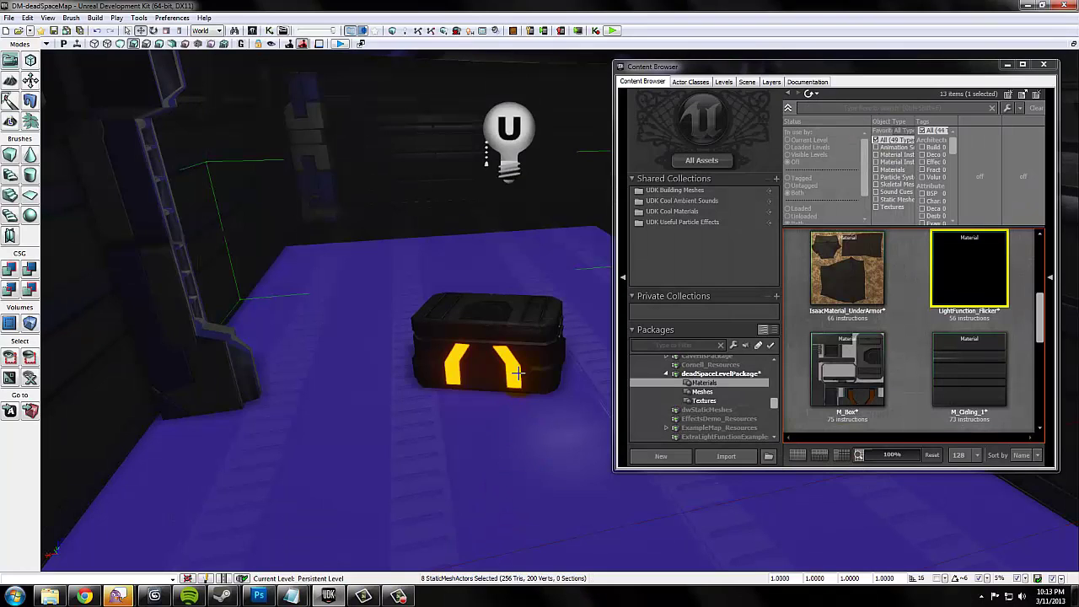
Step: Select the crate in the level and apply the M_Box material to it
right_click_drag(520, 429, 569, 418)
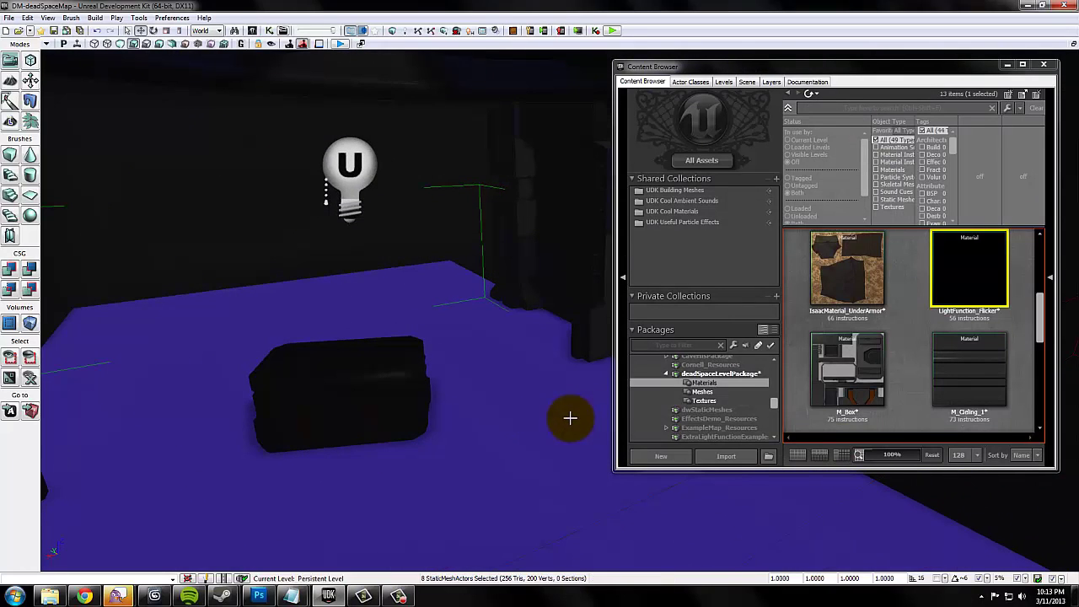
left_click_drag(570, 417, 474, 443)
left_click(404, 412)
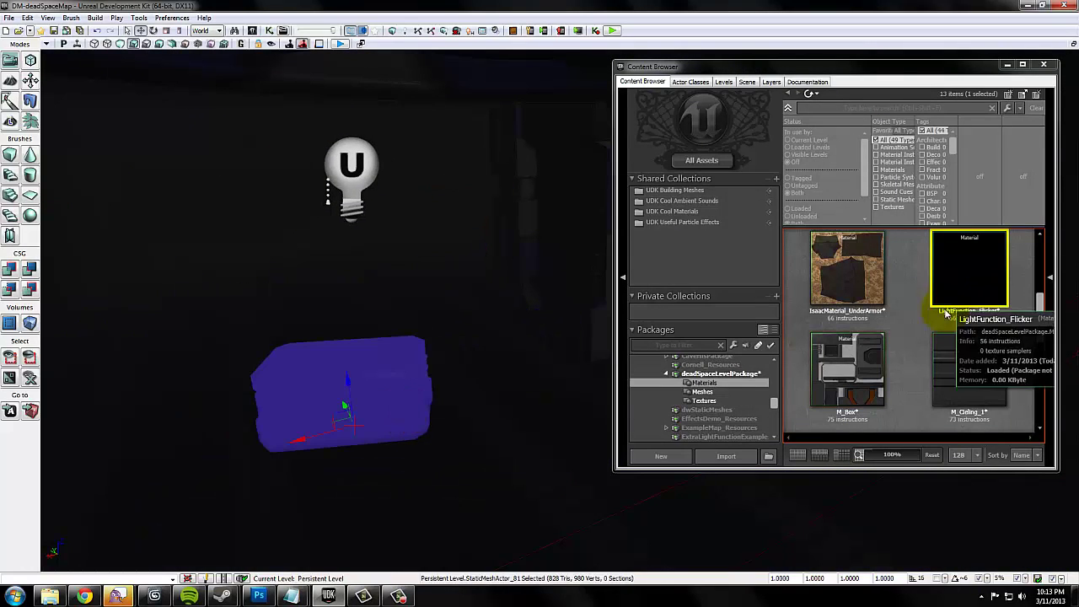
left_click(858, 368)
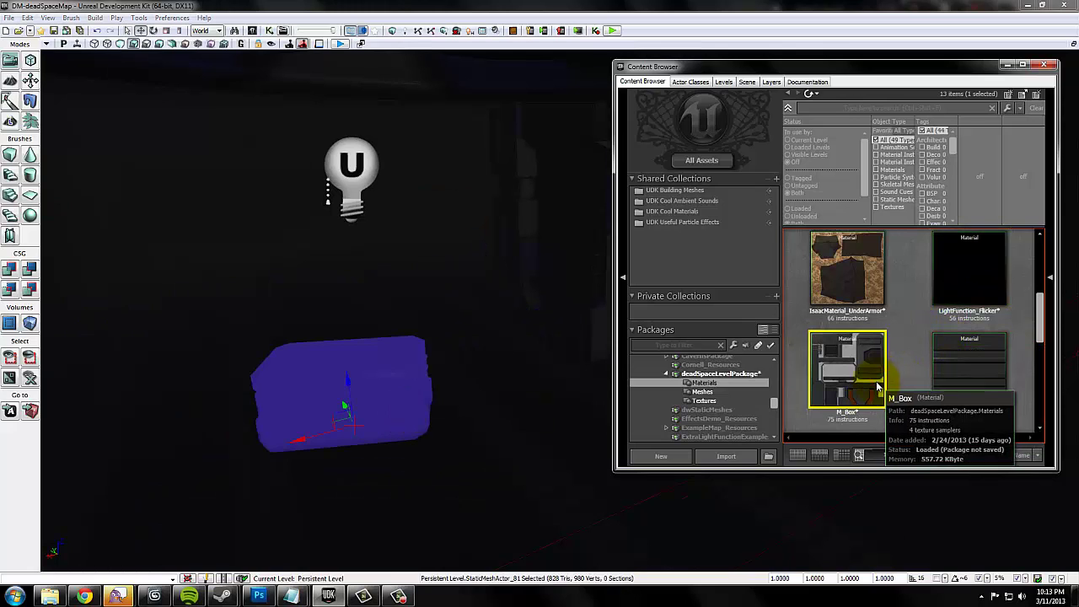
left_click_drag(879, 387, 432, 403)
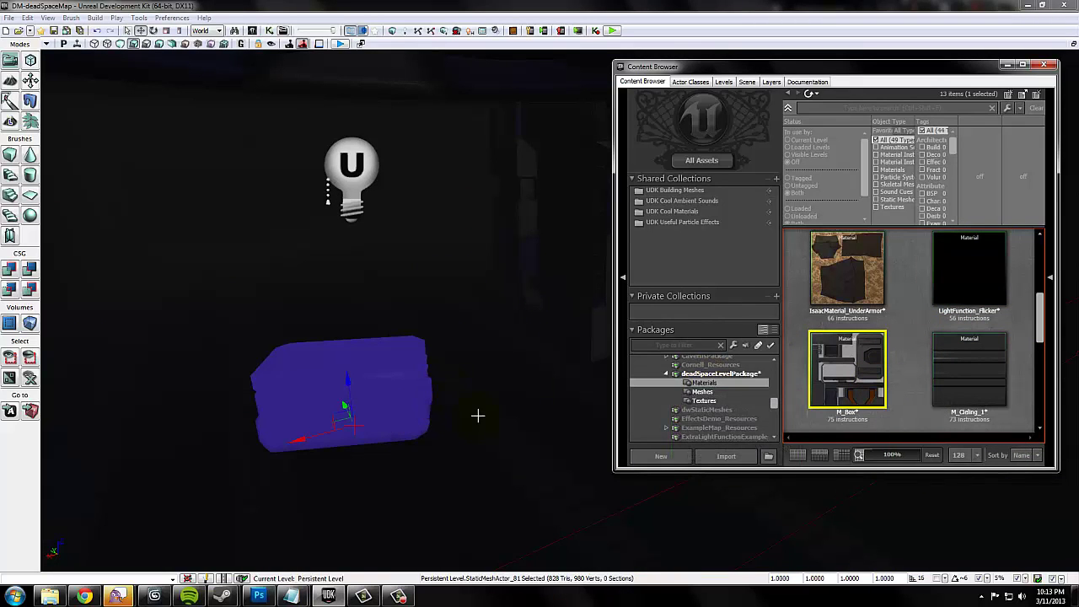
right_click_drag(478, 416, 484, 416)
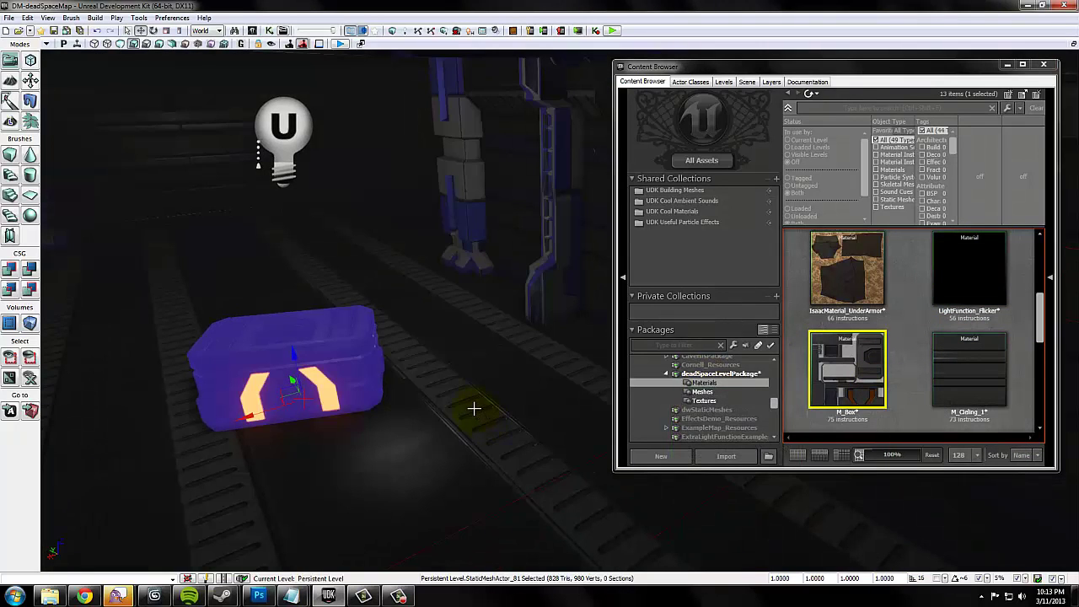